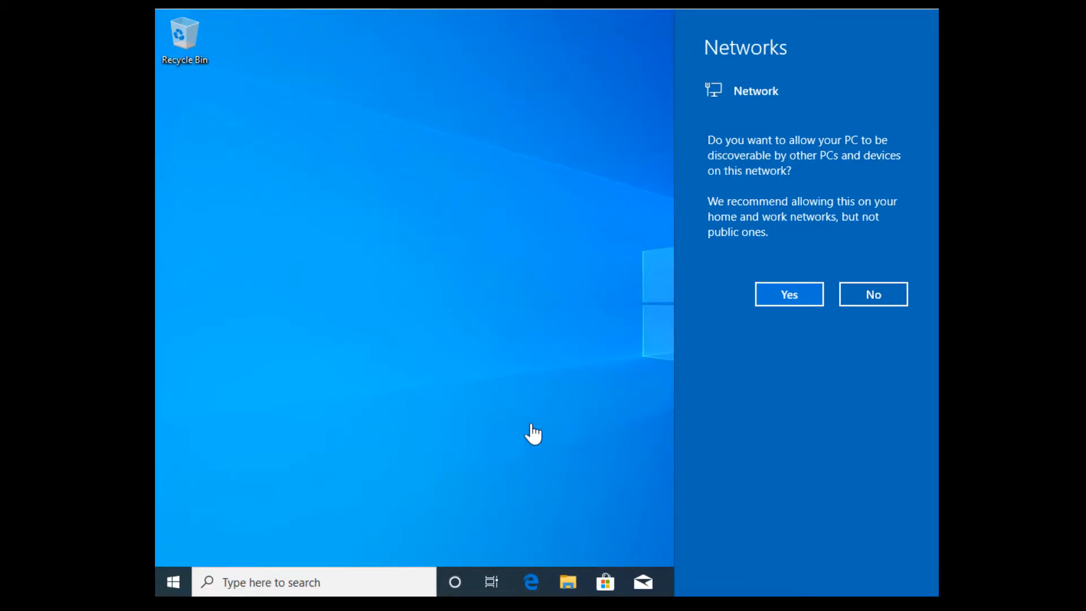
Answer Yes in the Networks pane so this PC is discoverable on the network
{"action": "left_click", "coordinate": [788, 293]}
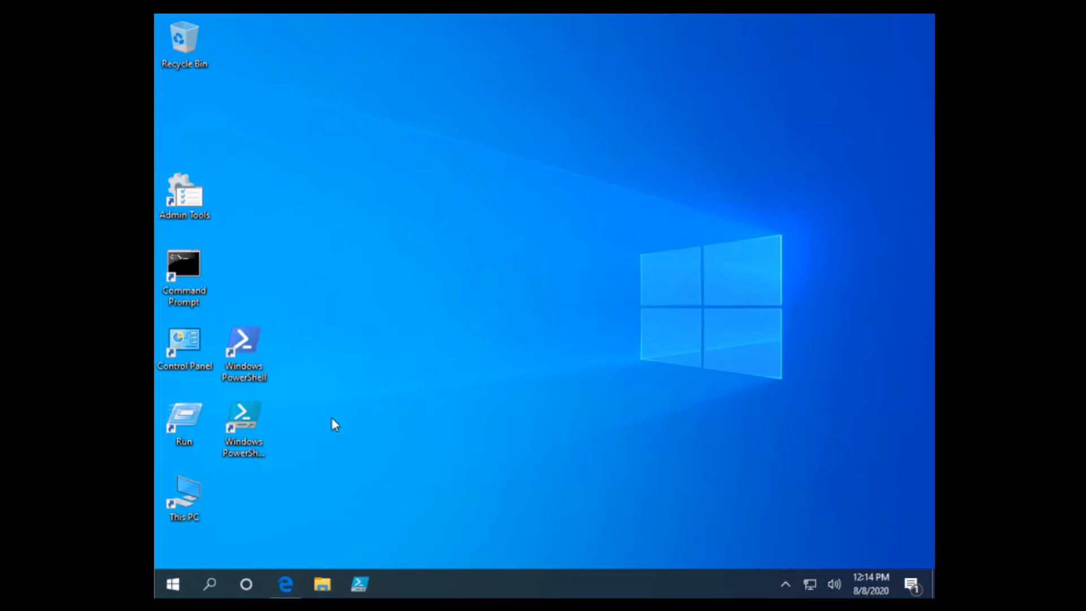
{"action": "left_click", "coordinate": [209, 583]}
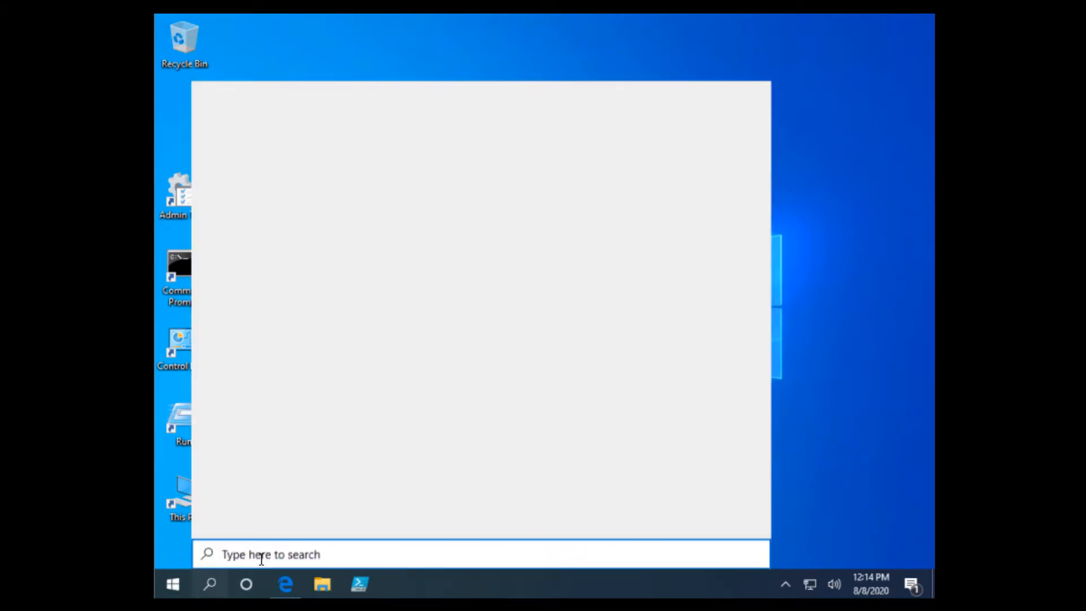
{"action": "type", "text": "run"}
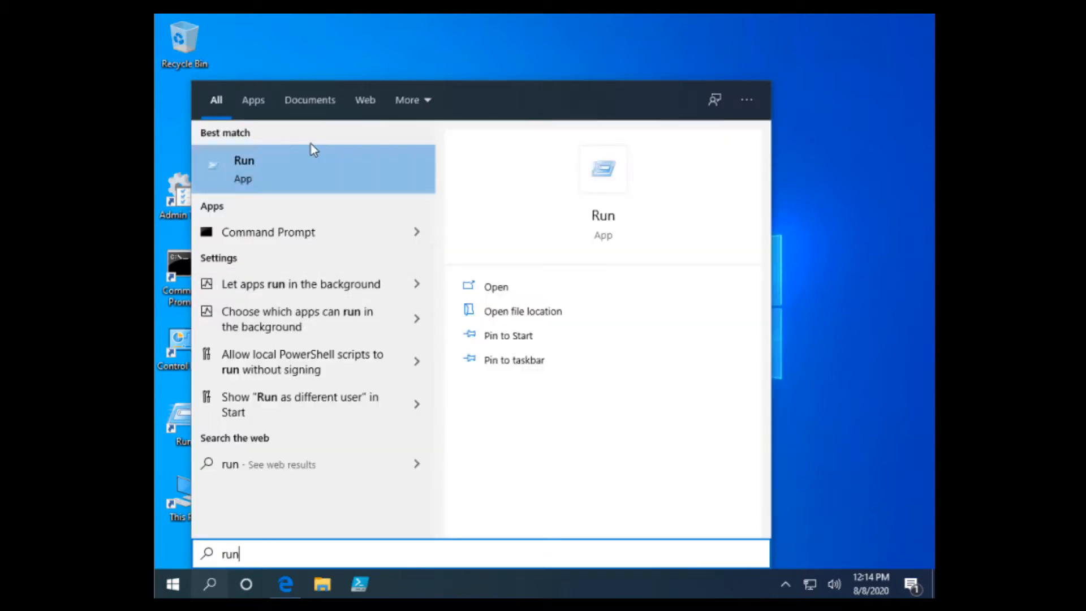
{"action": "right_click", "coordinate": [308, 155]}
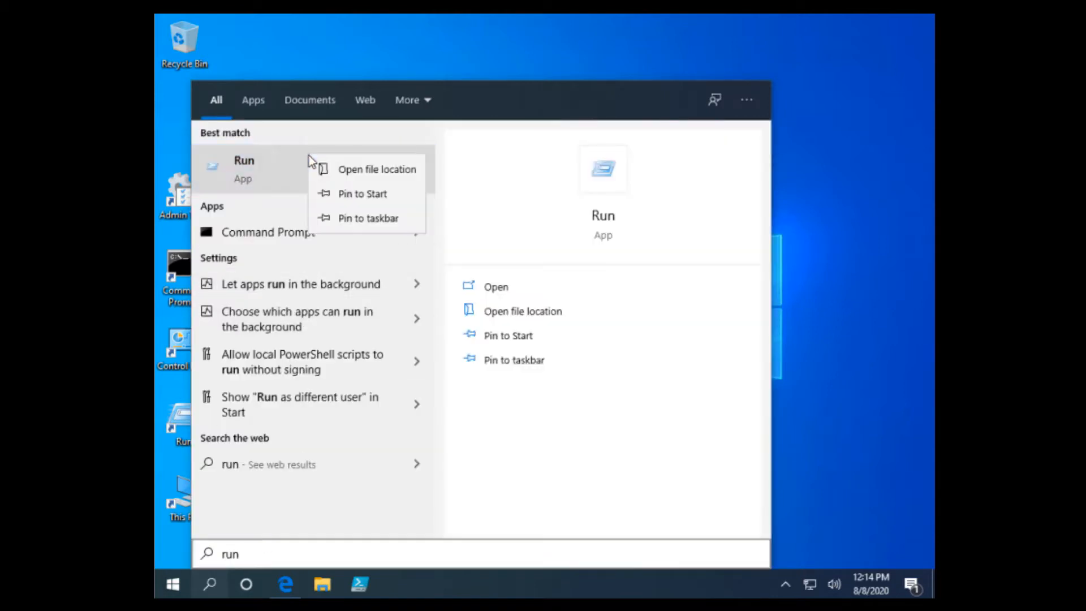
{"action": "left_click", "coordinate": [398, 169]}
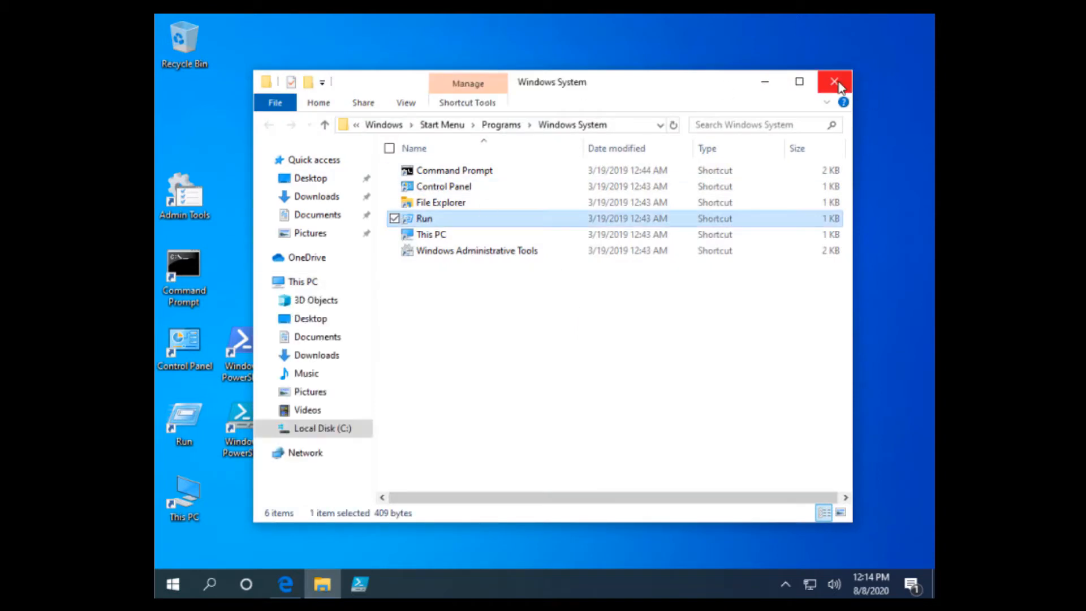
{"action": "left_click", "coordinate": [834, 81]}
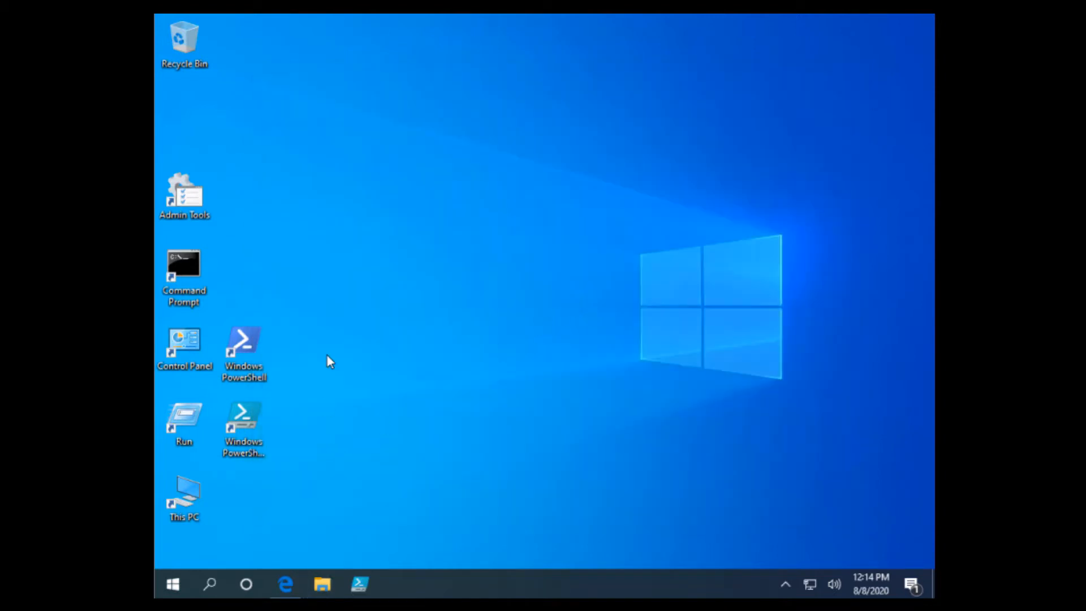
{"action": "left_click", "coordinate": [212, 578]}
{"action": "type", "text": "powershell"}
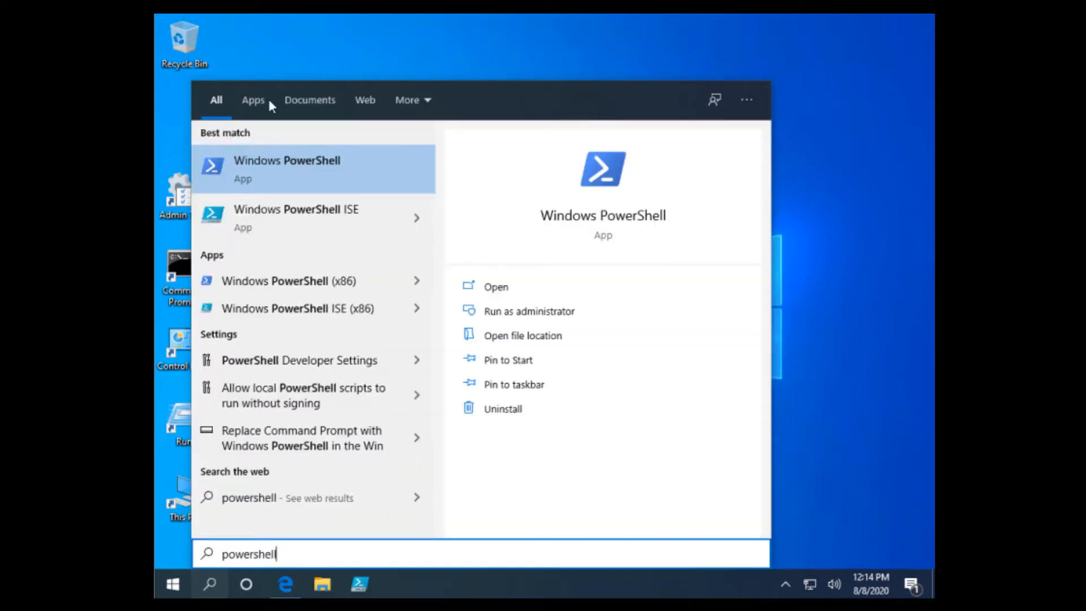
{"action": "key", "text": "Return"}
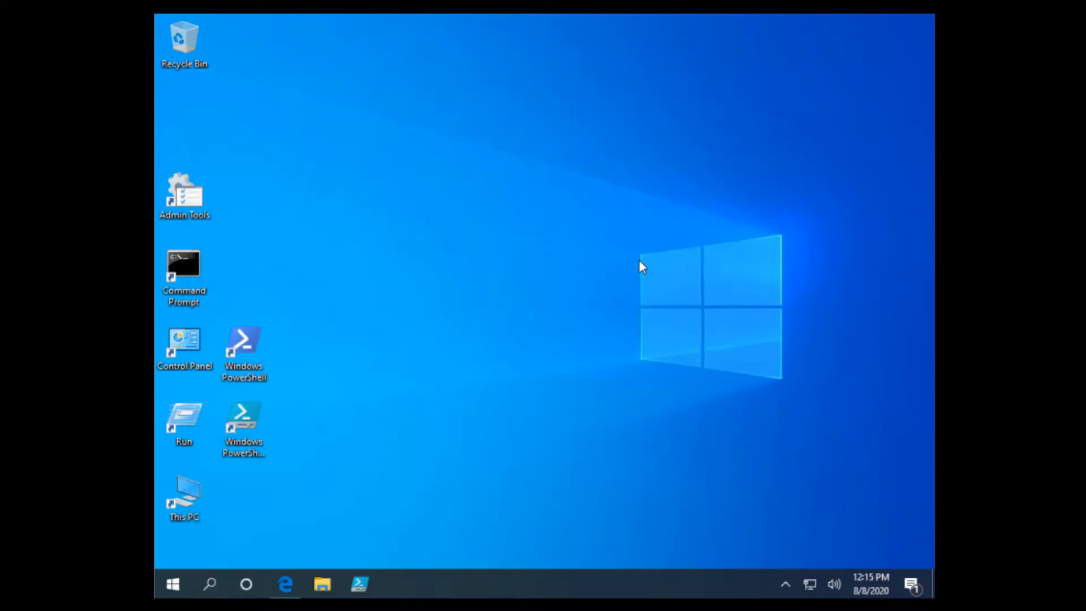
{"action": "left_click", "coordinate": [246, 450]}
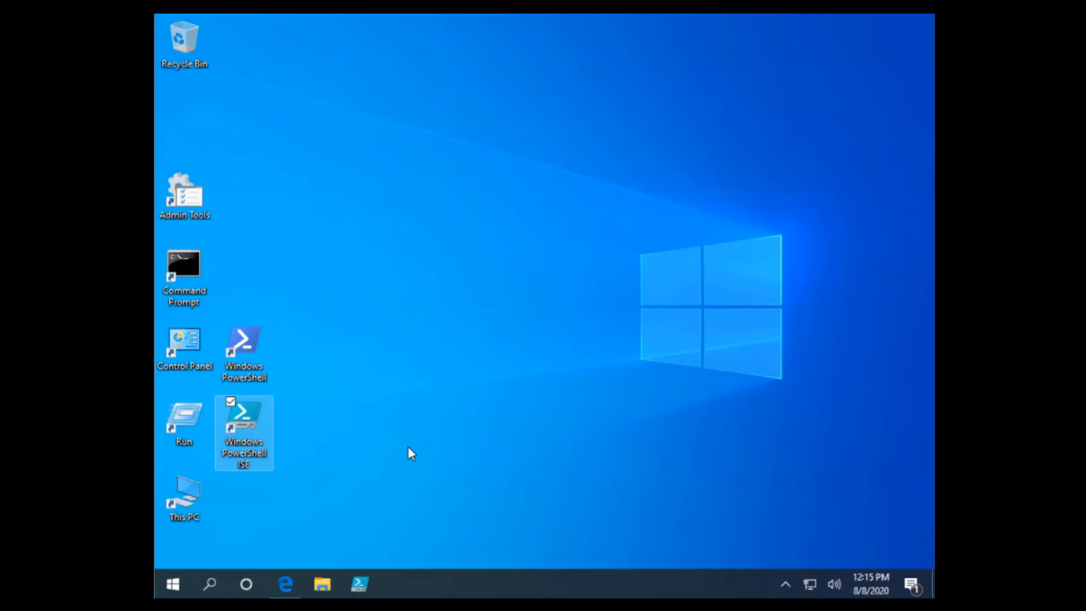
{"action": "left_click", "coordinate": [381, 427]}
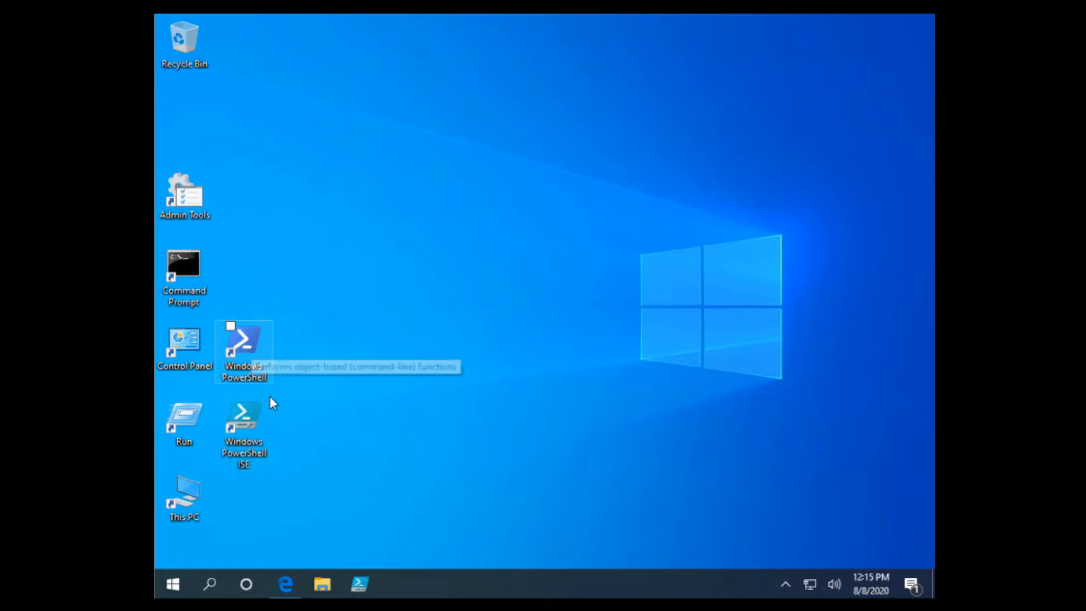
{"action": "left_click", "coordinate": [253, 421]}
{"action": "right_click", "coordinate": [253, 422]}
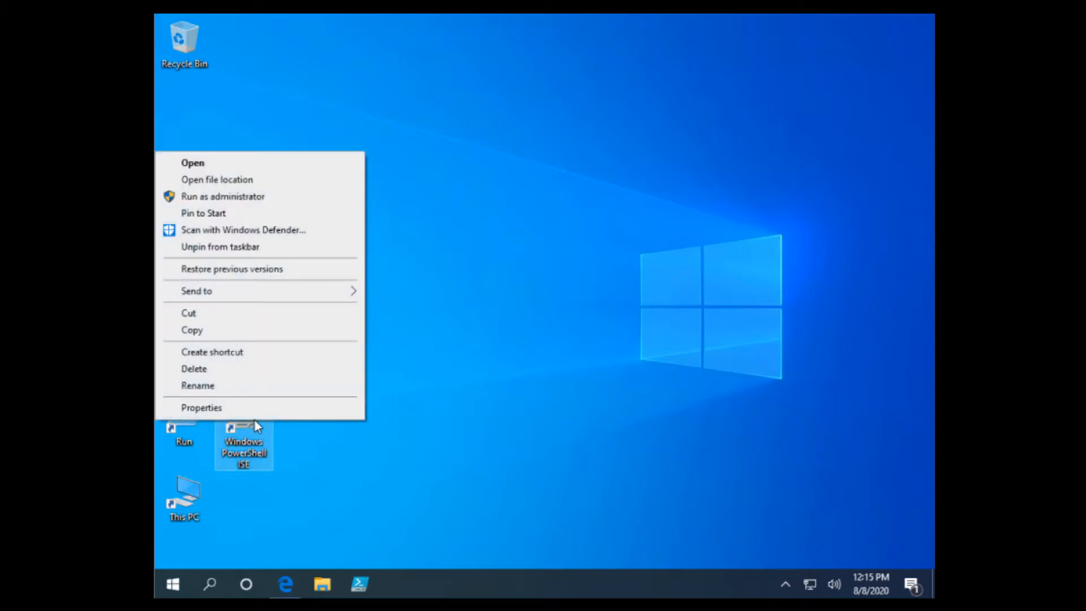
{"action": "left_click", "coordinate": [573, 296]}
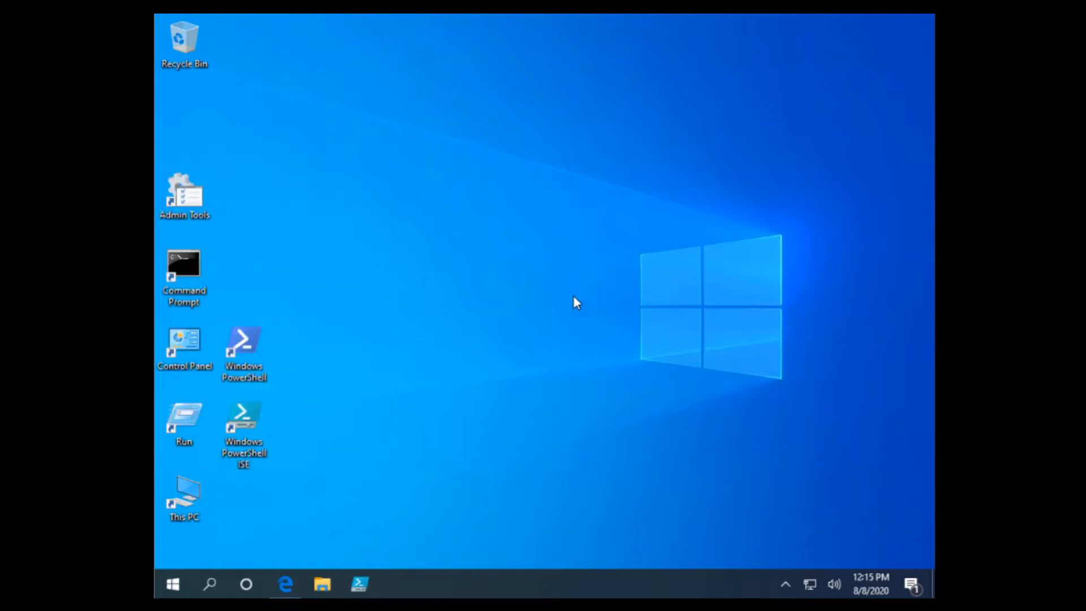
{"action": "right_click", "coordinate": [249, 347]}
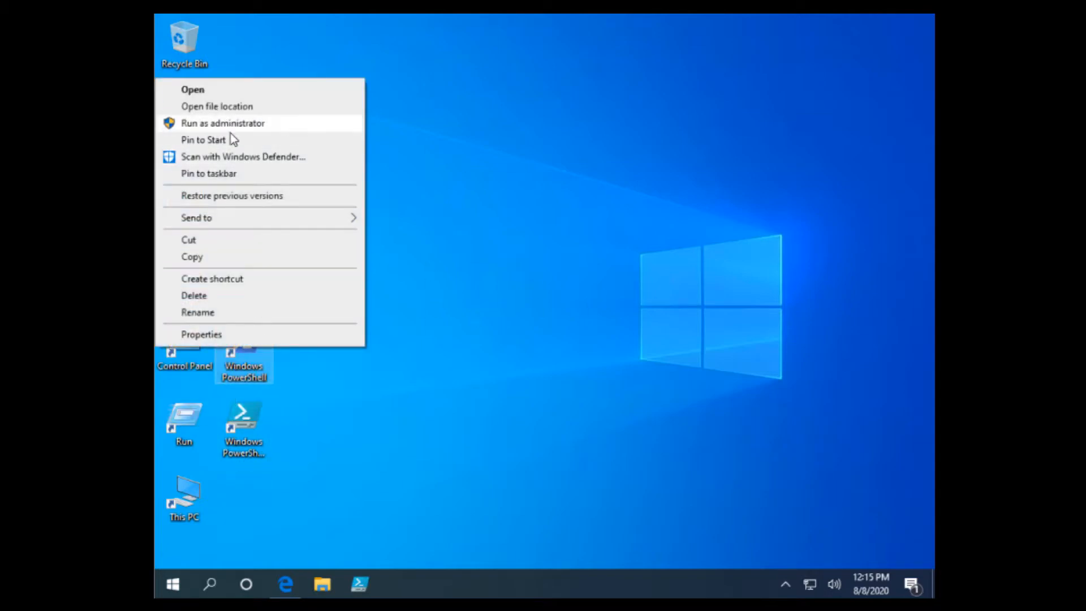
{"action": "left_click", "coordinate": [557, 197]}
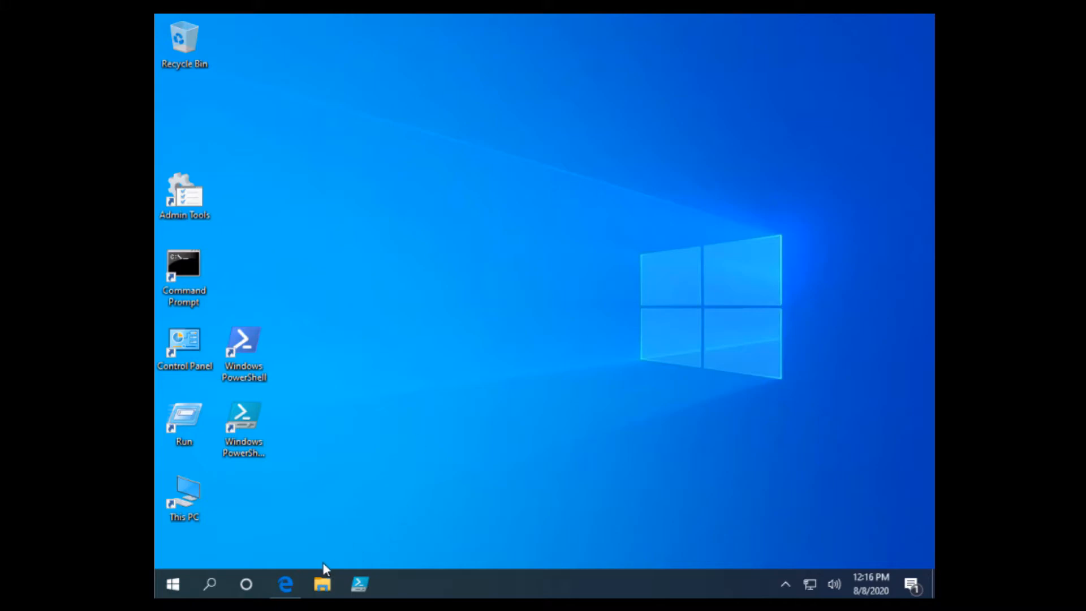
In Edge's Windows Admin Center tab, follow the download link to the Windows Admin Center evaluation entry
{"action": "left_click", "coordinate": [286, 584]}
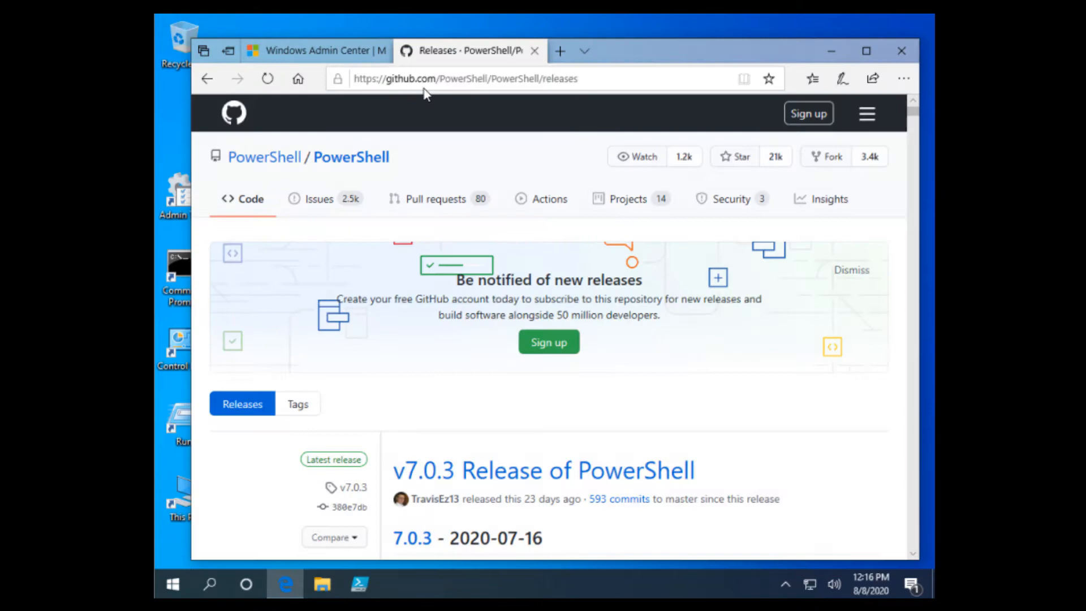
{"action": "left_click", "coordinate": [313, 50]}
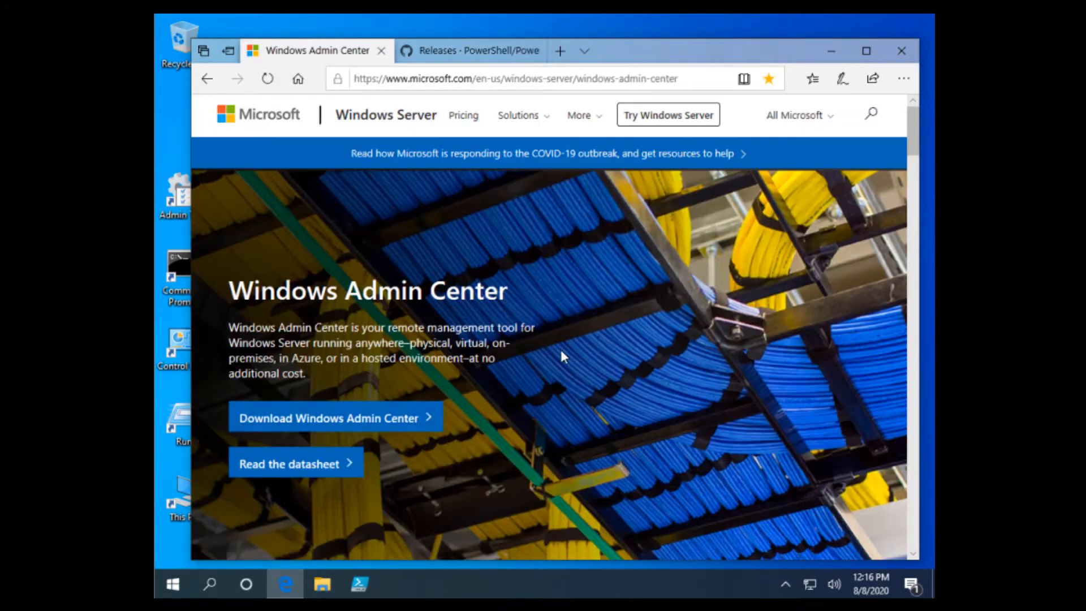
{"action": "scroll", "coordinate": [426, 411], "scroll_direction": "down", "scroll_amount": 1}
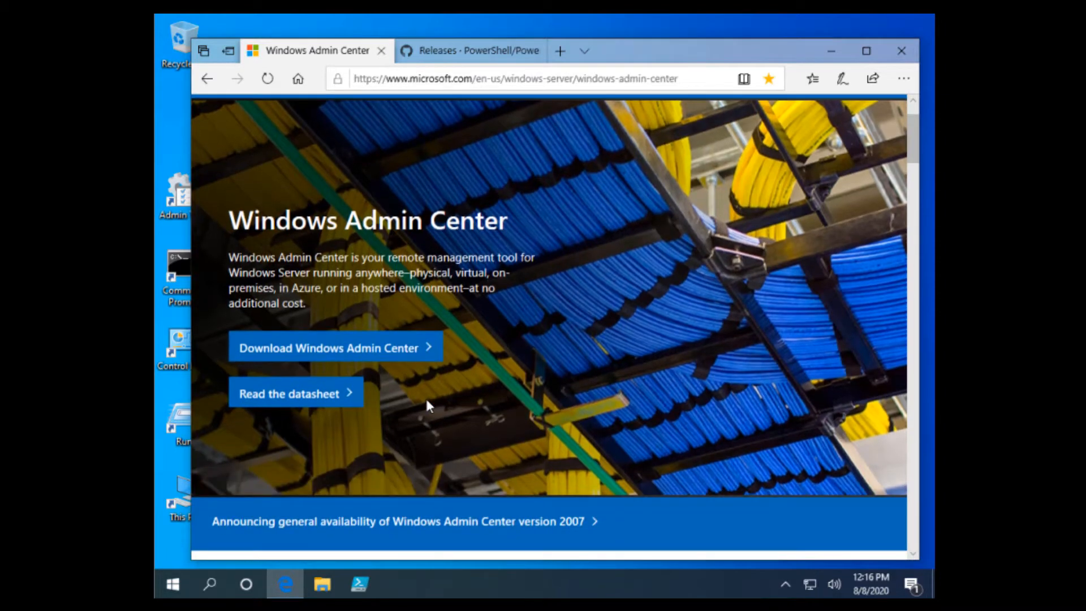
{"action": "left_click", "coordinate": [428, 346]}
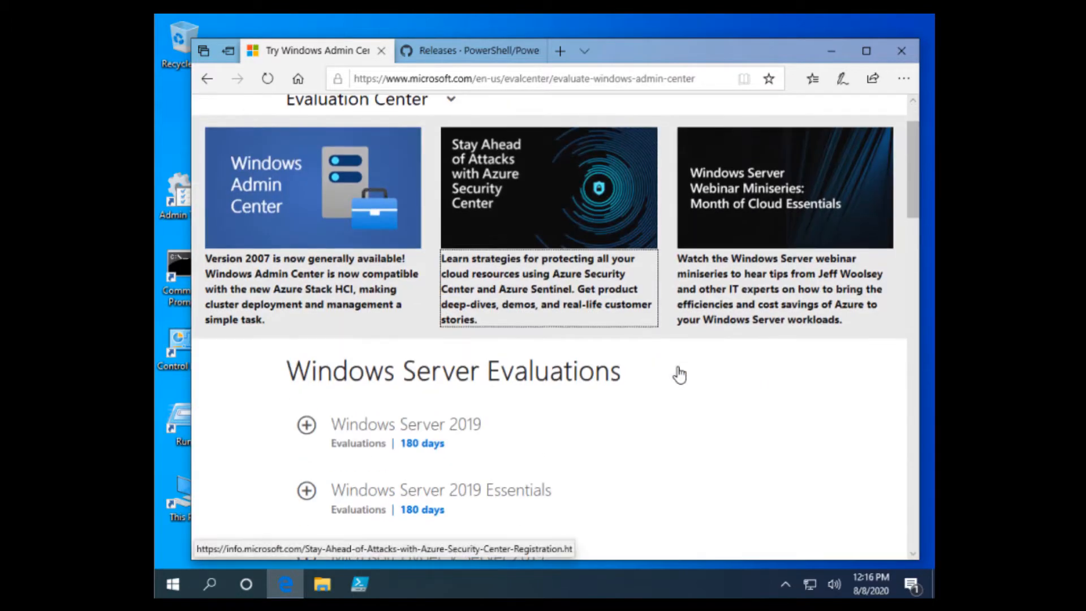
{"action": "scroll", "coordinate": [679, 374], "scroll_direction": "down", "scroll_amount": 8}
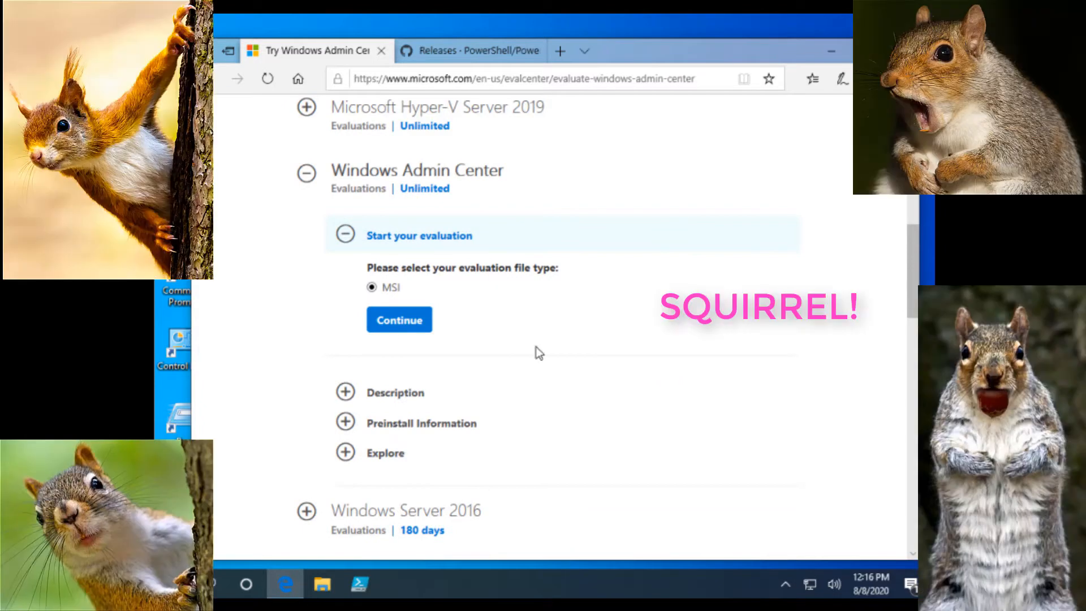
Continue to the evaluation registration form and submit it empty to reveal the required fields
{"action": "left_click", "coordinate": [415, 320]}
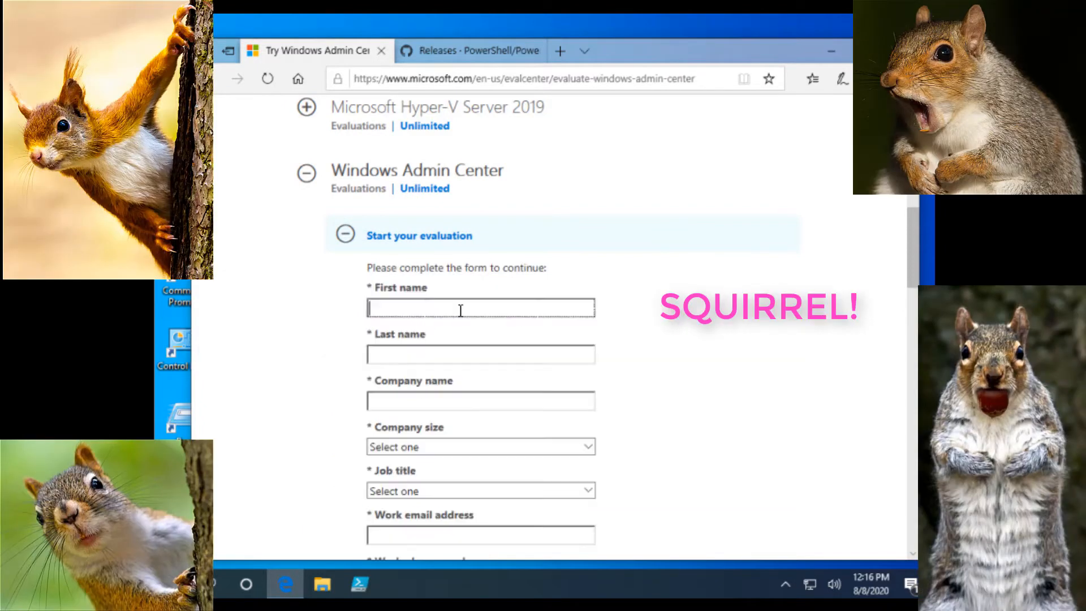
{"action": "scroll", "coordinate": [480, 311], "scroll_direction": "down", "scroll_amount": 3}
{"action": "scroll", "coordinate": [443, 271], "scroll_direction": "up", "scroll_amount": 2}
{"action": "scroll", "coordinate": [438, 246], "scroll_direction": "down", "scroll_amount": 3}
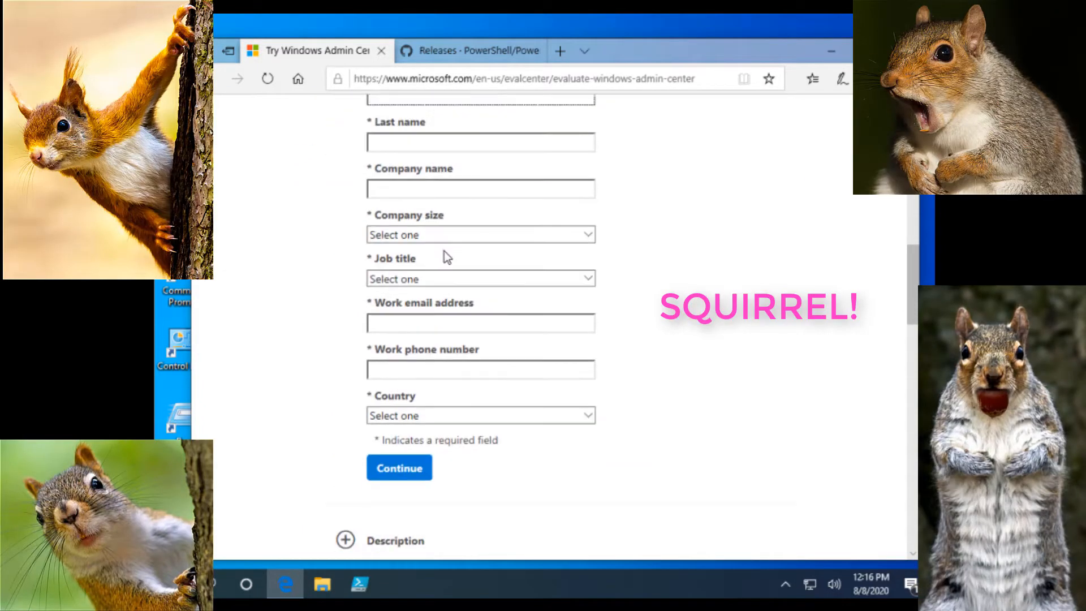
{"action": "scroll", "coordinate": [458, 294], "scroll_direction": "down", "scroll_amount": 5}
{"action": "scroll", "coordinate": [472, 328], "scroll_direction": "up", "scroll_amount": 2}
{"action": "left_click", "coordinate": [392, 329]}
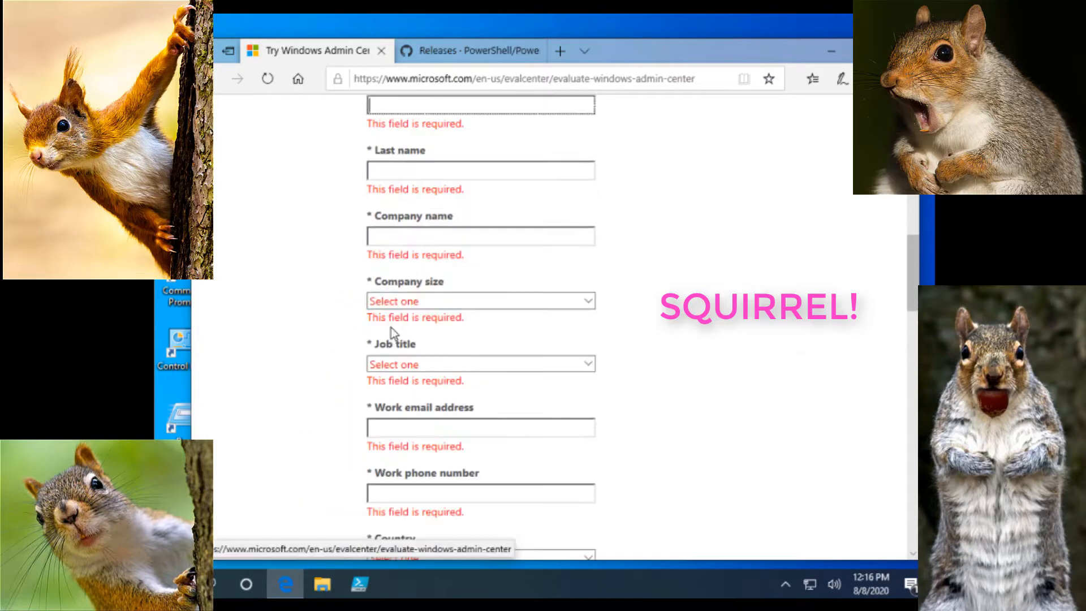
{"action": "scroll", "coordinate": [396, 323], "scroll_direction": "up", "scroll_amount": 2}
Enter first and last name, company DSC, size 1000+, and job title System Administrator/Architect
{"action": "type", "text": "Carly"}
{"action": "left_click", "coordinate": [436, 289]}
{"action": "type", "text": "Germany"}
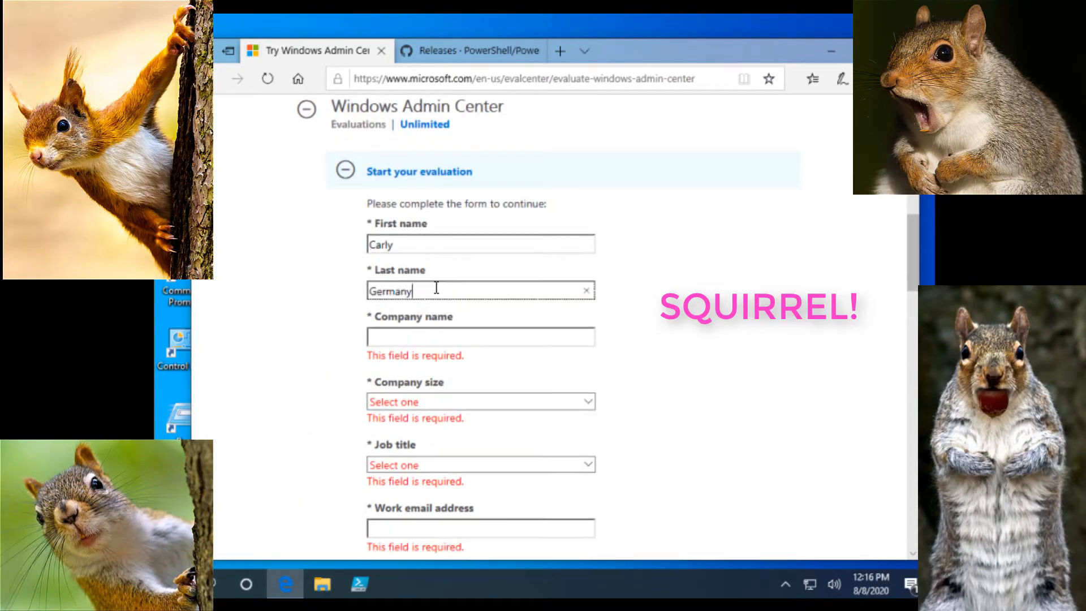
{"action": "left_click", "coordinate": [451, 334]}
{"action": "type", "text": "DSC"}
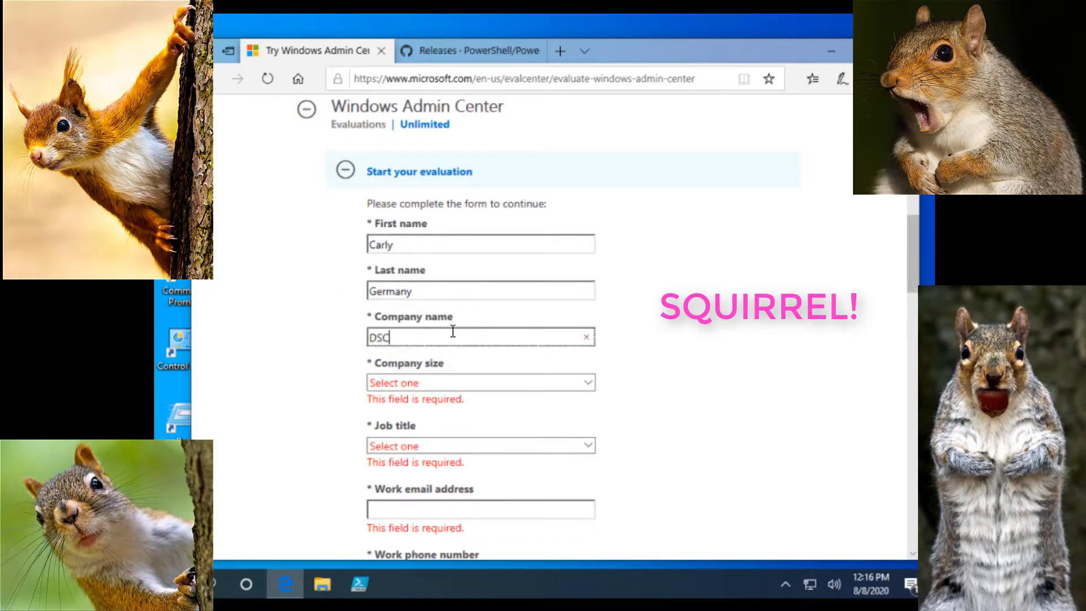
{"action": "left_click", "coordinate": [576, 385]}
{"action": "left_click", "coordinate": [463, 497]}
{"action": "left_click", "coordinate": [445, 431]}
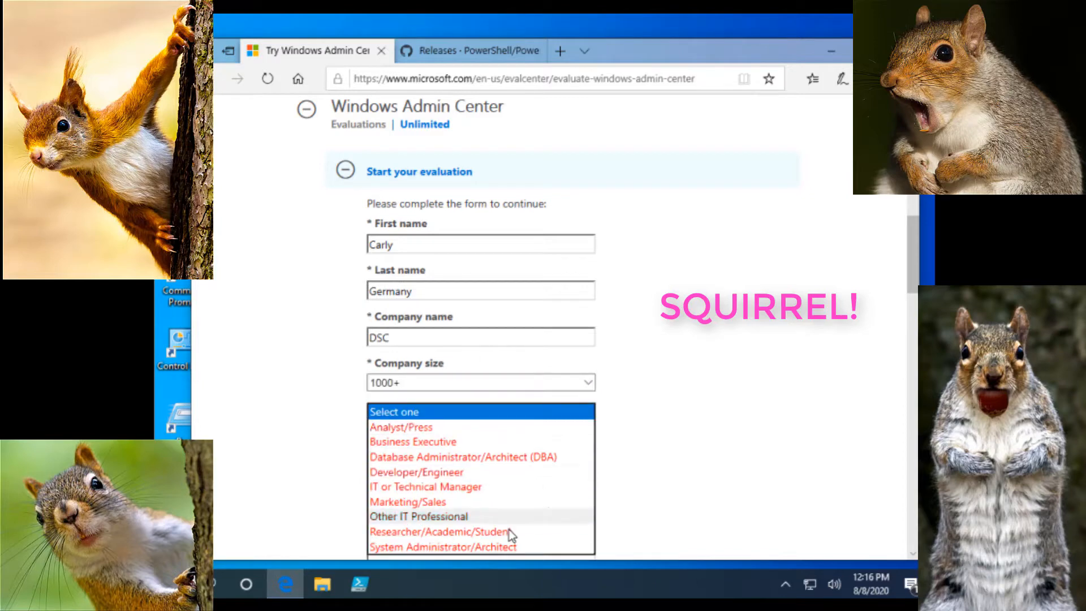
{"action": "left_click", "coordinate": [509, 547]}
{"action": "scroll", "coordinate": [681, 460], "scroll_direction": "down", "scroll_amount": 3}
Enter the work e-mail and phone number, choose United States, and submit the form
{"action": "left_click", "coordinate": [407, 292]}
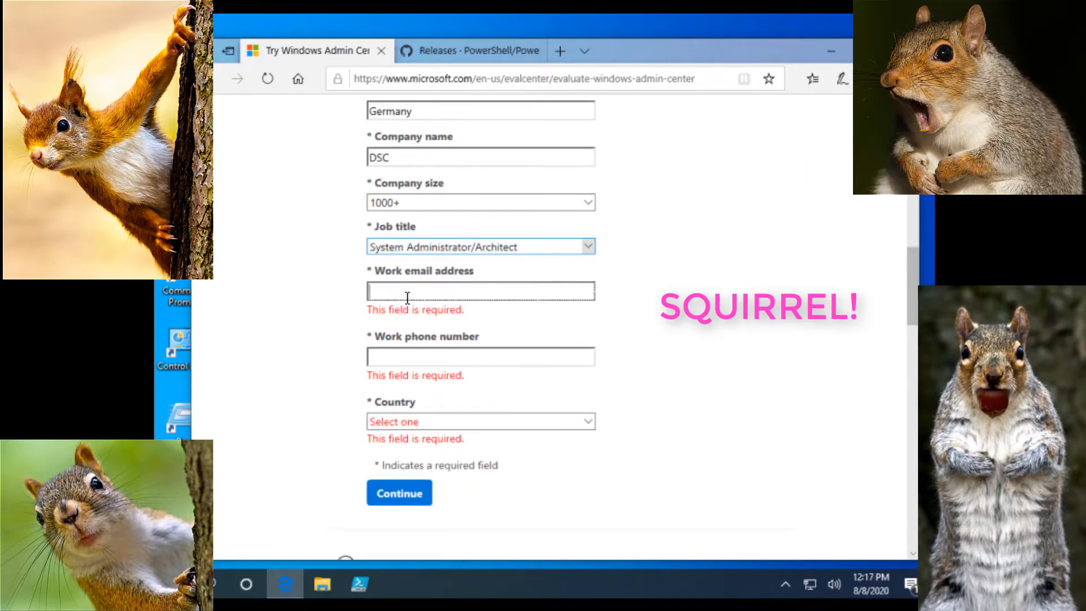
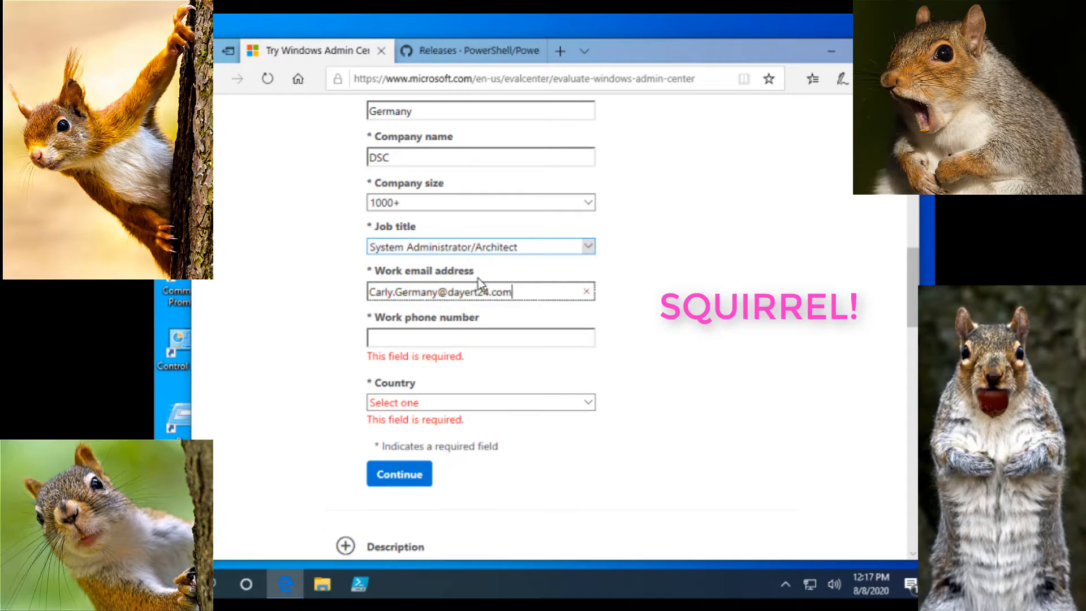
{"action": "left_click", "coordinate": [588, 337]}
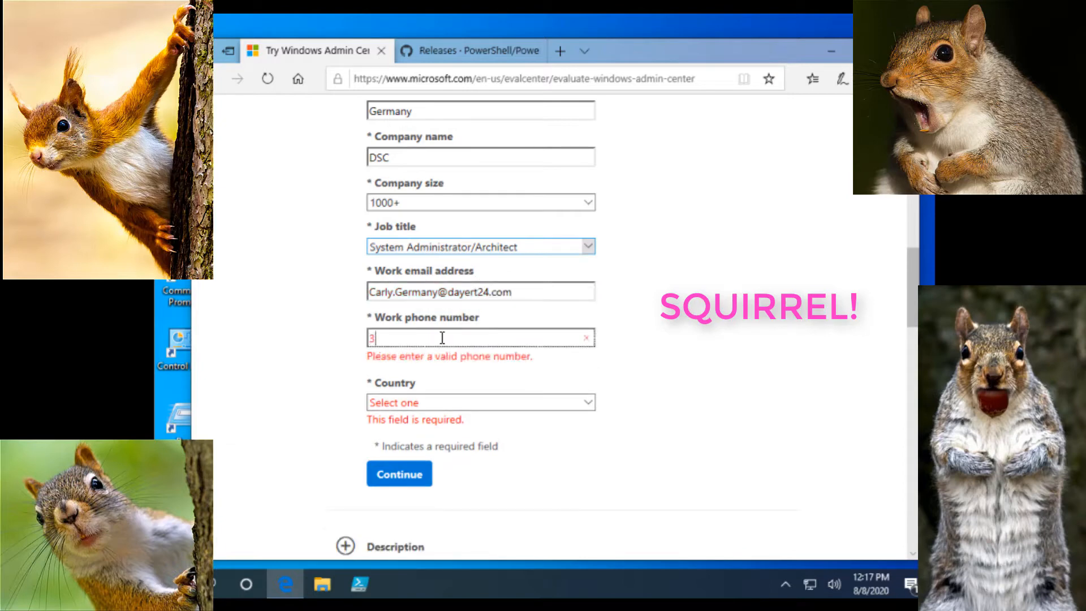
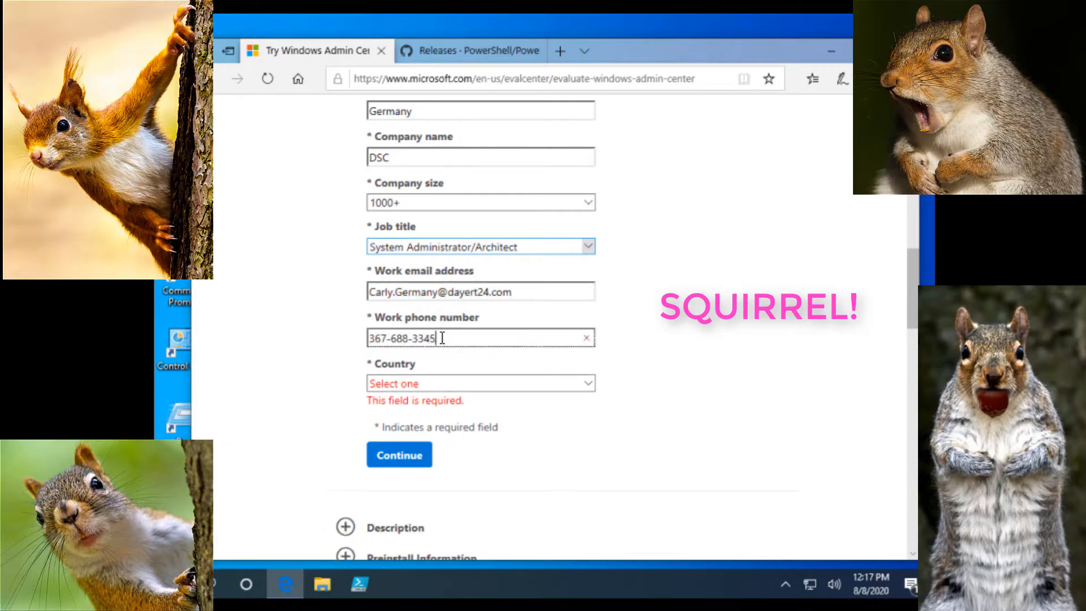
{"action": "left_click", "coordinate": [467, 389]}
{"action": "scroll", "coordinate": [527, 398], "scroll_direction": "down", "scroll_amount": 15}
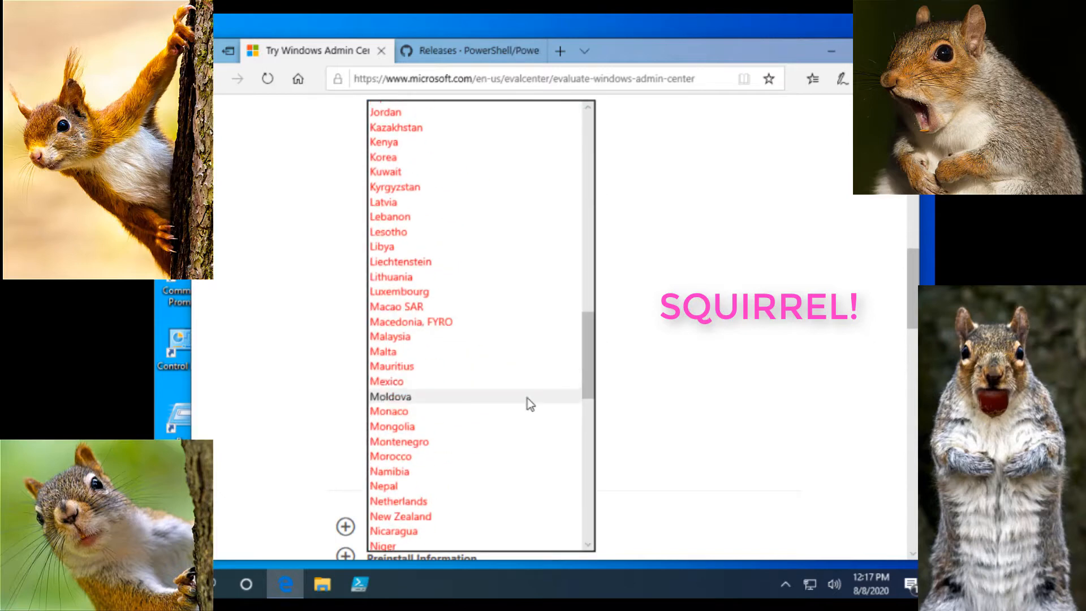
{"action": "scroll", "coordinate": [459, 442], "scroll_direction": "down", "scroll_amount": 2}
{"action": "scroll", "coordinate": [459, 442], "scroll_direction": "down", "scroll_amount": 7}
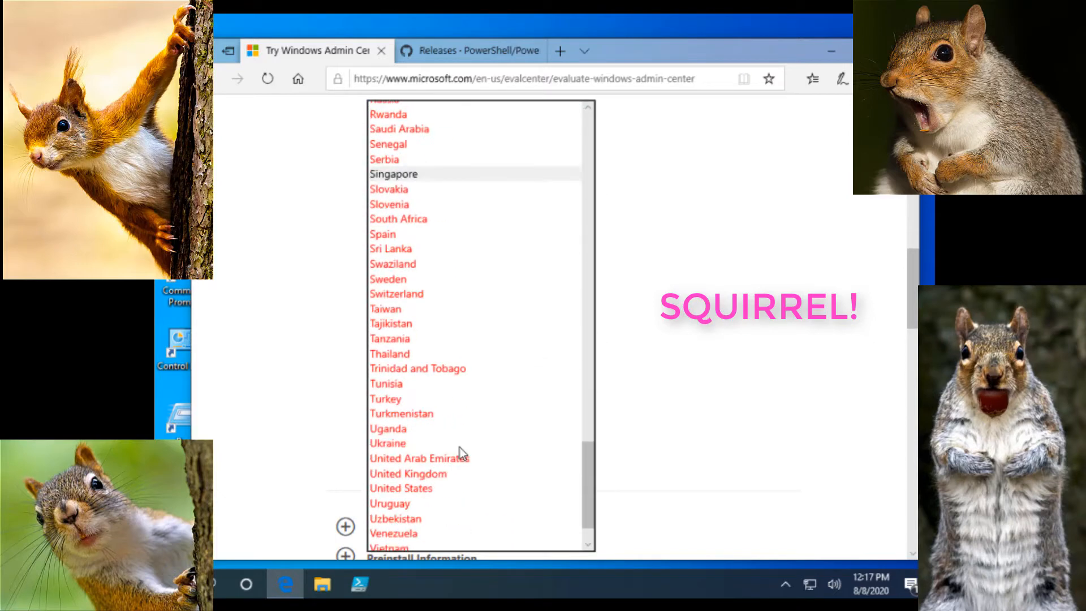
{"action": "left_click", "coordinate": [467, 440]}
{"action": "scroll", "coordinate": [430, 396], "scroll_direction": "down", "scroll_amount": 3}
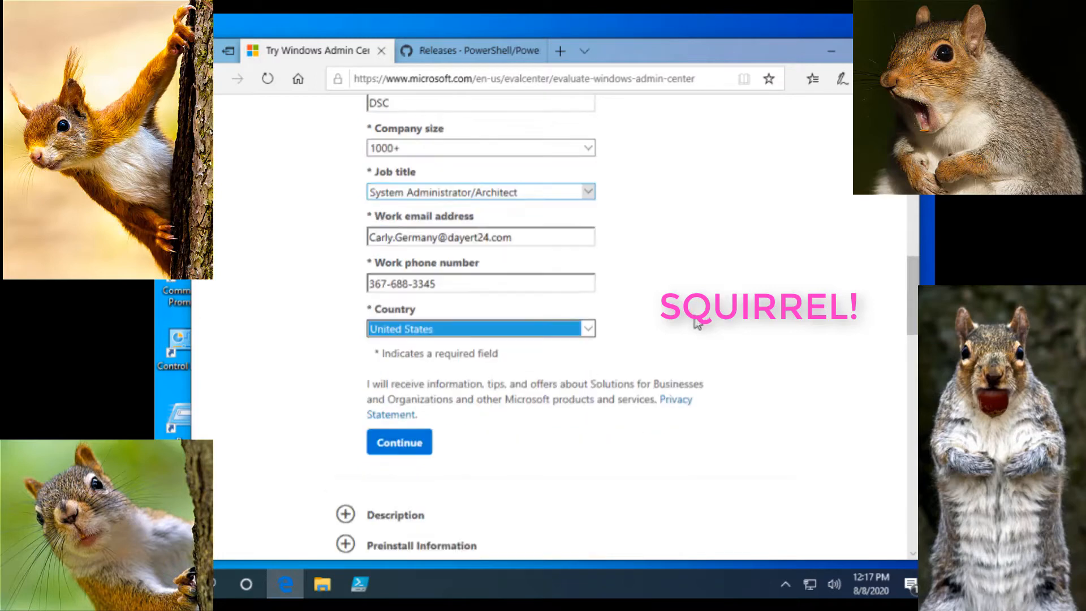
{"action": "left_click", "coordinate": [408, 361]}
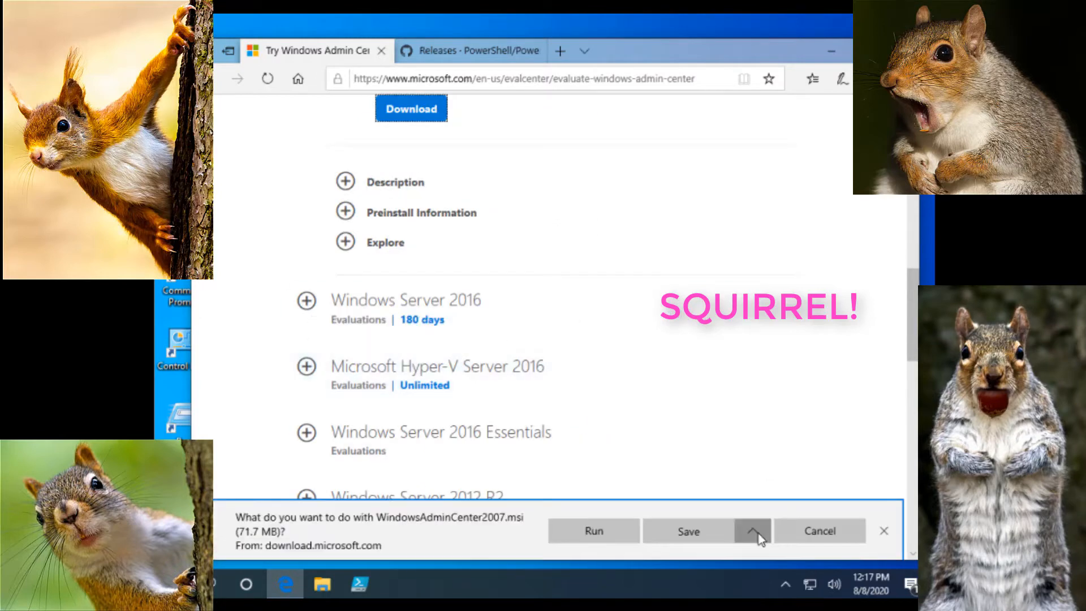
Save the installer via Save as into a newly created C:\Software folder
{"action": "left_click", "coordinate": [753, 531]}
{"action": "left_click", "coordinate": [754, 459]}
{"action": "left_click", "coordinate": [245, 273]}
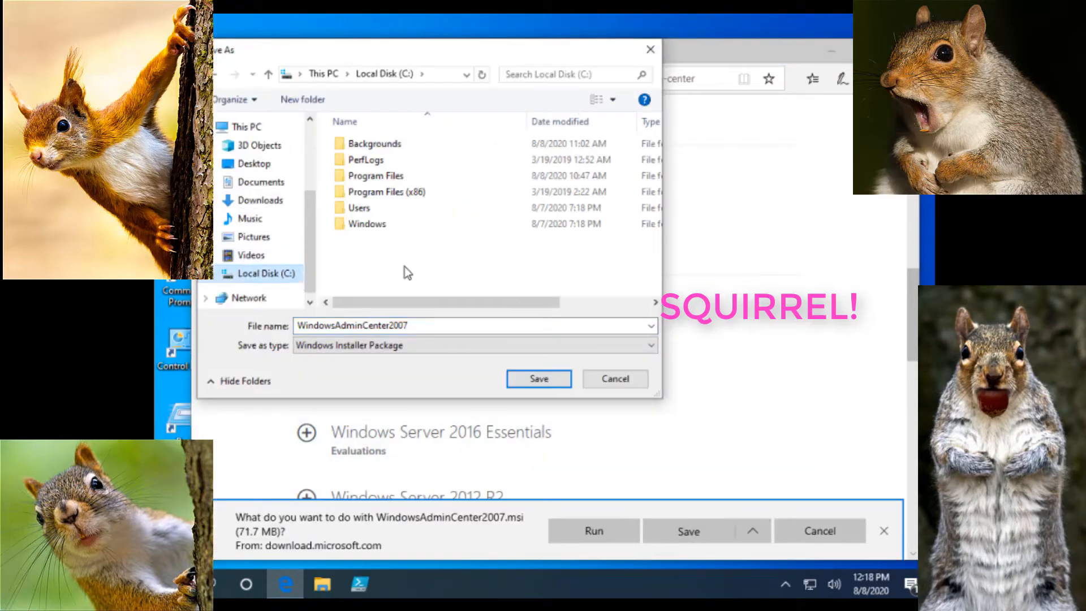
{"action": "right_click", "coordinate": [408, 266]}
{"action": "mouse_move", "coordinate": [350, 426]}
{"action": "left_click", "coordinate": [441, 427]}
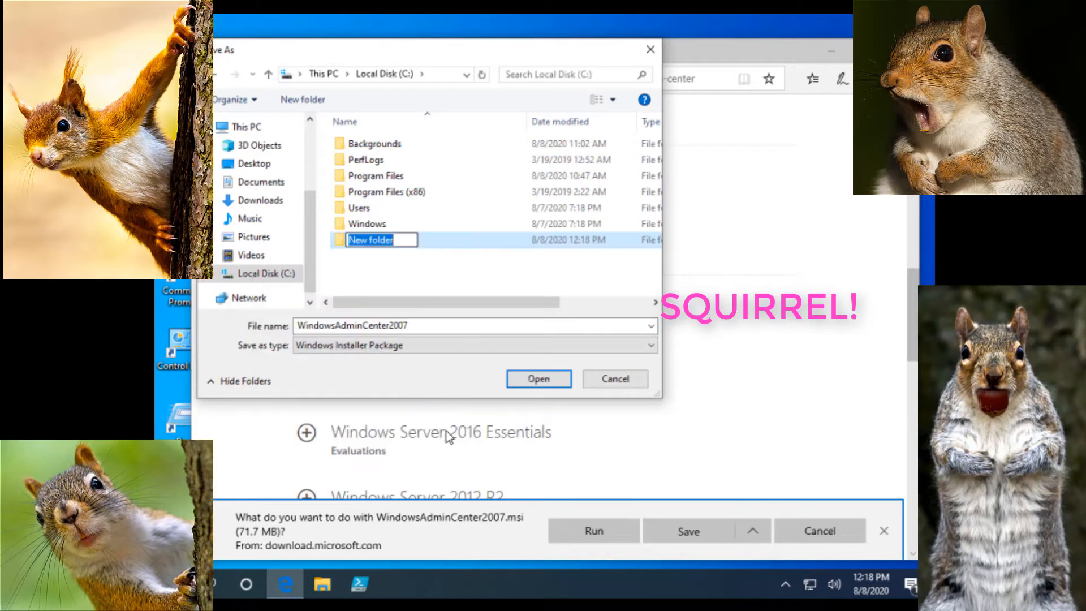
{"action": "type", "text": "SOoftware"}
{"action": "key", "text": "BackSpace"}
{"action": "key", "text": "BackSpace"}
{"action": "key", "text": "BackSpace"}
{"action": "key", "text": "BackSpace"}
{"action": "key", "text": "BackSpace"}
{"action": "key", "text": "BackSpace"}
{"action": "key", "text": "BackSpace"}
{"action": "key", "text": "BackSpace"}
{"action": "type", "text": "o"}
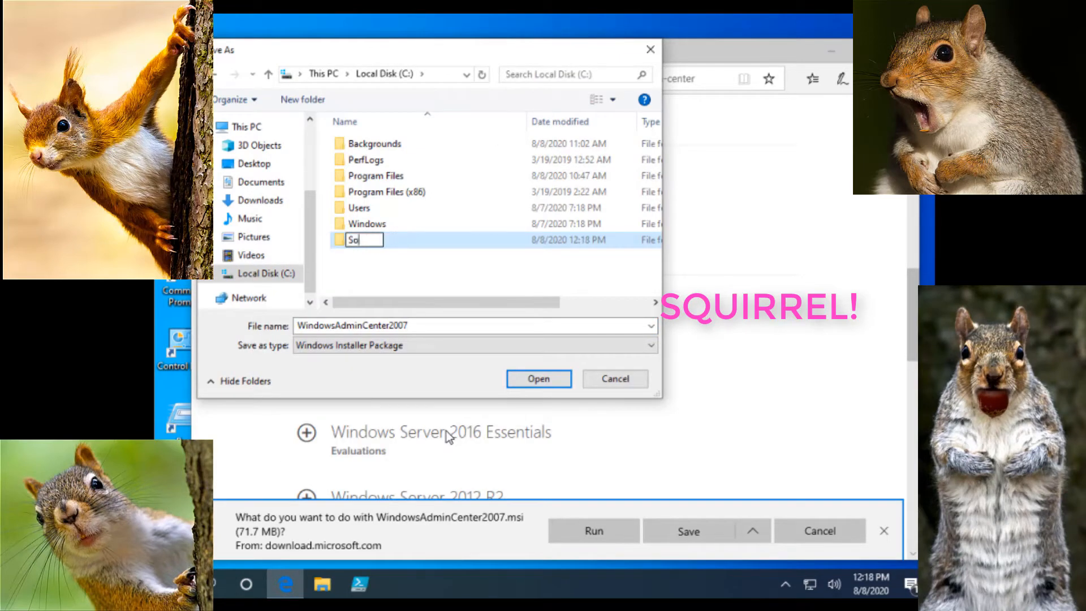
{"action": "type", "text": "ftware"}
{"action": "key", "text": "Return"}
{"action": "key", "text": "Return"}
{"action": "left_click", "coordinate": [558, 385]}
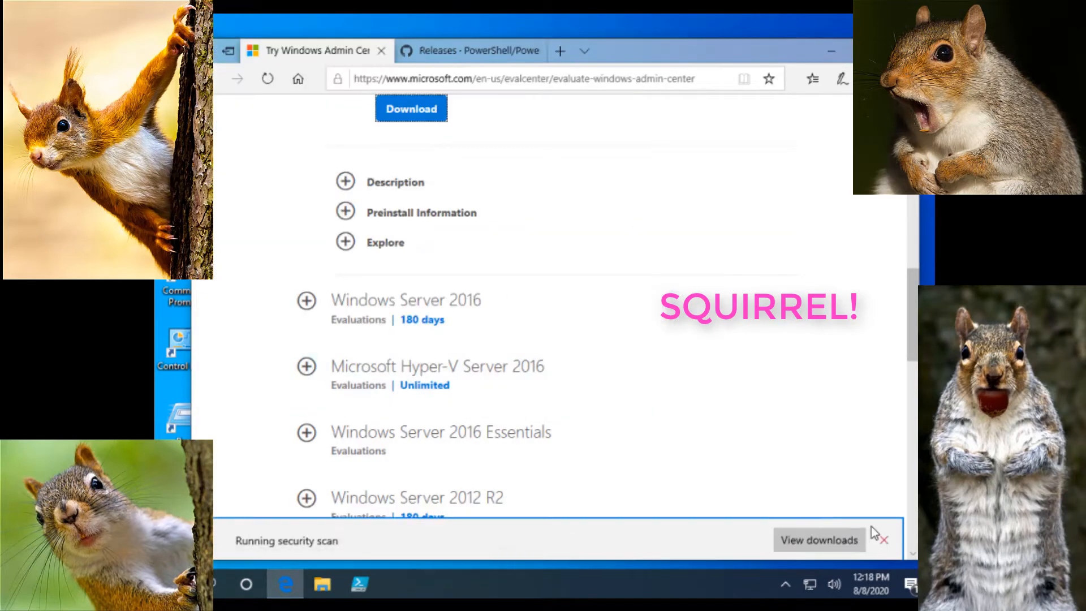
Check the downloads list to confirm WindowsAdminCenter2007.msi finished, then close the list
{"action": "left_click", "coordinate": [819, 540]}
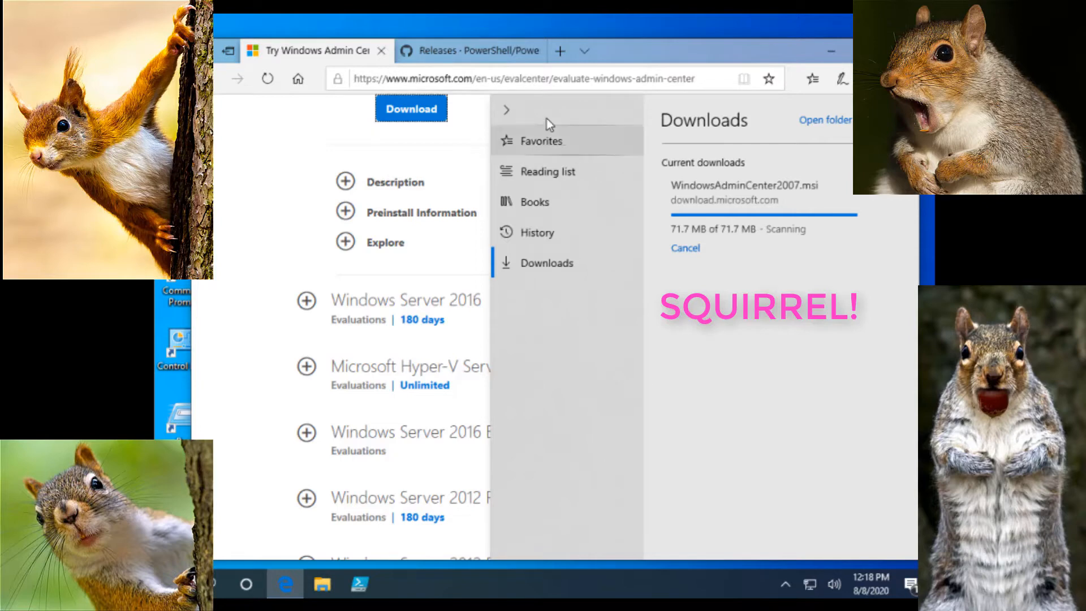
{"action": "left_click", "coordinate": [306, 57]}
{"action": "left_click_drag", "start_coordinate": [912, 311], "coordinate": [913, 142]}
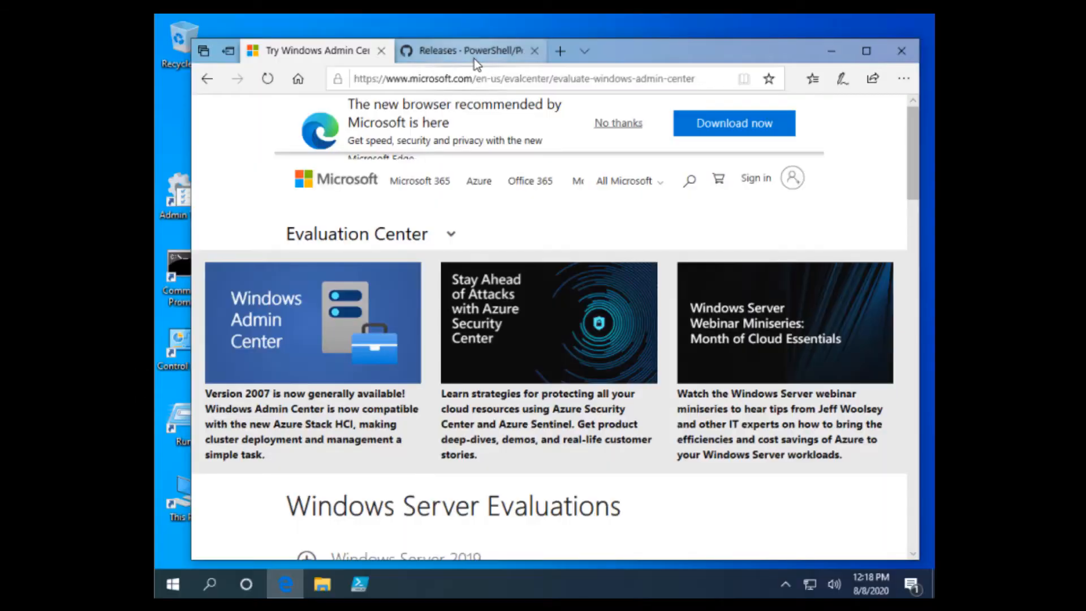
On the PowerShell releases tab, scroll to the v7.0.3 assets and download PowerShell-7.0.3-win-x64.msi
{"action": "left_click", "coordinate": [474, 59]}
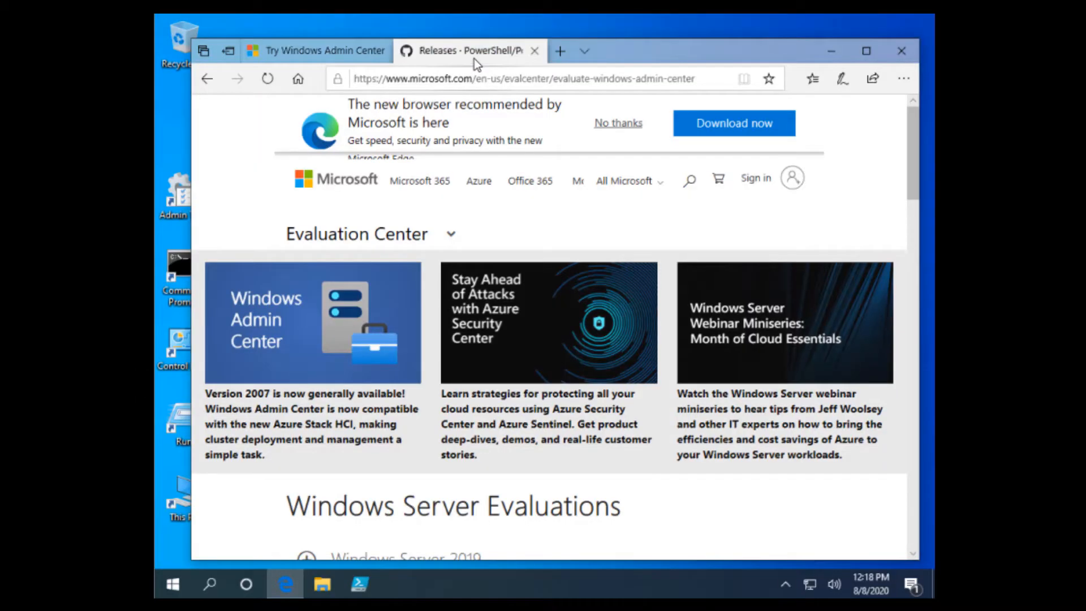
{"action": "scroll", "coordinate": [681, 320], "scroll_direction": "down", "scroll_amount": 2}
{"action": "scroll", "coordinate": [681, 321], "scroll_direction": "down", "scroll_amount": 1}
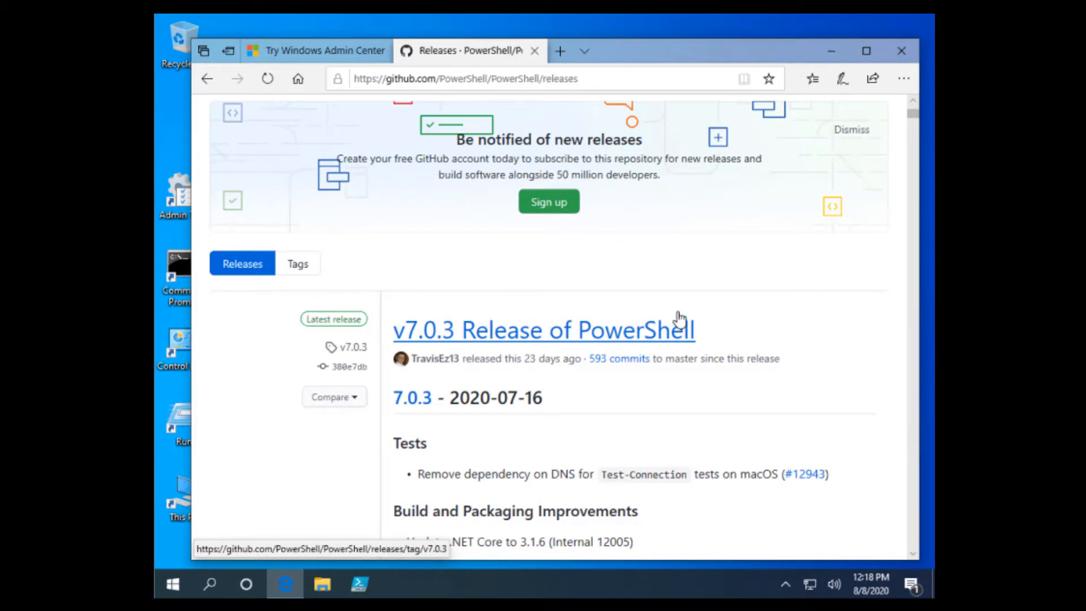
{"action": "scroll", "coordinate": [681, 316], "scroll_direction": "down", "scroll_amount": 1}
{"action": "scroll", "coordinate": [681, 316], "scroll_direction": "down", "scroll_amount": 1}
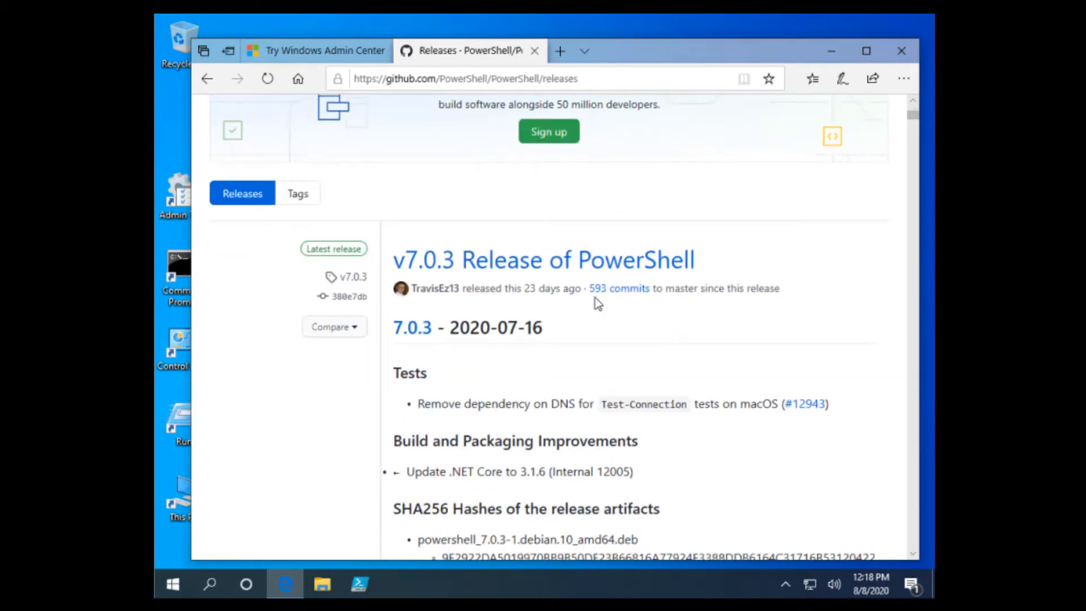
{"action": "scroll", "coordinate": [682, 263], "scroll_direction": "down", "scroll_amount": 3}
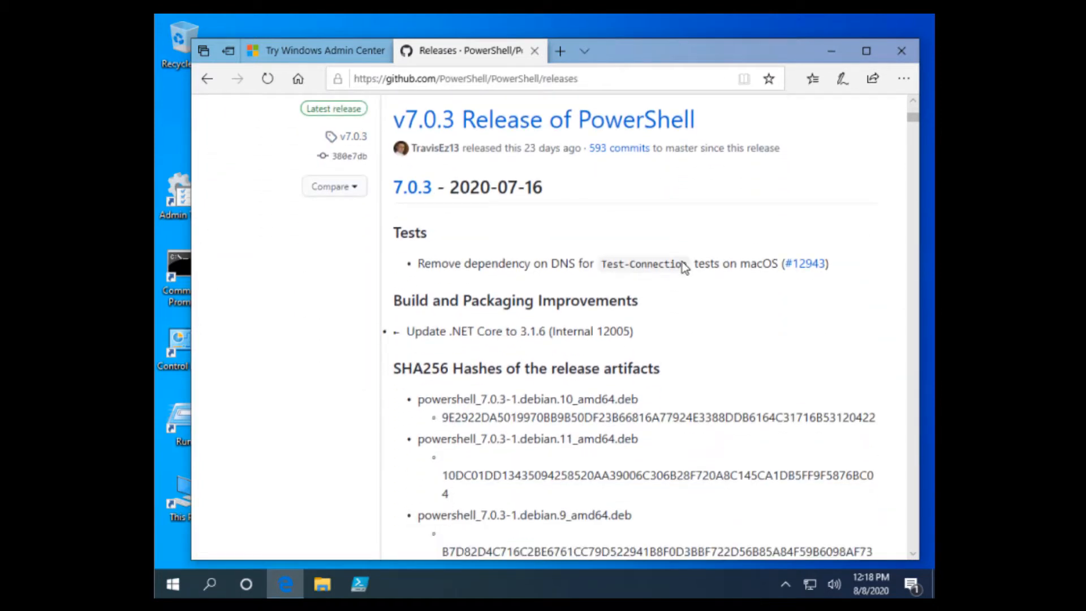
{"action": "scroll", "coordinate": [682, 263], "scroll_direction": "down", "scroll_amount": 10}
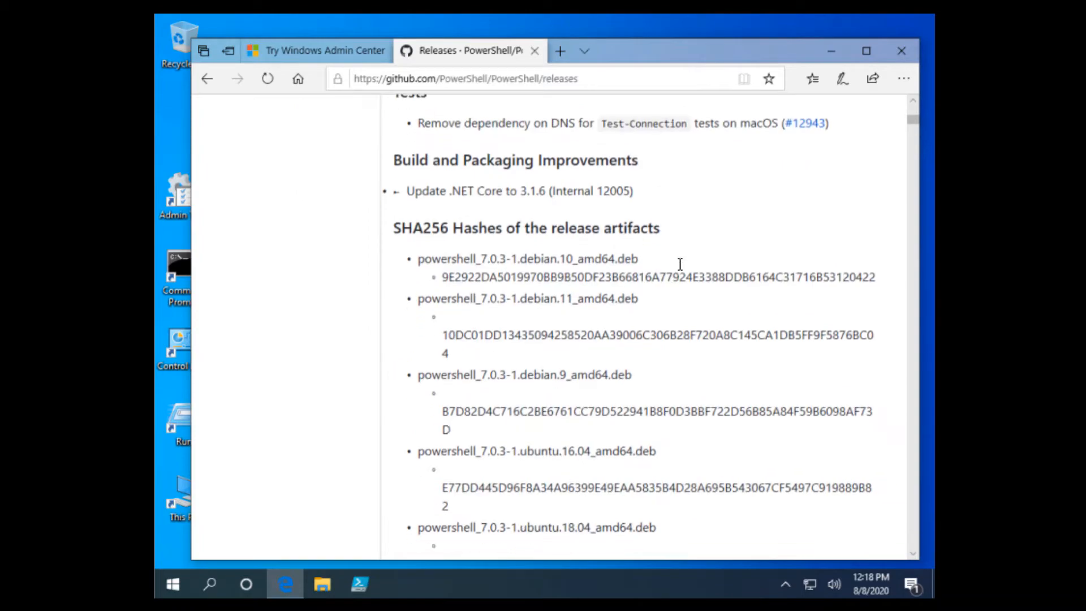
{"action": "scroll", "coordinate": [678, 263], "scroll_direction": "down", "scroll_amount": 14}
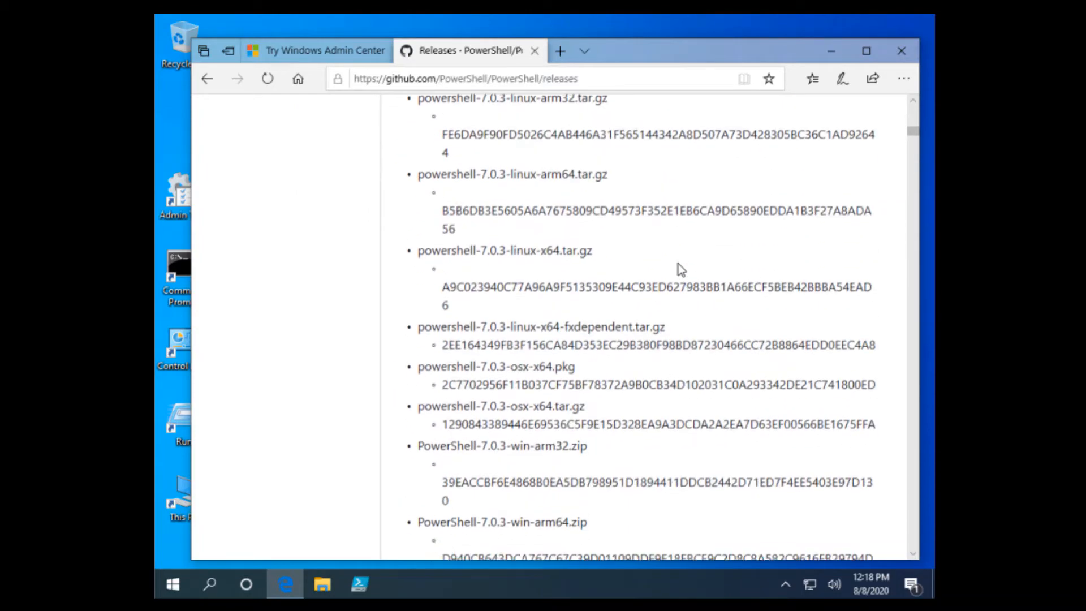
{"action": "scroll", "coordinate": [676, 264], "scroll_direction": "down", "scroll_amount": 17}
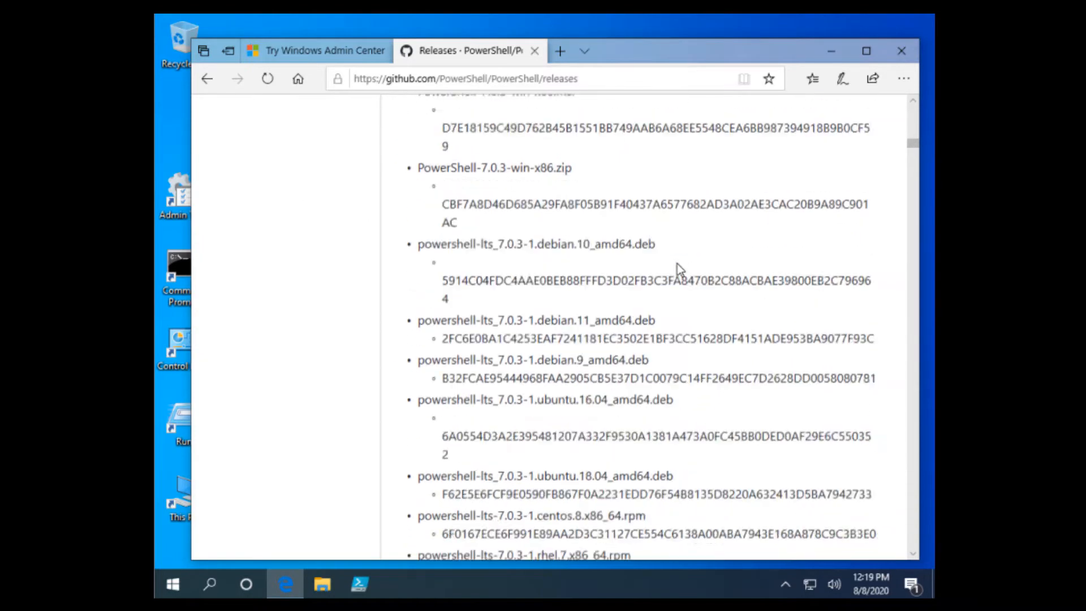
{"action": "scroll", "coordinate": [677, 264], "scroll_direction": "down", "scroll_amount": 4}
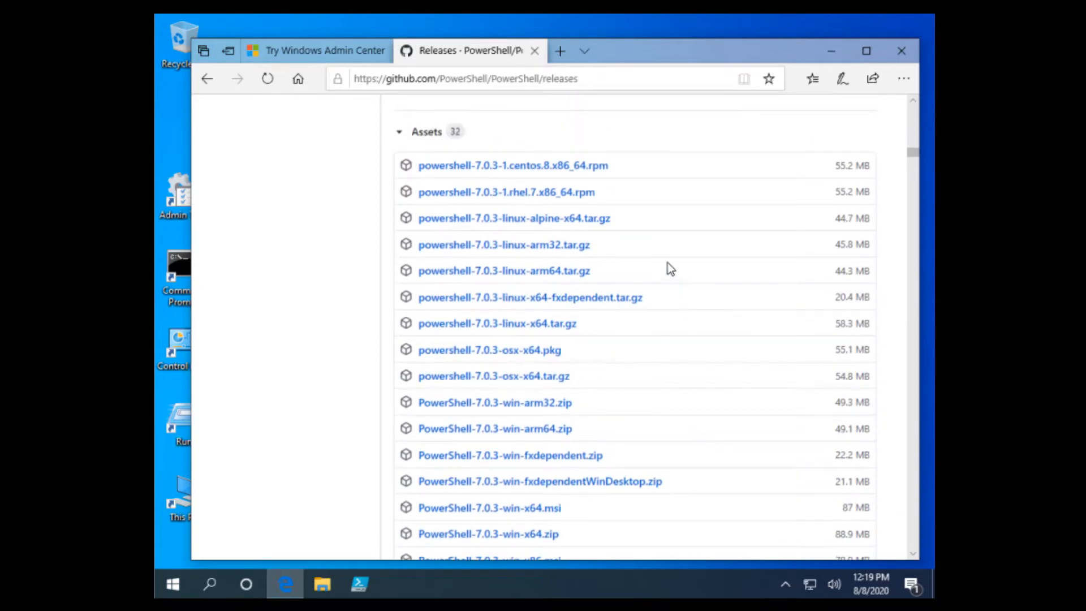
{"action": "scroll", "coordinate": [662, 268], "scroll_direction": "down", "scroll_amount": 3}
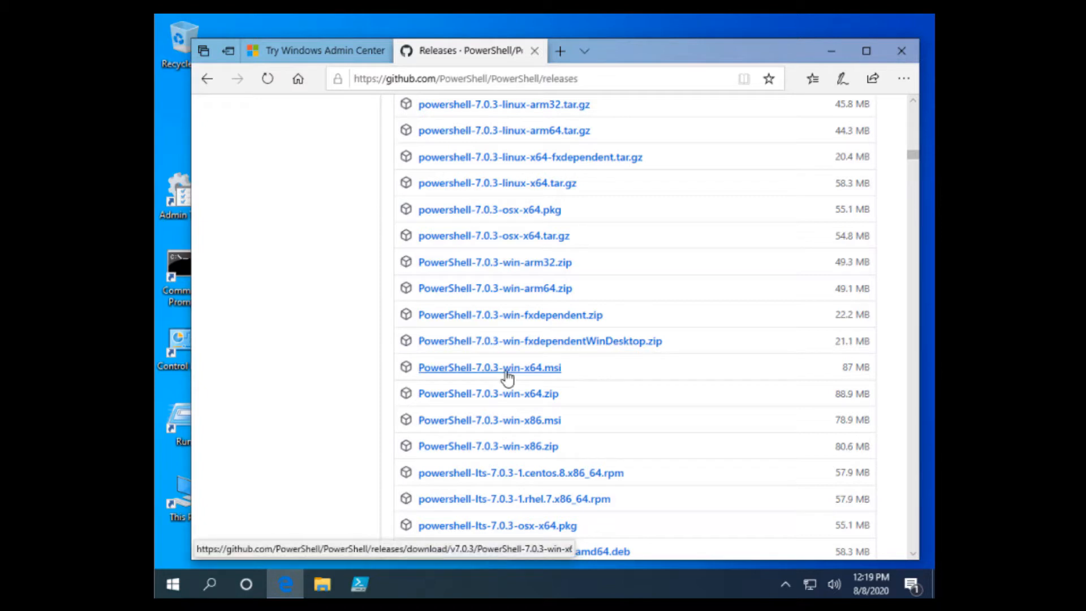
{"action": "left_click", "coordinate": [541, 373]}
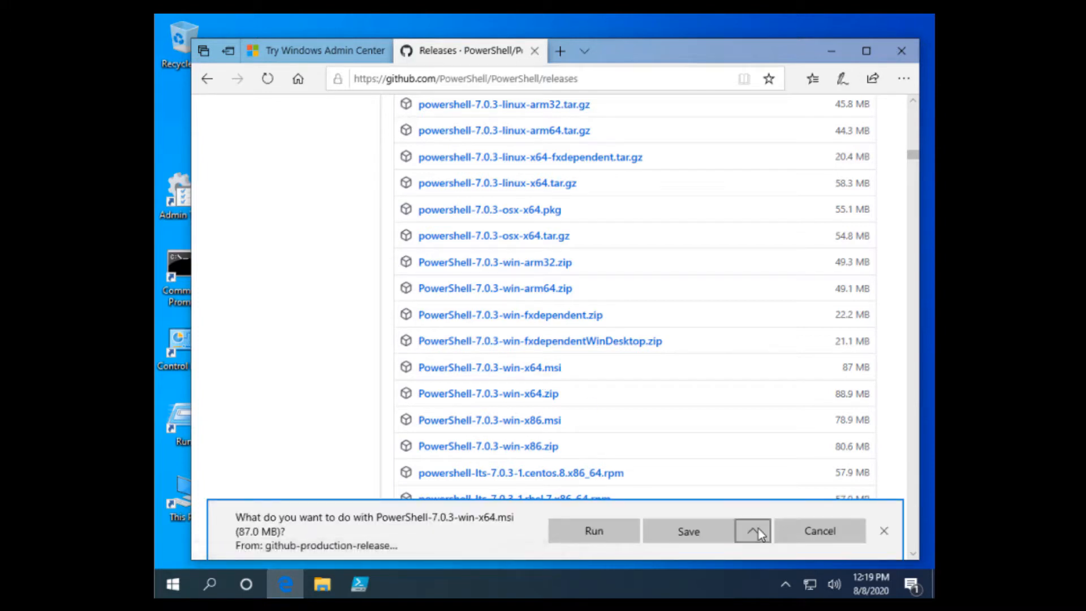
Save PowerShell-7.0.3-win-x64.msi via Save as into C:\Software
{"action": "left_click", "coordinate": [754, 531]}
{"action": "left_click", "coordinate": [729, 507]}
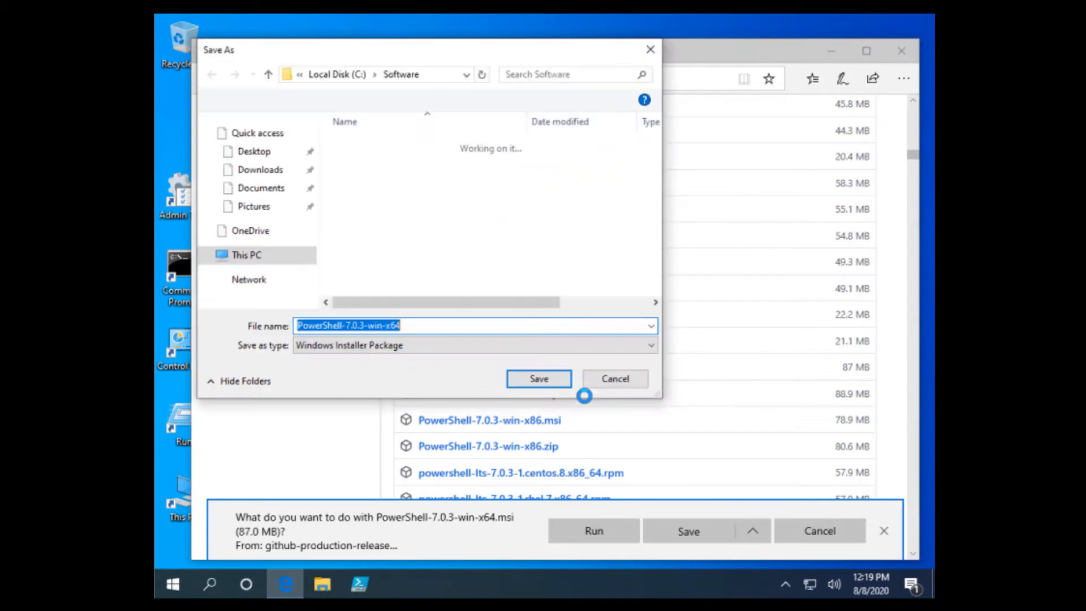
{"action": "left_click", "coordinate": [565, 385]}
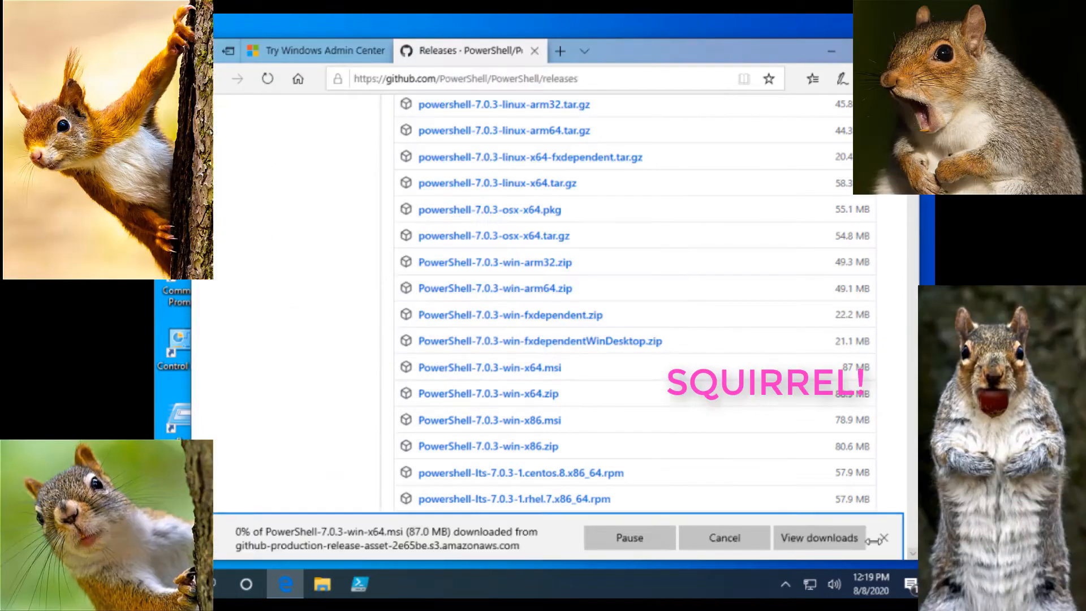
Check the downloads list, then close Edge, confirming despite running downloads
{"action": "left_click", "coordinate": [819, 535]}
{"action": "left_click", "coordinate": [624, 111]}
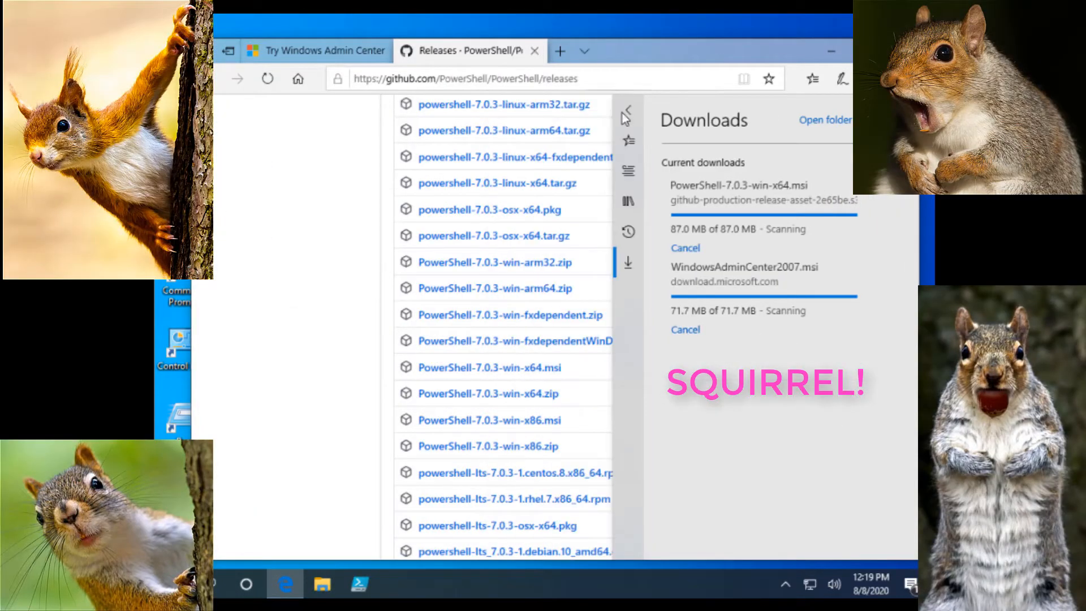
{"action": "left_click", "coordinate": [625, 112]}
{"action": "left_click", "coordinate": [534, 51]}
{"action": "left_click", "coordinate": [535, 51]}
{"action": "left_click", "coordinate": [382, 51]}
{"action": "left_click", "coordinate": [481, 335]}
{"action": "key", "text": "super+e"}
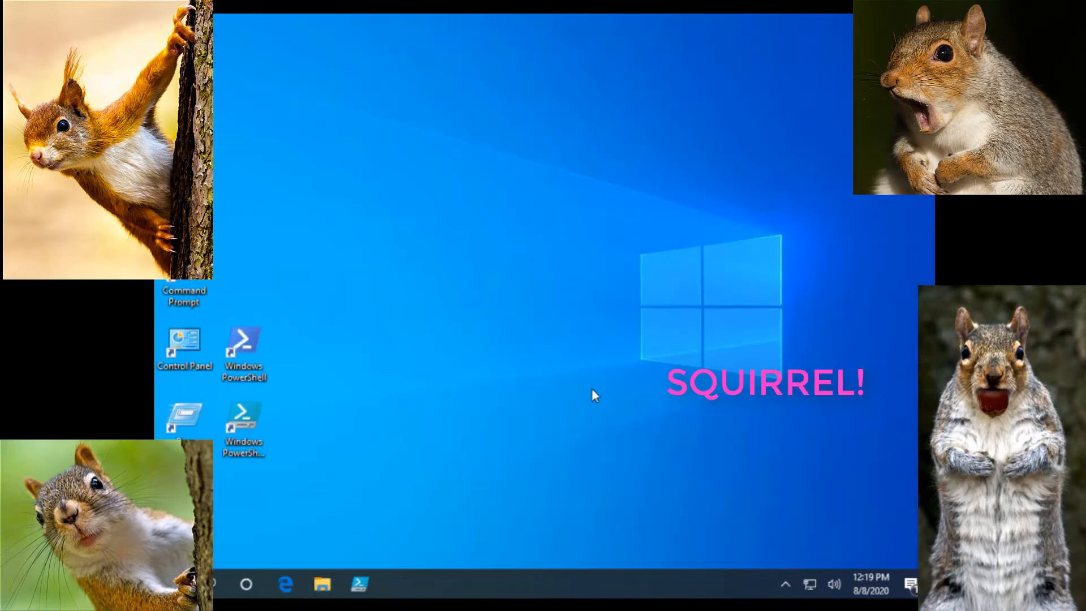
Open the Software folder on Local Disk (C:) in File Explorer
{"action": "left_click", "coordinate": [325, 428]}
{"action": "double_click", "coordinate": [450, 243]}
{"action": "right_click", "coordinate": [490, 150]}
{"action": "left_click", "coordinate": [452, 177]}
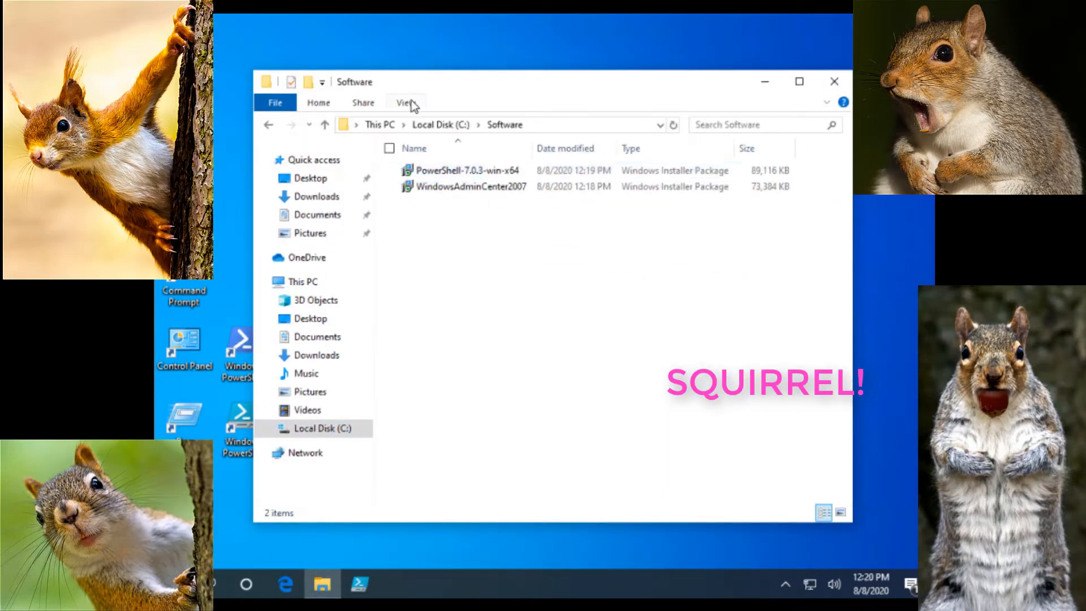
Show hidden items and file name extensions, size all columns to fit, and select WindowsAdminCenter2007.msi
{"action": "left_click", "coordinate": [406, 103]}
{"action": "left_click", "coordinate": [652, 158]}
{"action": "left_click", "coordinate": [651, 140]}
{"action": "left_click", "coordinate": [571, 248]}
{"action": "right_click", "coordinate": [493, 149]}
{"action": "left_click", "coordinate": [466, 176]}
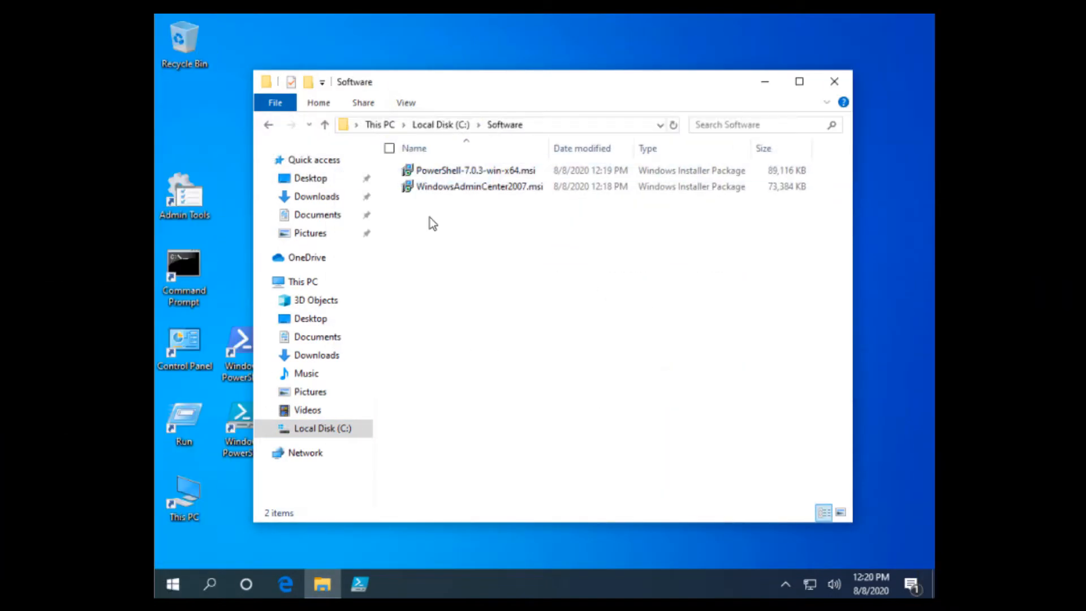
{"action": "left_click", "coordinate": [450, 188]}
{"action": "left_click", "coordinate": [461, 171]}
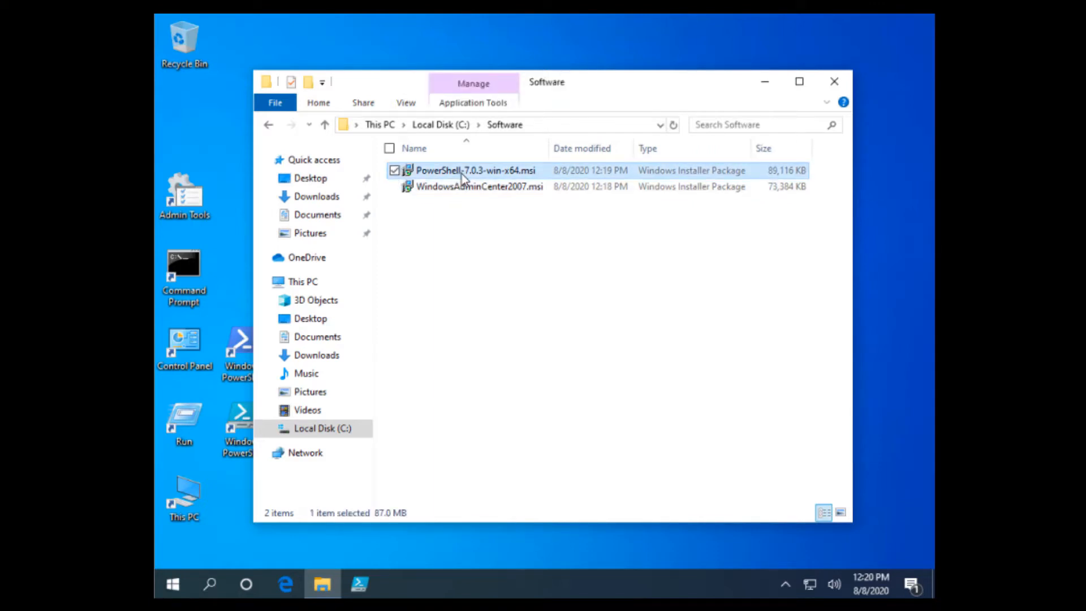
{"action": "left_click", "coordinate": [532, 187]}
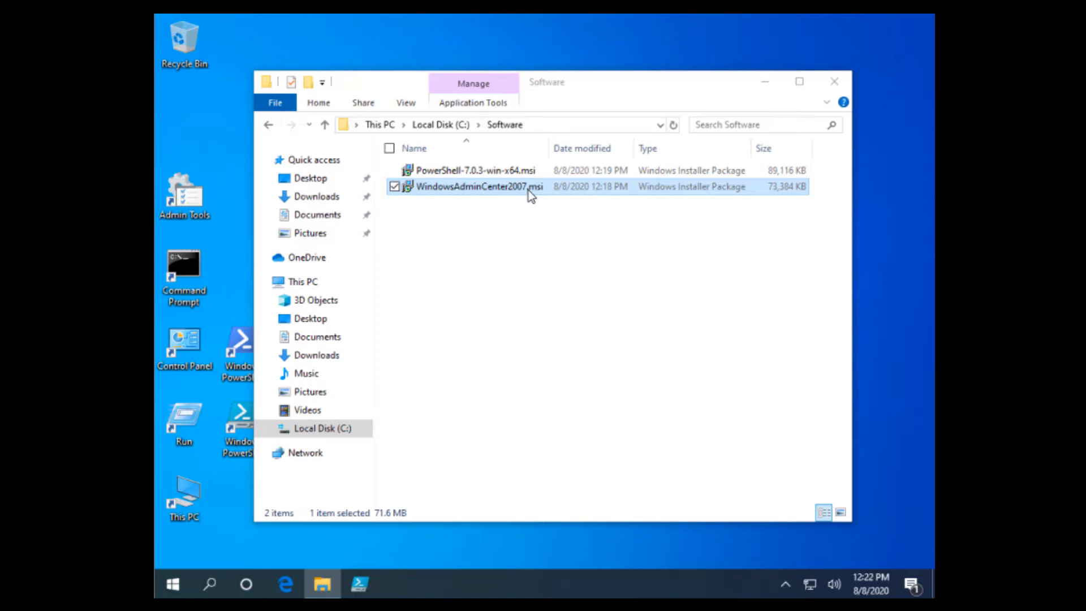
Run WindowsAdminCenter2007.msi, accept the licence, choose Microsoft Update, keep port 6516, and install
{"action": "double_click", "coordinate": [528, 189]}
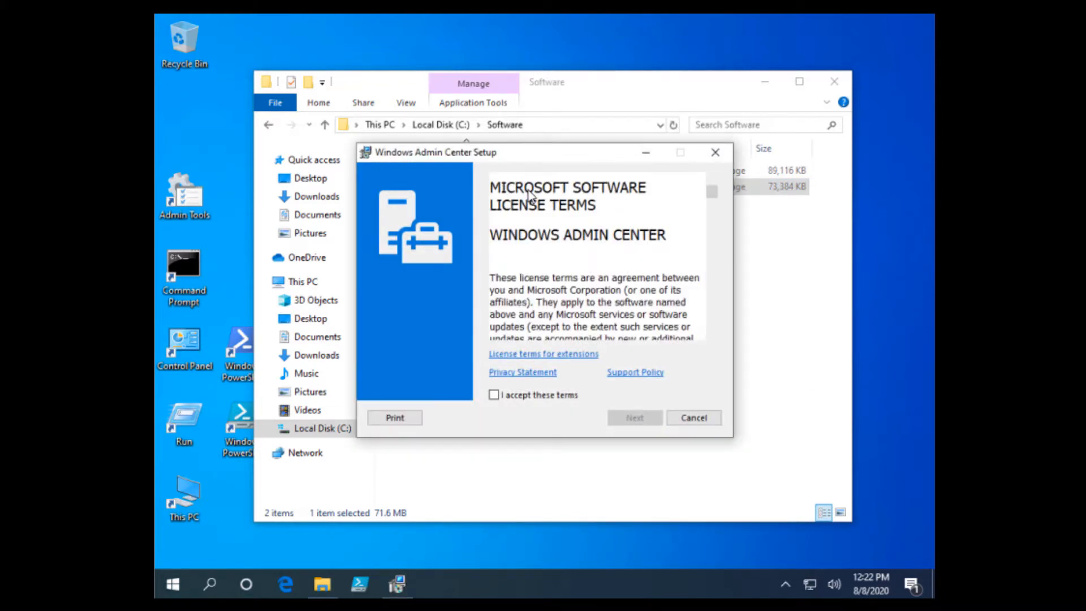
{"action": "left_click", "coordinate": [516, 398]}
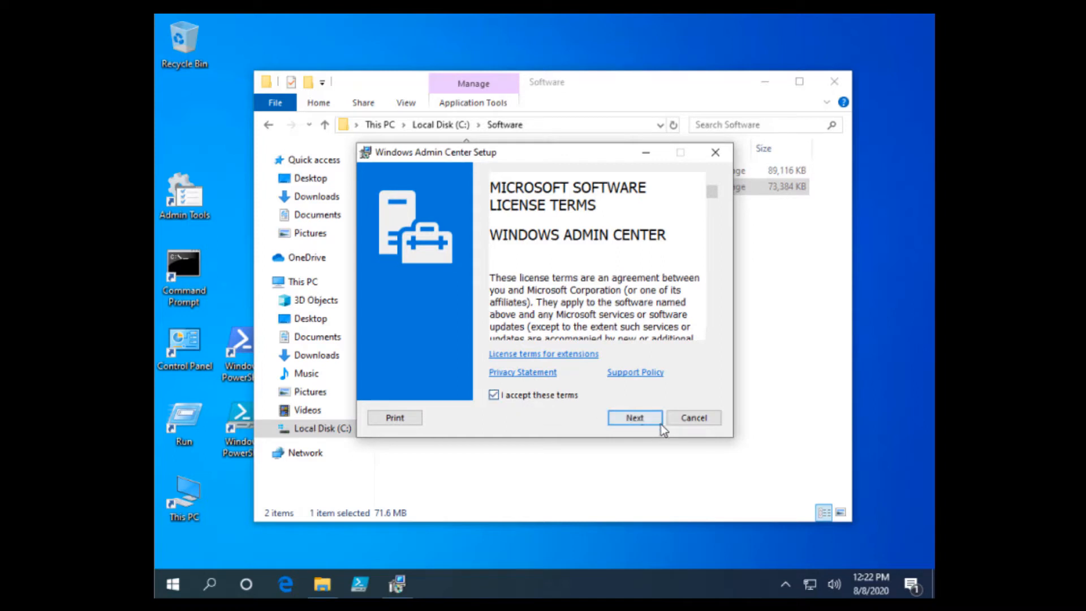
{"action": "left_click", "coordinate": [646, 429]}
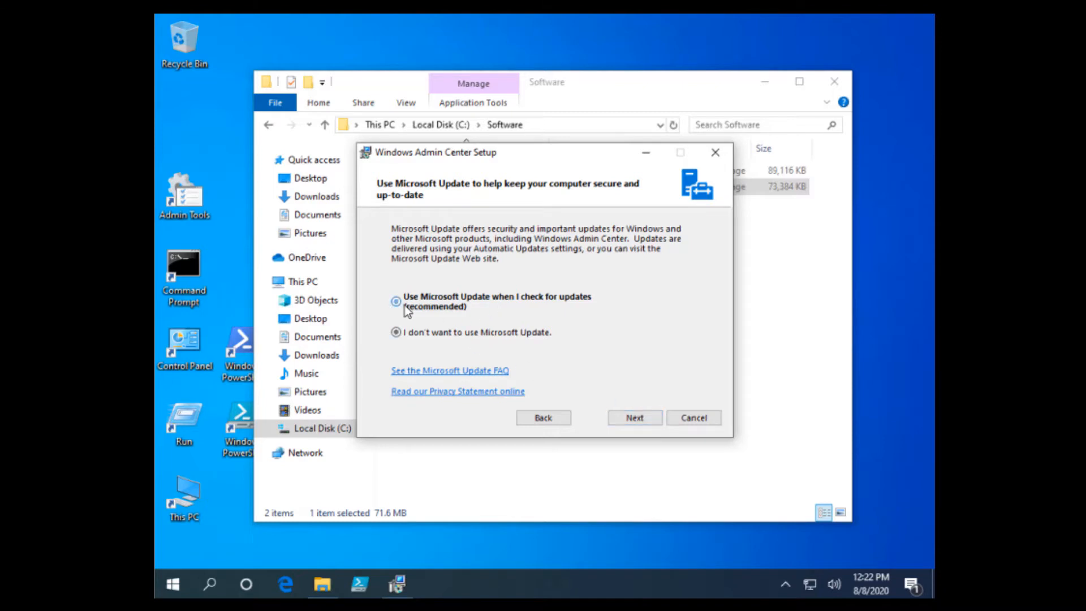
{"action": "left_click", "coordinate": [398, 303]}
{"action": "left_click", "coordinate": [637, 419]}
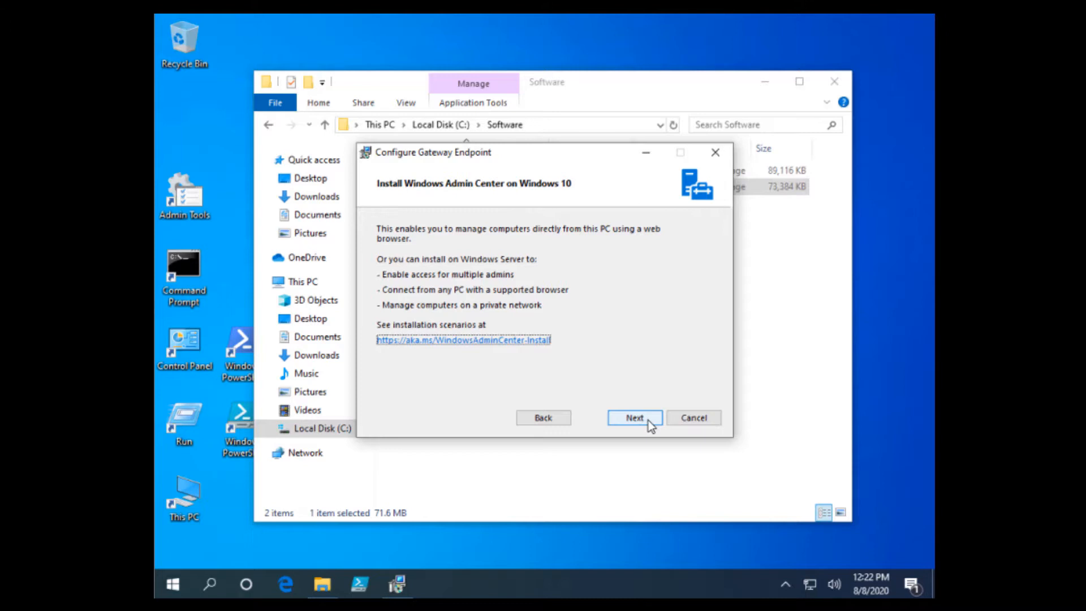
{"action": "left_click", "coordinate": [647, 420]}
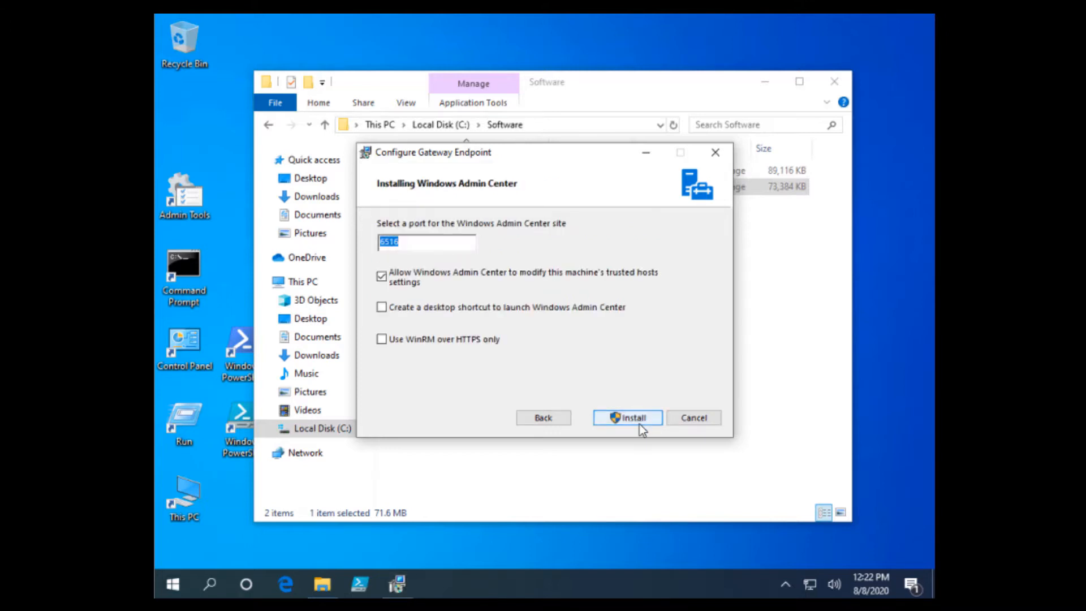
{"action": "left_click", "coordinate": [630, 421]}
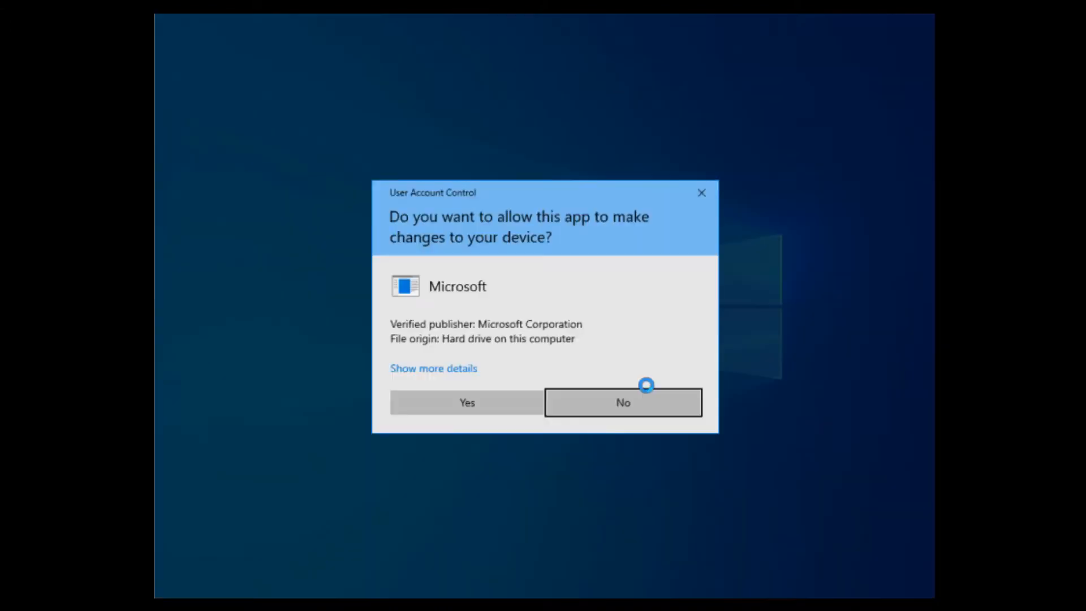
Approve the UAC prompt, finish the Windows Admin Center setup, and minimize the Software folder window
{"action": "left_click", "coordinate": [517, 413]}
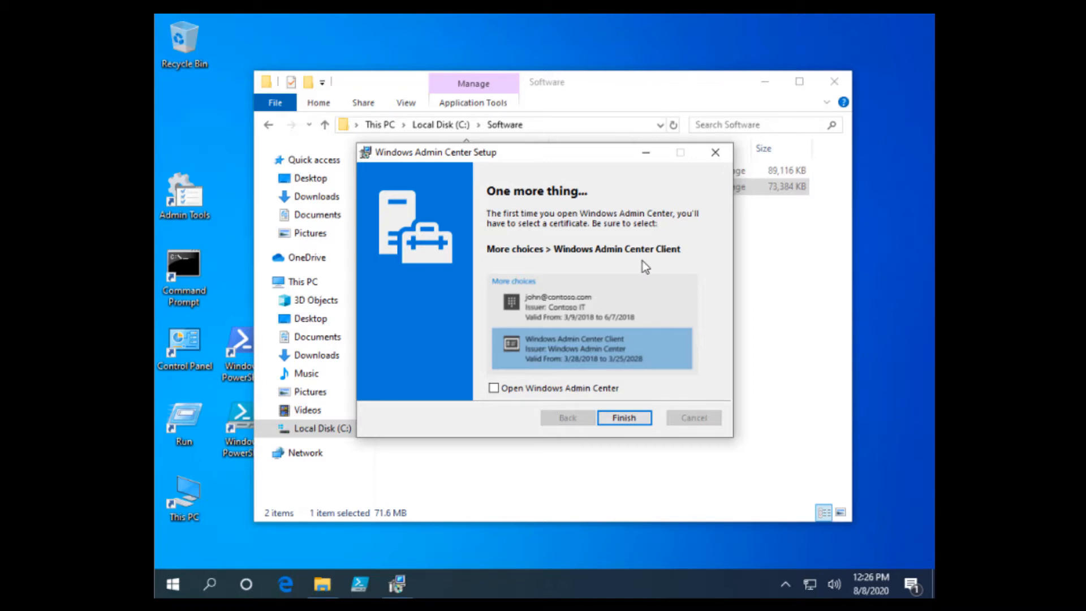
{"action": "left_click", "coordinate": [624, 418]}
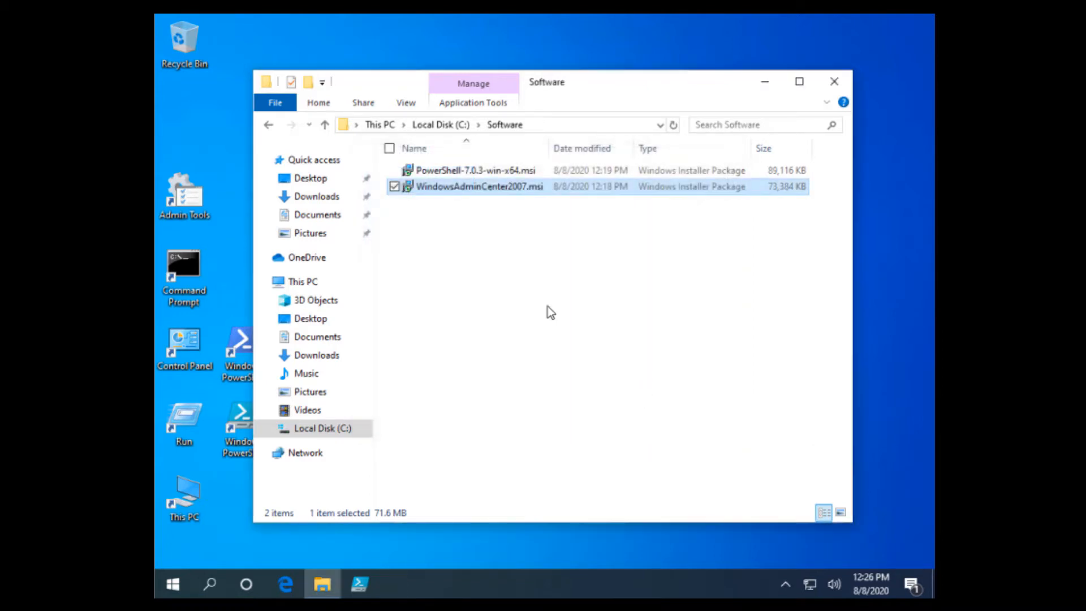
{"action": "left_click", "coordinate": [627, 330]}
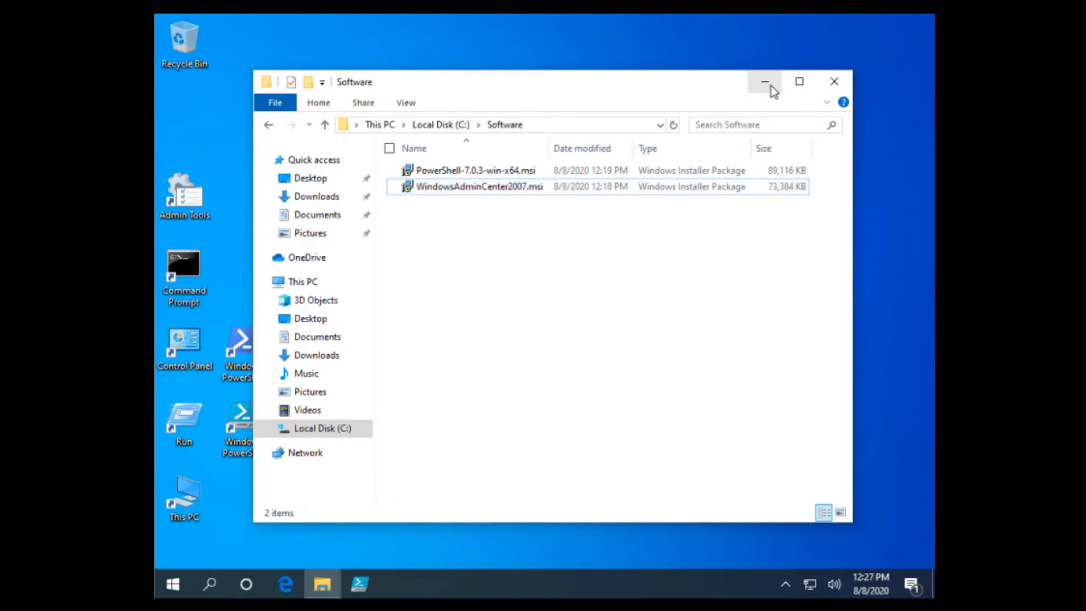
{"action": "left_click", "coordinate": [771, 86]}
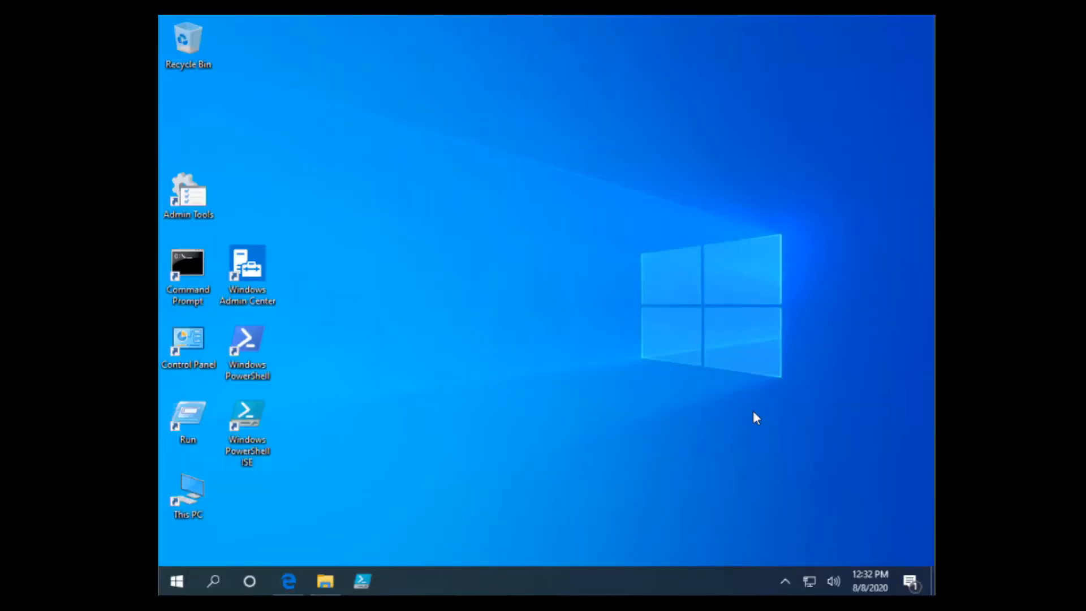
Restore the Software folder, select the PowerShell 7 installer, and minimize the window again
{"action": "left_click", "coordinate": [325, 581]}
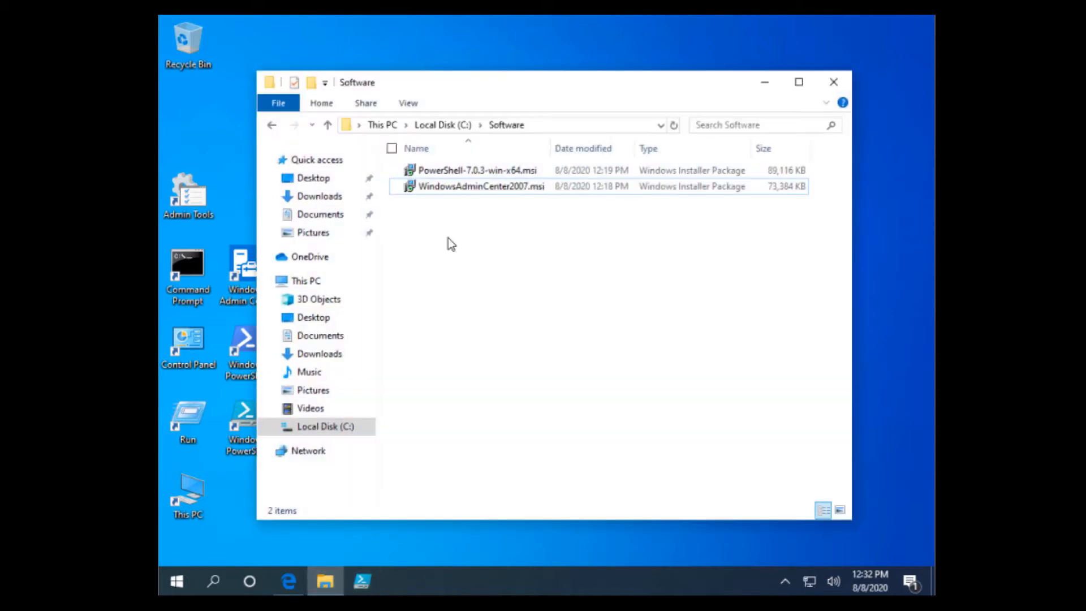
{"action": "left_click", "coordinate": [455, 173]}
{"action": "left_click", "coordinate": [760, 81]}
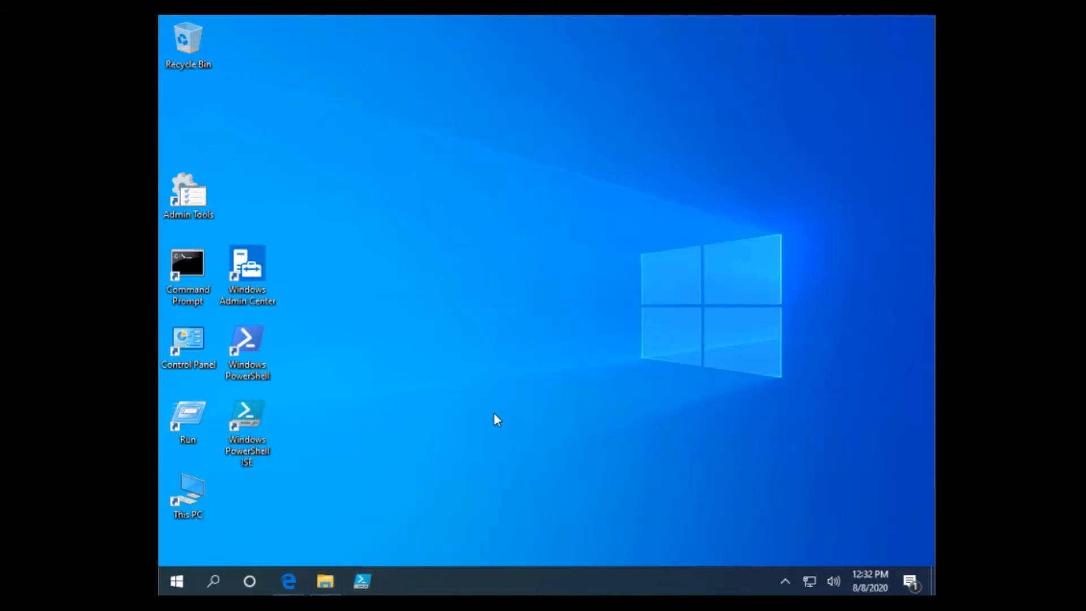
Run the Windows PowerShell ISE desktop shortcut as administrator and approve the UAC prompt
{"action": "right_click", "coordinate": [255, 435]}
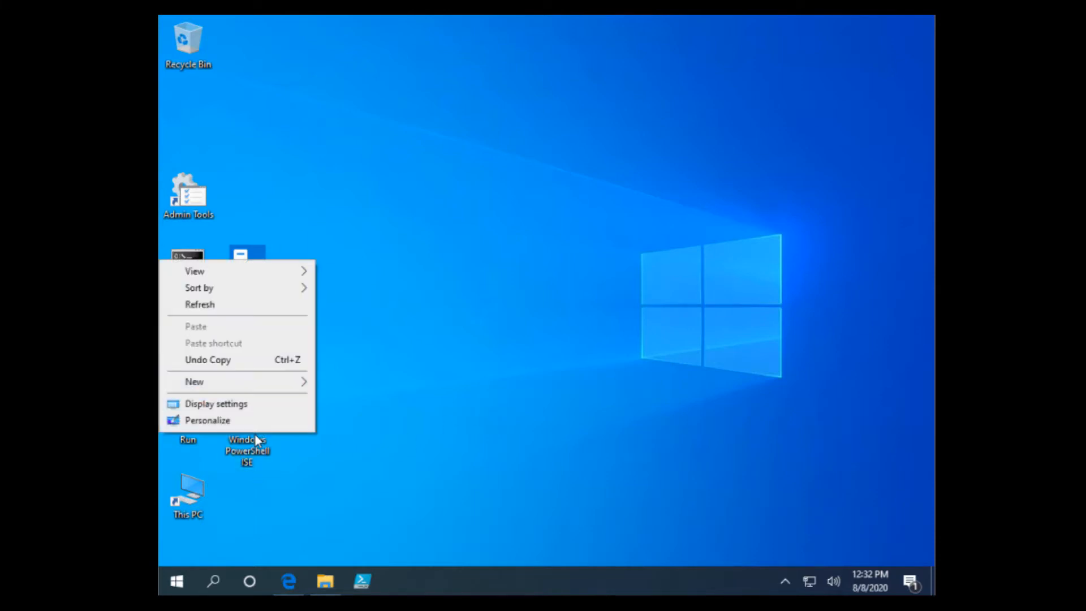
{"action": "left_click", "coordinate": [248, 443]}
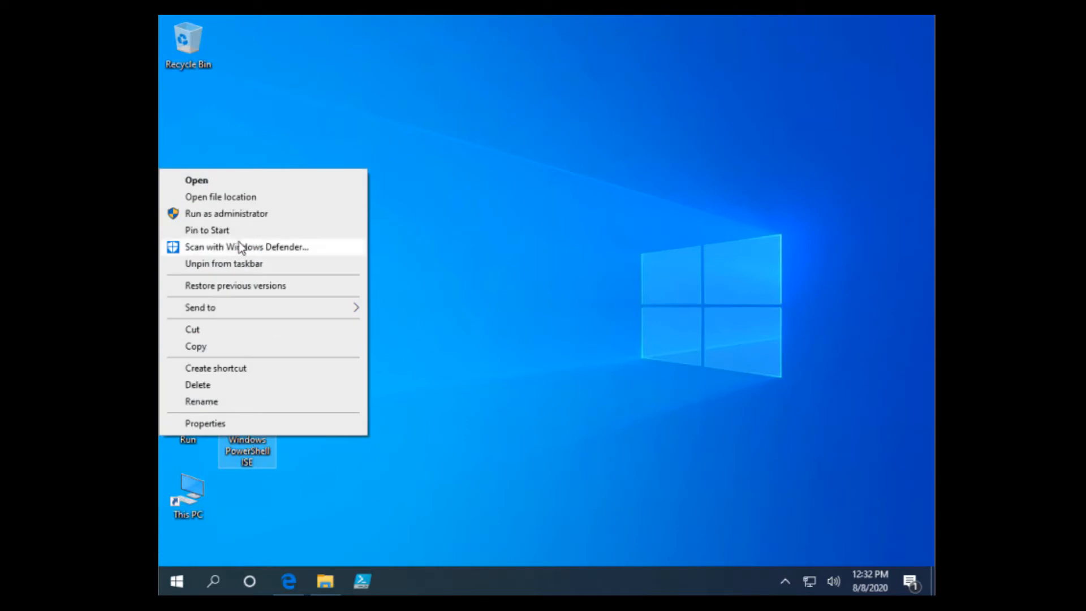
{"action": "left_click", "coordinate": [242, 215]}
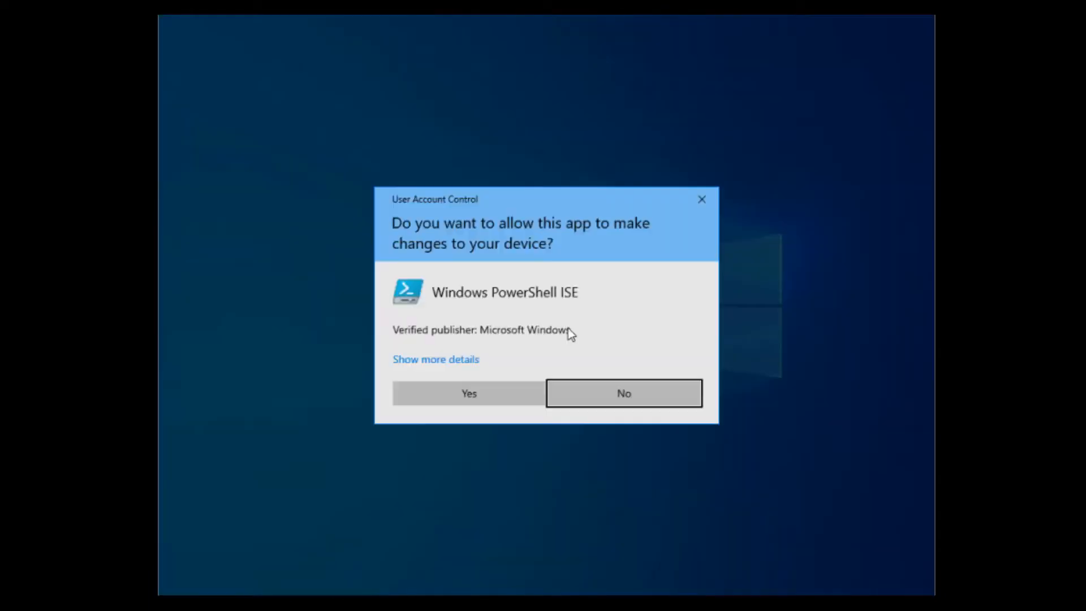
{"action": "left_click", "coordinate": [456, 392]}
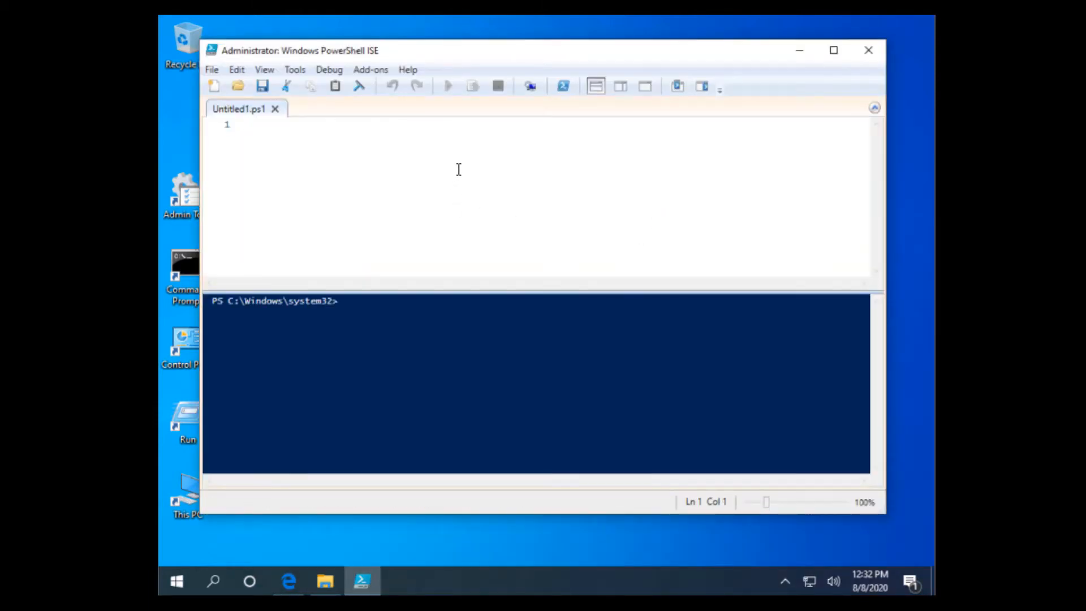
On a new line, write $Session = New-PSSession -ComputerName using tab completion
{"action": "key", "text": "Return"}
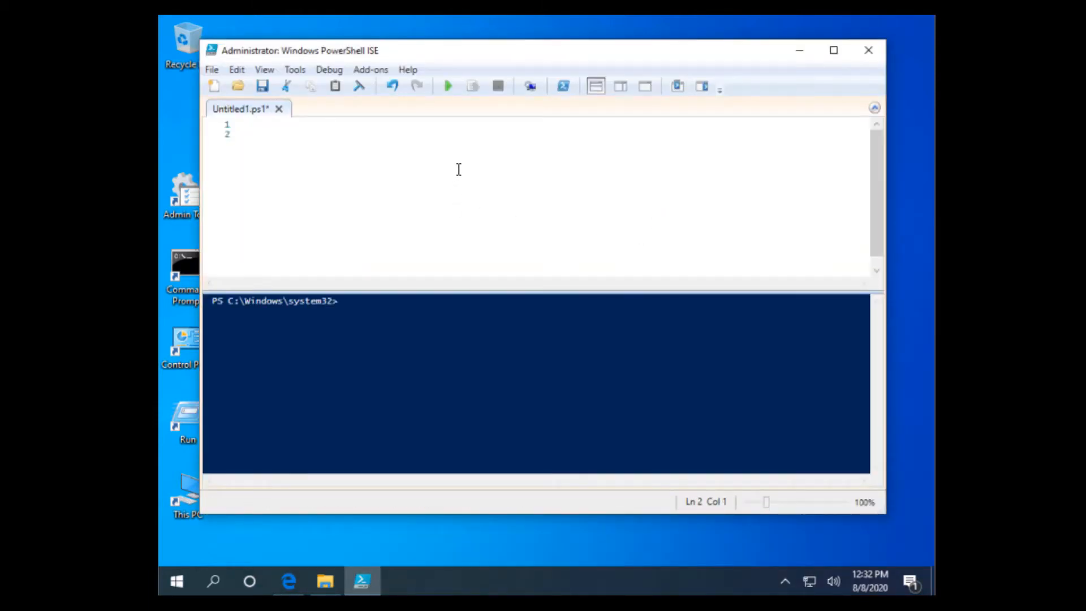
{"action": "type", "text": "$Session "}
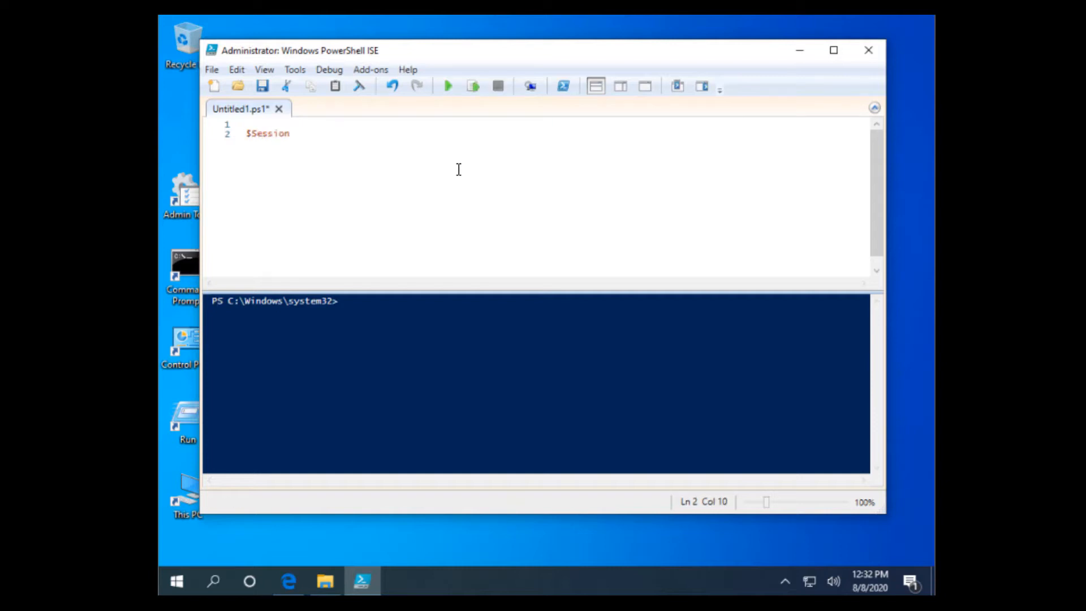
{"action": "type", "text": "= New-PSS"}
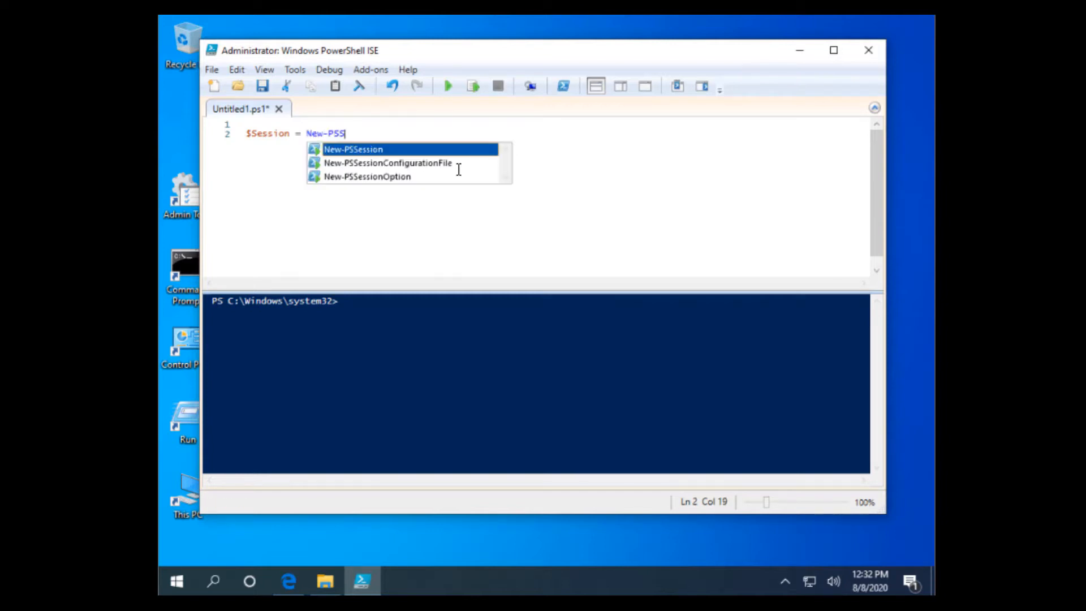
{"action": "type", "text": "e"}
{"action": "key", "text": "Tab"}
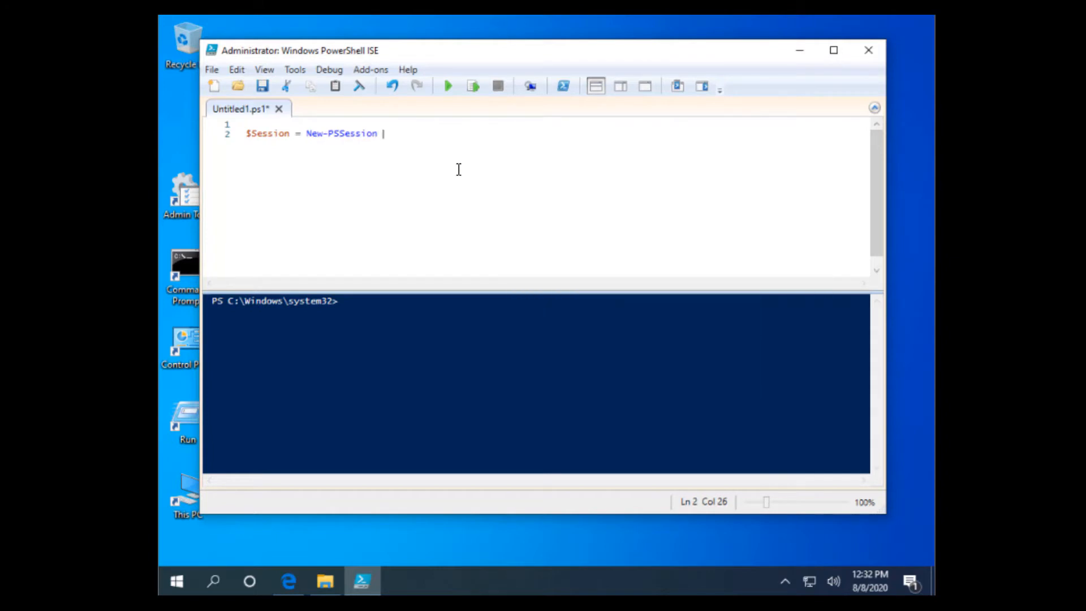
{"action": "type", "text": "-Co"}
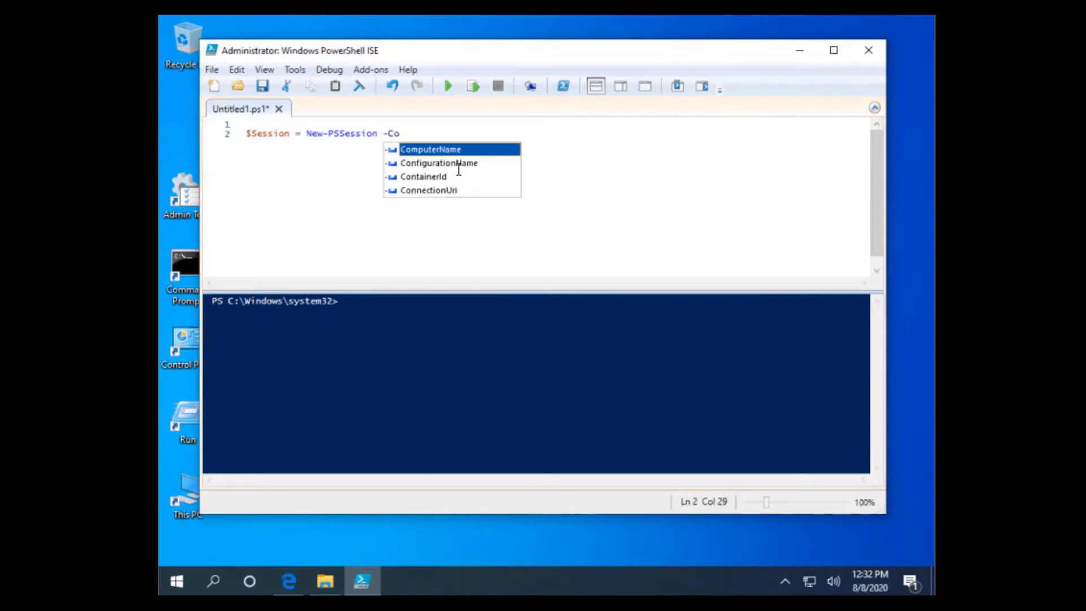
{"action": "key", "text": "Tab"}
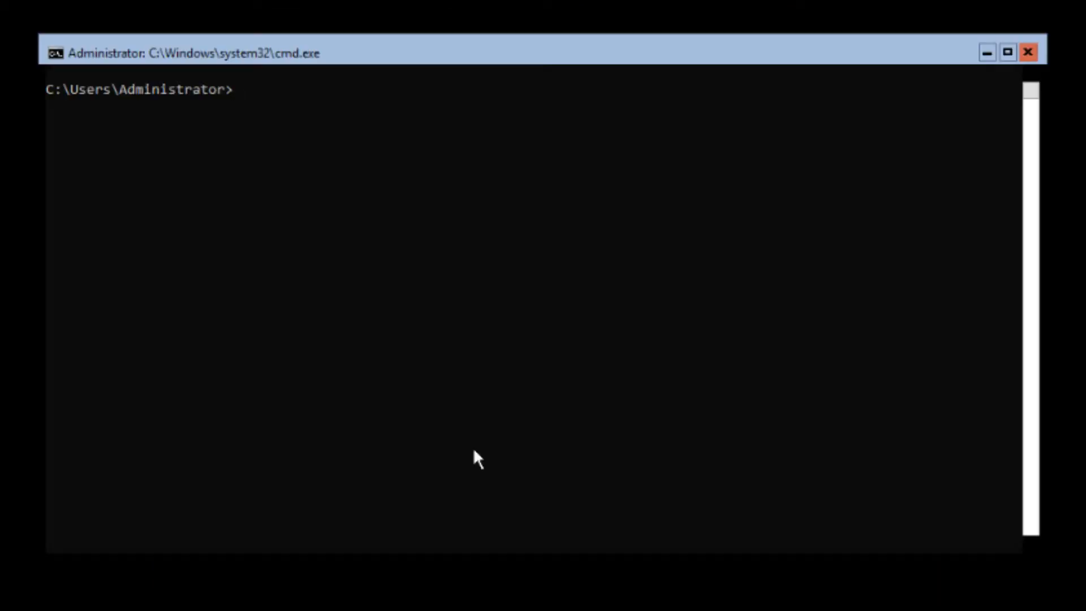
Run ipconfig /all | more and highlight the server's IPv4 address 192.168.70.15
{"action": "type", "text": "ipconfig /all "}
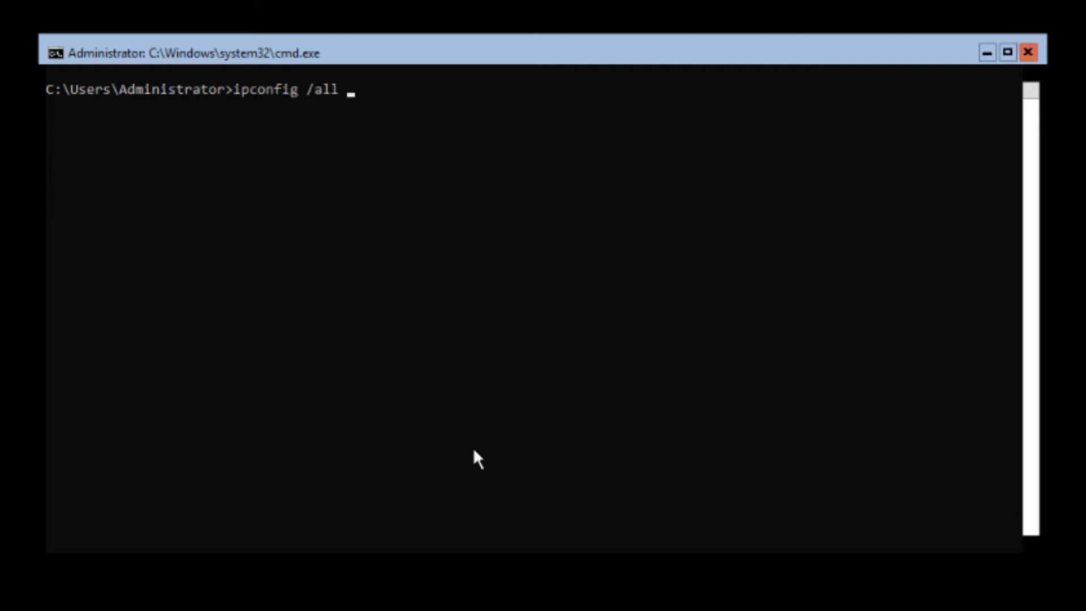
{"action": "type", "text": "| more"}
{"action": "key", "text": "Return"}
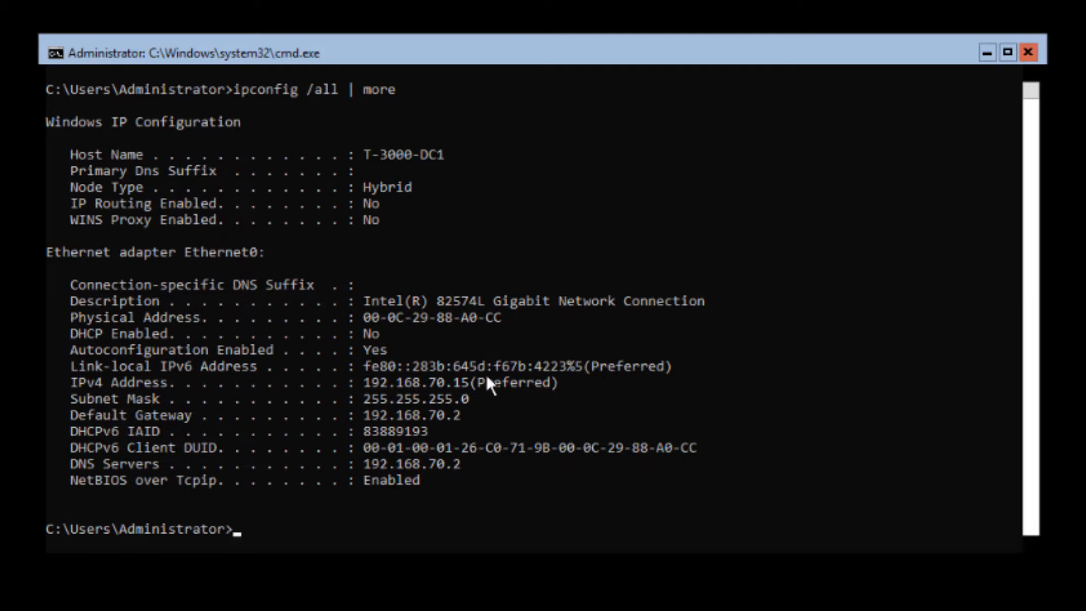
{"action": "left_click_drag", "start_coordinate": [489, 378], "coordinate": [355, 384]}
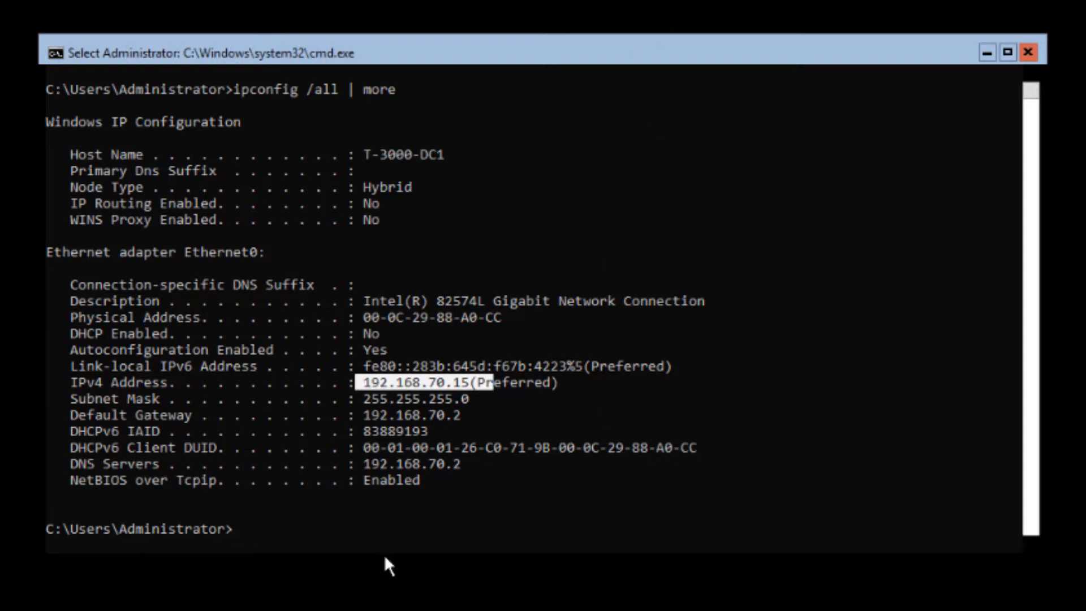
{"action": "left_click", "coordinate": [290, 531]}
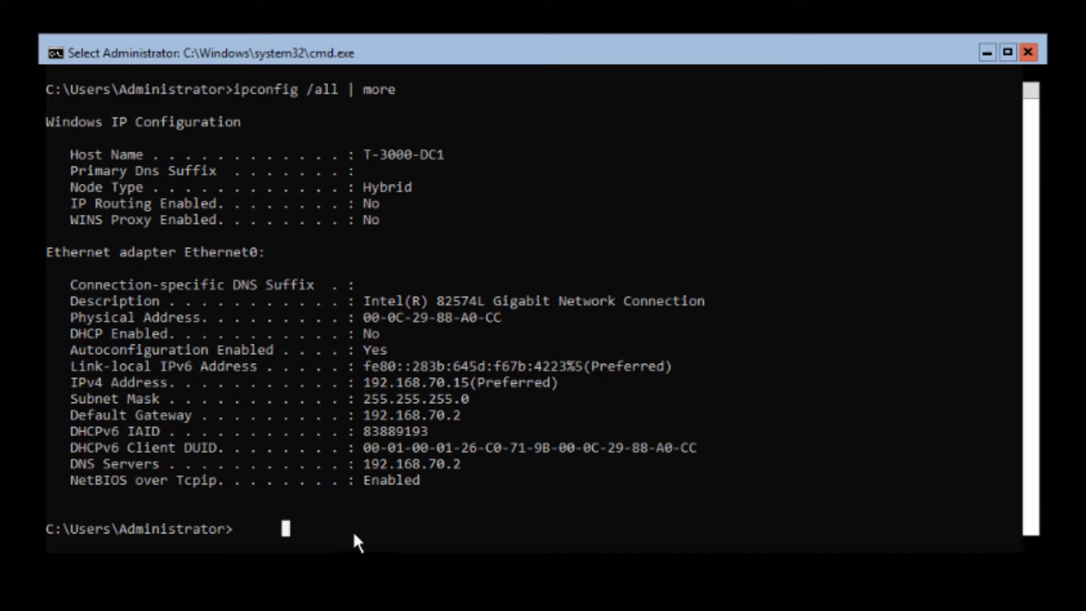
Run whoami and highlight the account name it reports
{"action": "type", "text": "whoami"}
{"action": "key", "text": "Return"}
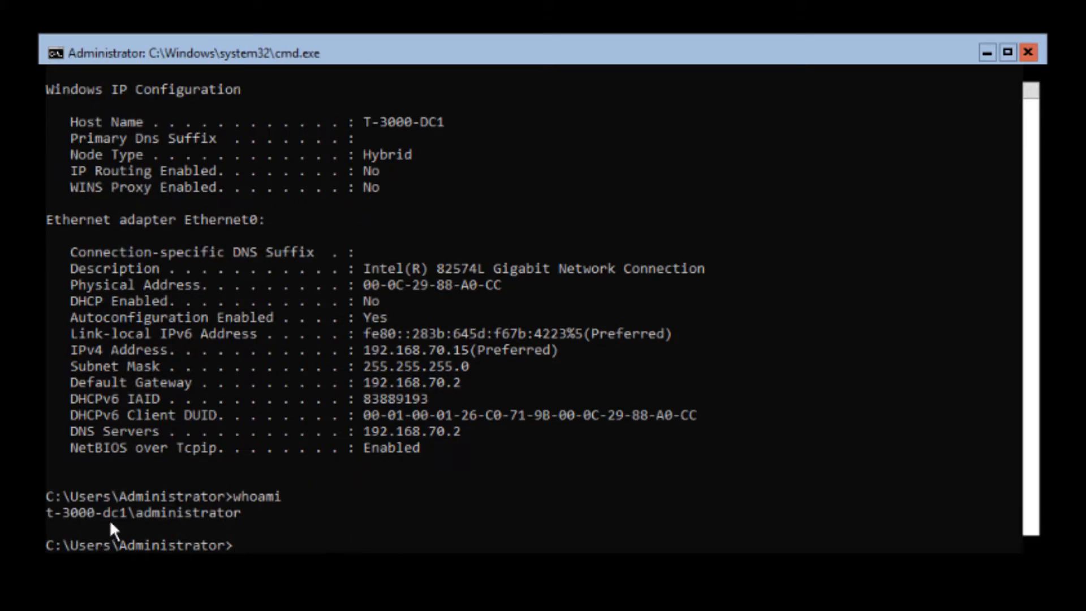
{"action": "left_click_drag", "start_coordinate": [129, 516], "coordinate": [44, 511]}
{"action": "left_click_drag", "start_coordinate": [246, 507], "coordinate": [45, 517]}
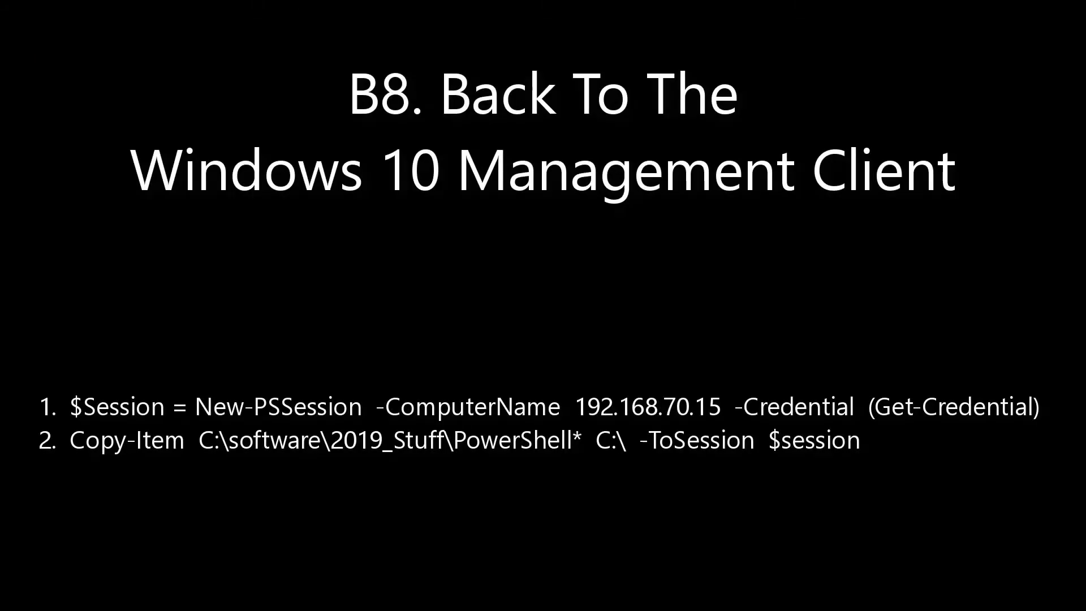
Complete line 2 with 192.168.70.15 -Credential (Get-Credential), then start a new line 3
{"action": "type", "text": "19"}
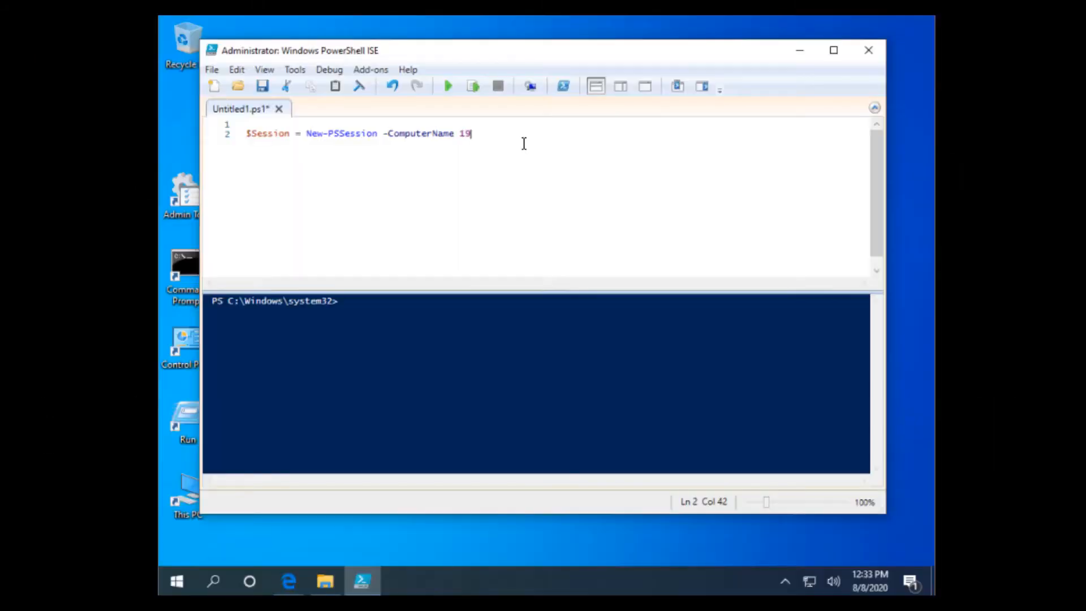
{"action": "type", "text": "2.168.70.15"}
{"action": "type", "text": "-"}
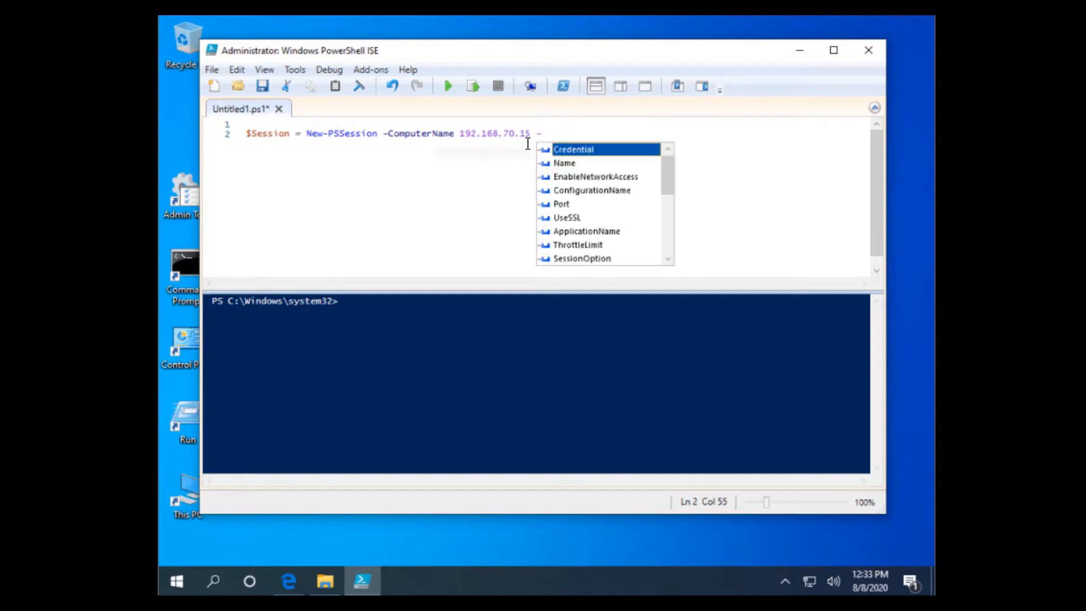
{"action": "type", "text": "Credential ()"}
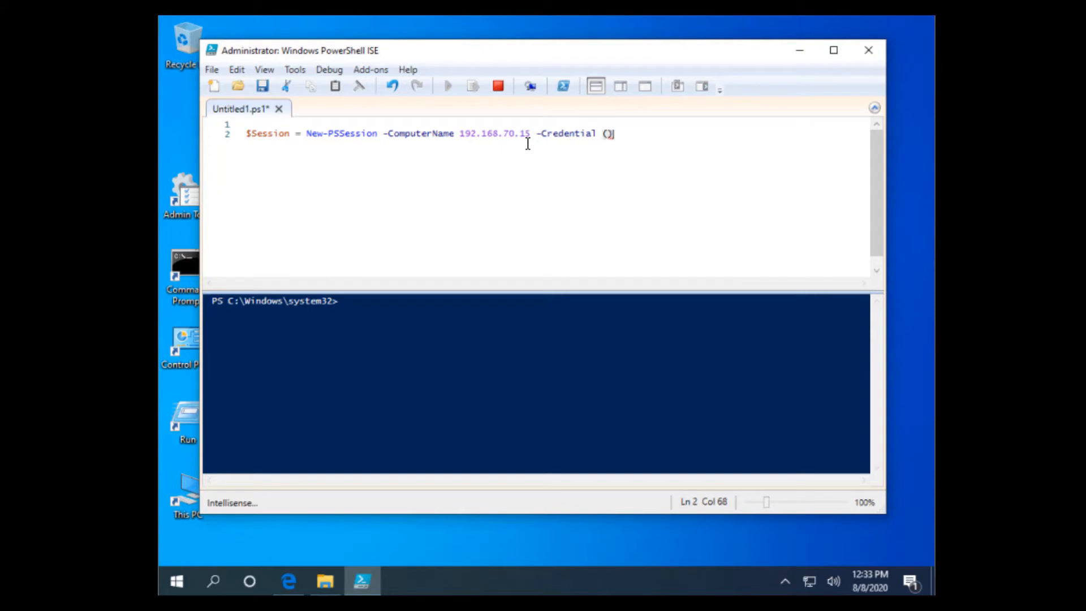
{"action": "key", "text": "Left"}
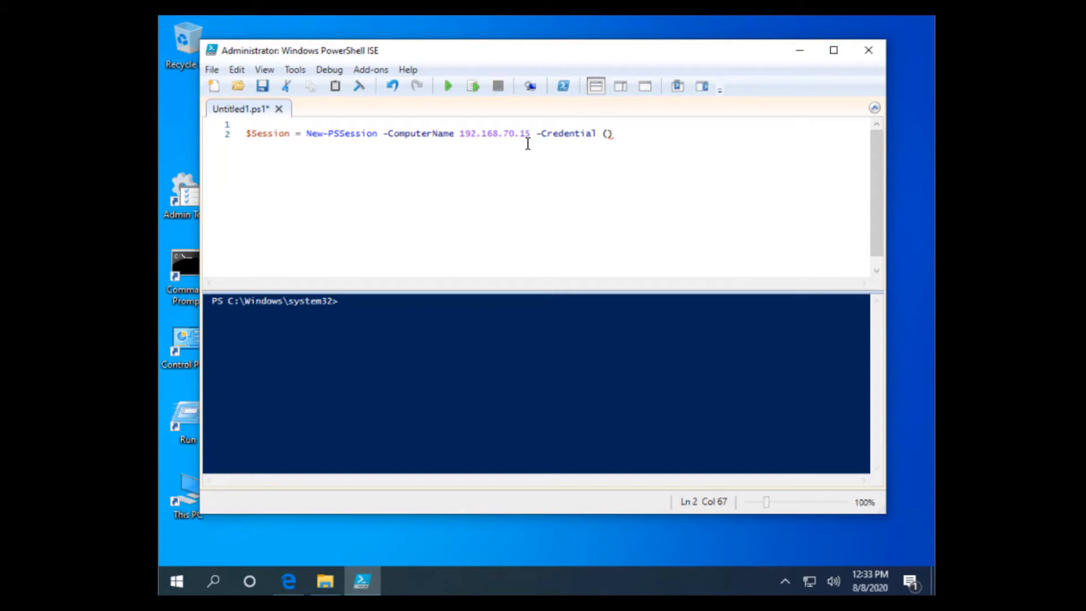
{"action": "type", "text": "Get-C"}
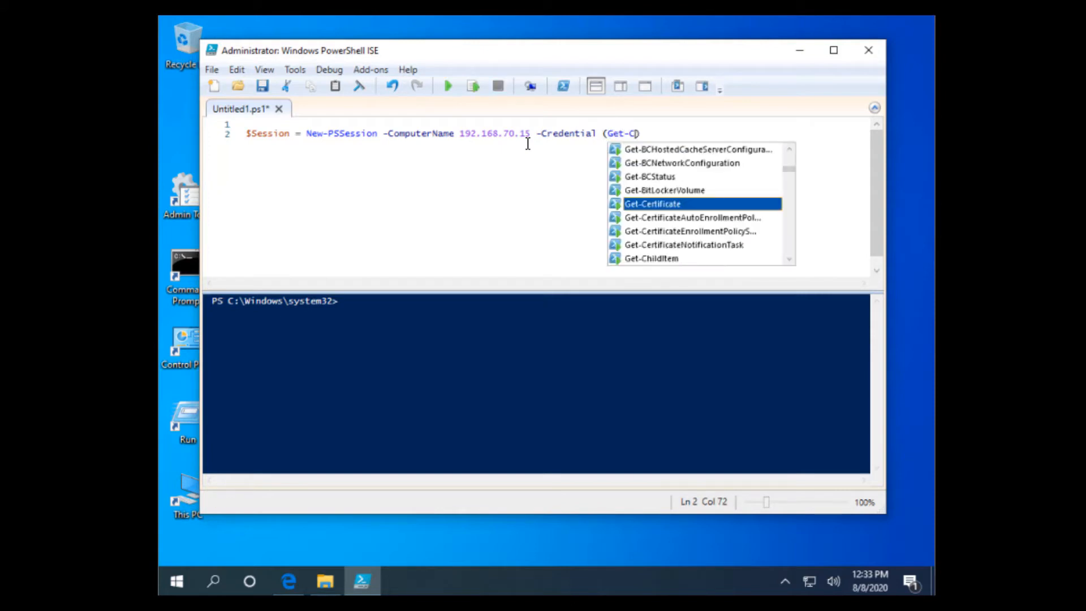
{"action": "type", "text": "re"}
{"action": "key", "text": "Tab"}
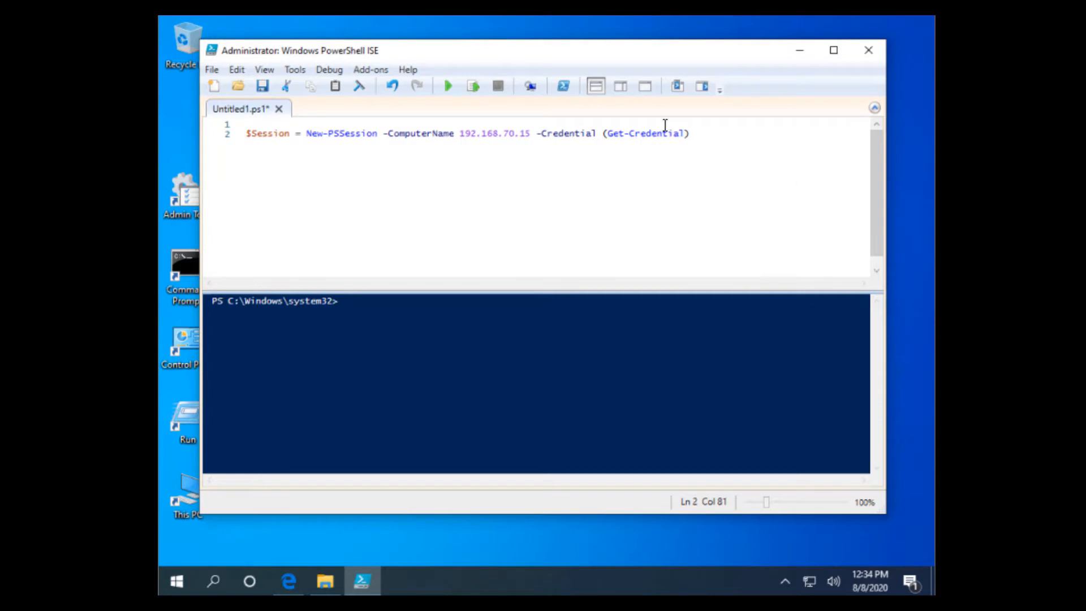
{"action": "left_click", "coordinate": [733, 139]}
{"action": "key", "text": "Return"}
Run the script and sign in to the credential prompt as administrator with the account password
{"action": "left_click", "coordinate": [448, 88]}
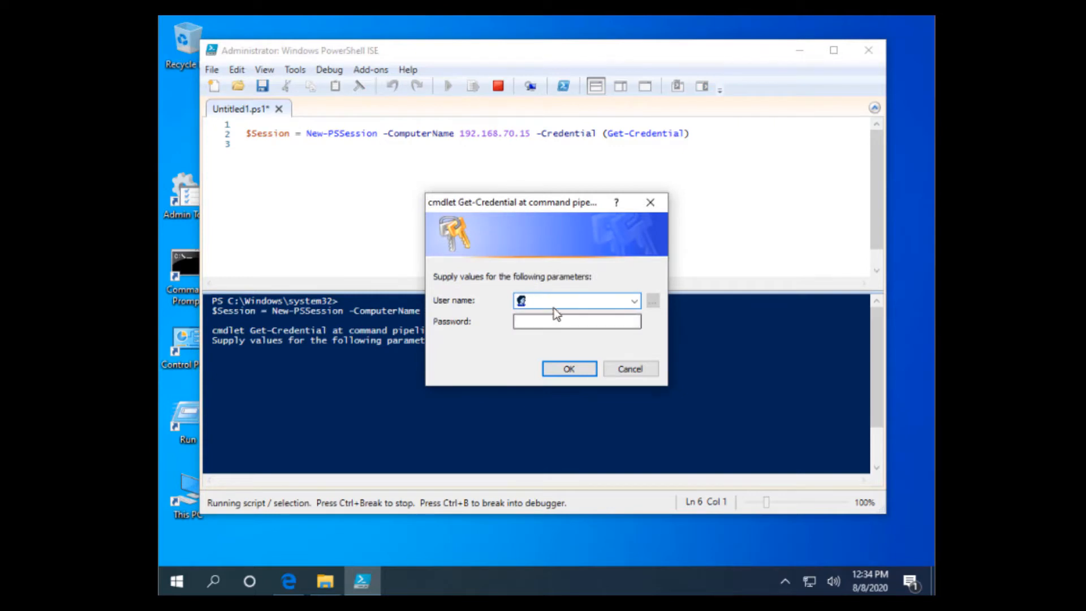
{"action": "left_click_drag", "start_coordinate": [524, 204], "coordinate": [414, 177]}
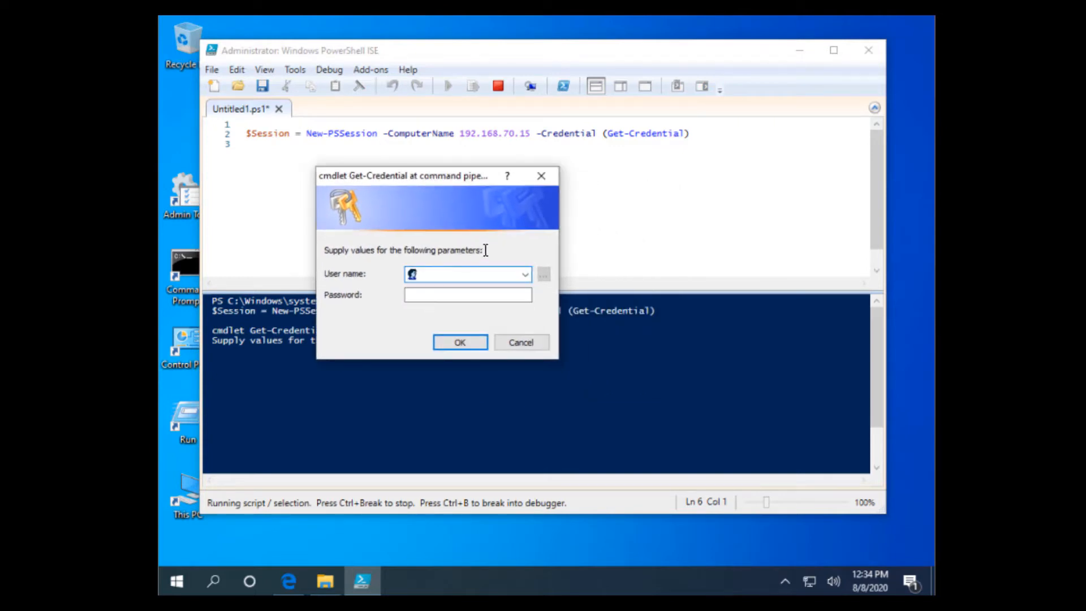
{"action": "type", "text": "administrator"}
{"action": "left_click", "coordinate": [480, 296]}
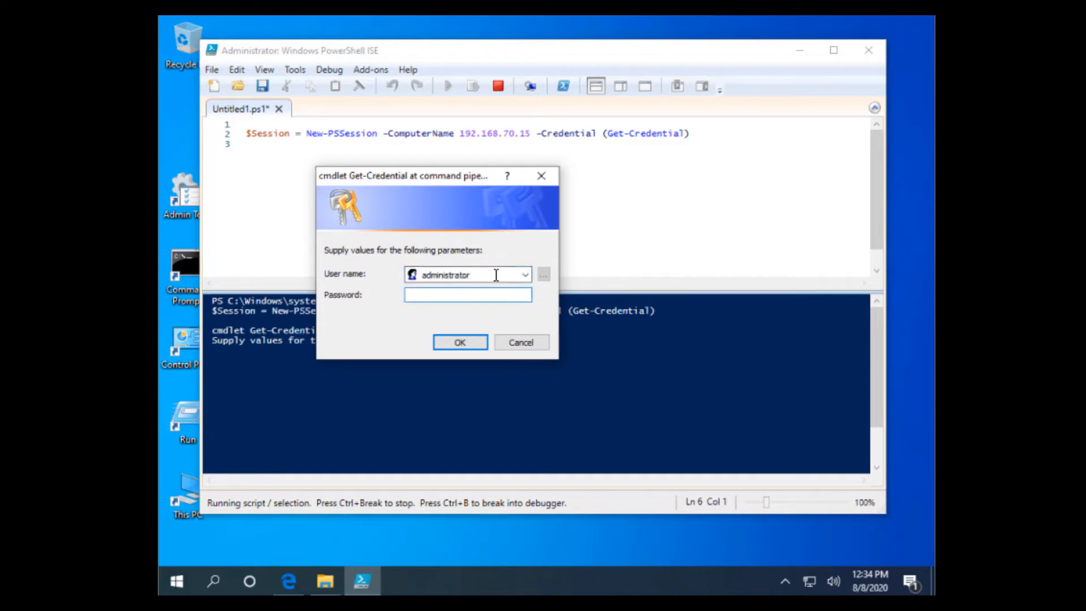
{"action": "type", "text": "•••••••••"}
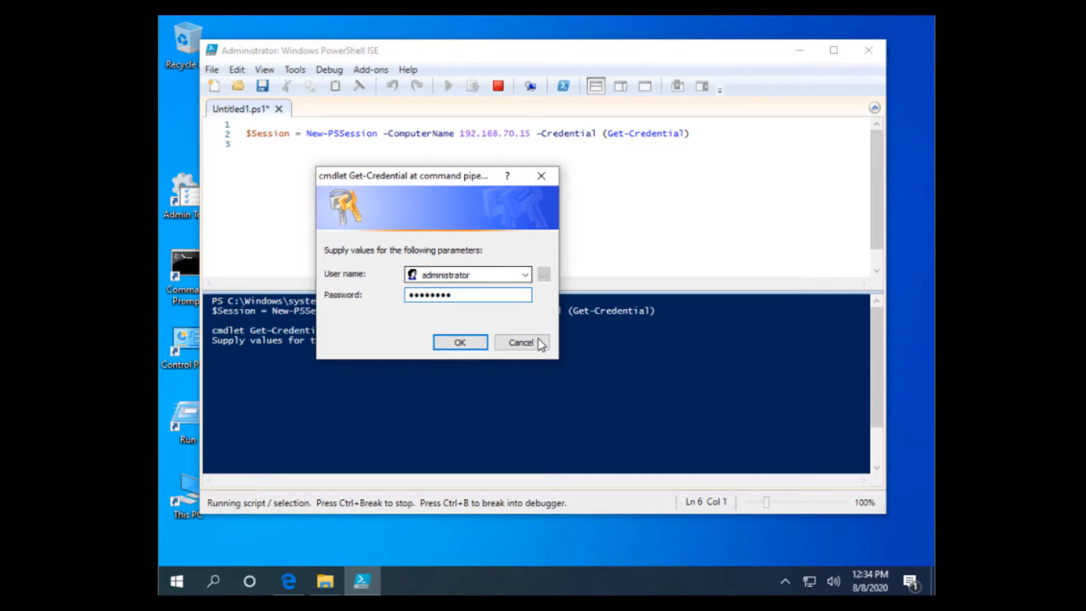
{"action": "left_click", "coordinate": [473, 344]}
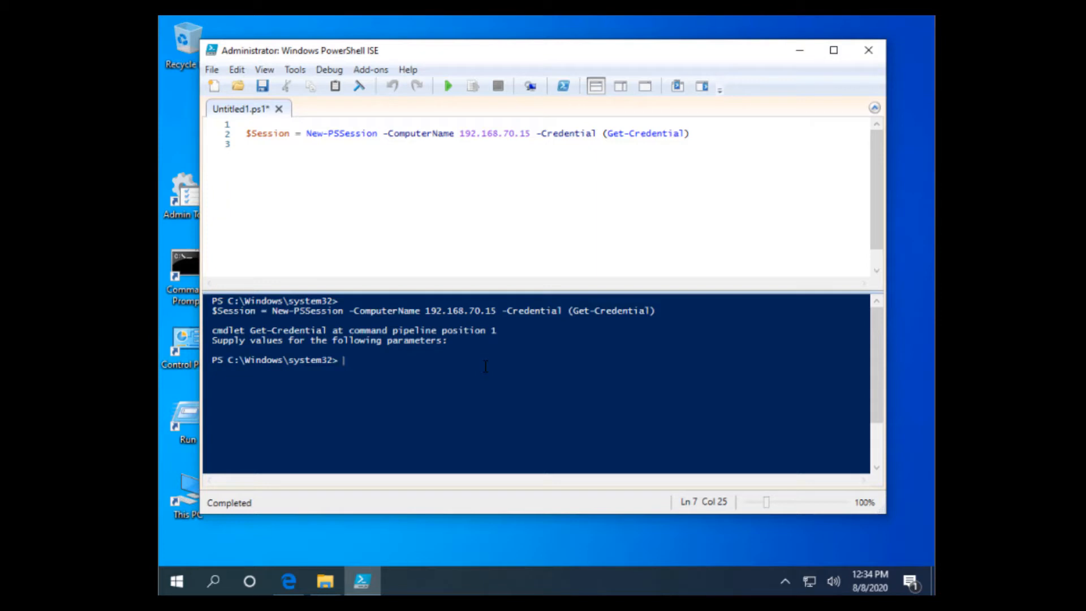
In the console, go to the root of C: and list its contents
{"action": "type", "text": "cd\\"}
{"action": "key", "text": "Return"}
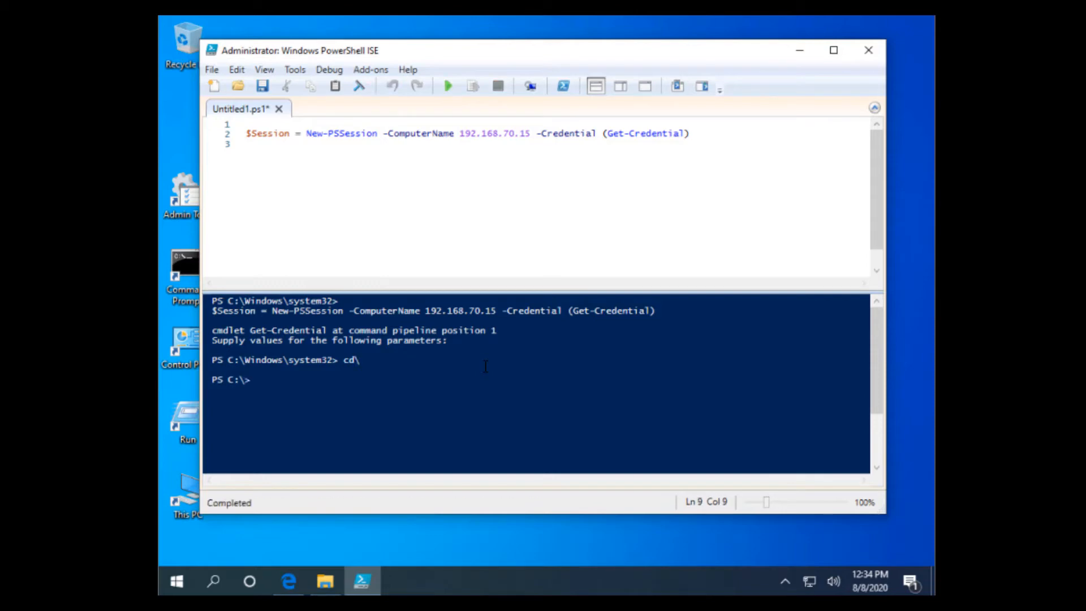
{"action": "type", "text": "dir"}
{"action": "key", "text": "Return"}
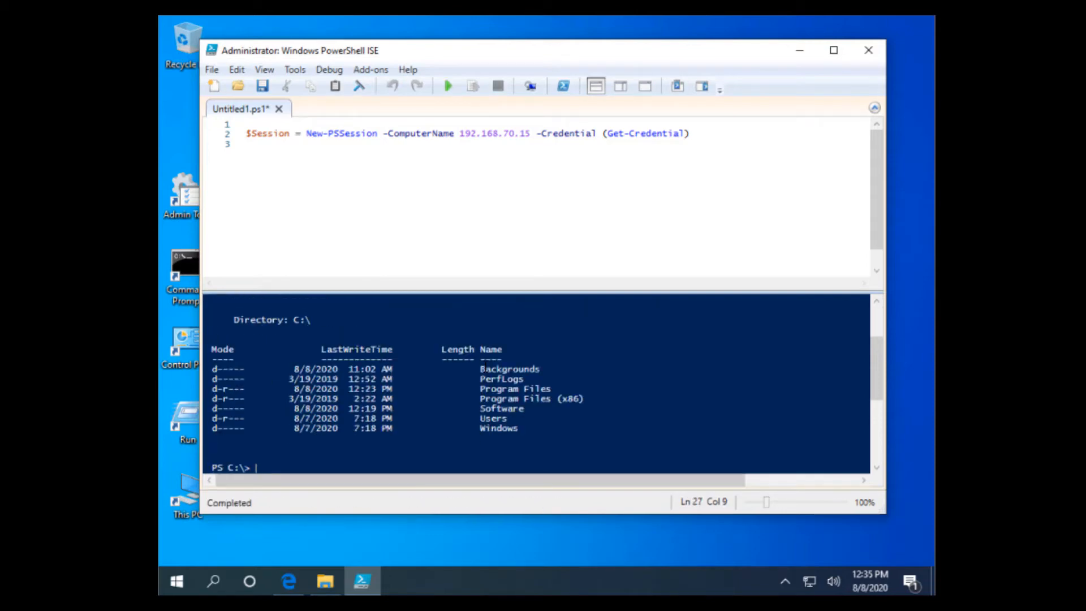
Change into C:\Software and list the PowerShell 7.0.3 and Windows Admin Center installers
{"action": "left_click", "coordinate": [527, 457]}
{"action": "type", "text": "cd Sof"}
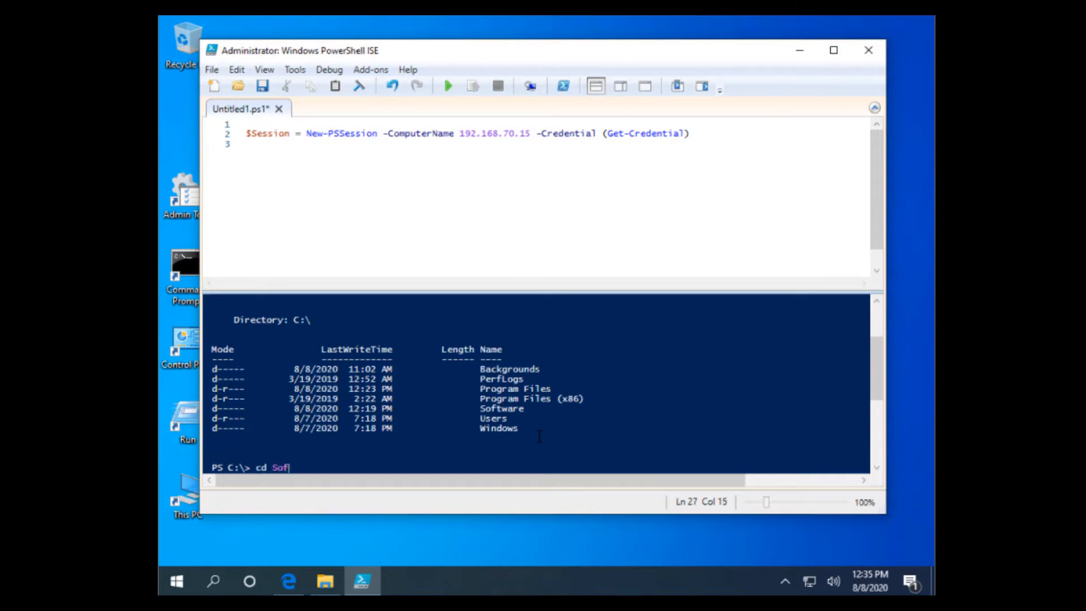
{"action": "type", "text": "tware"}
{"action": "key", "text": "Return"}
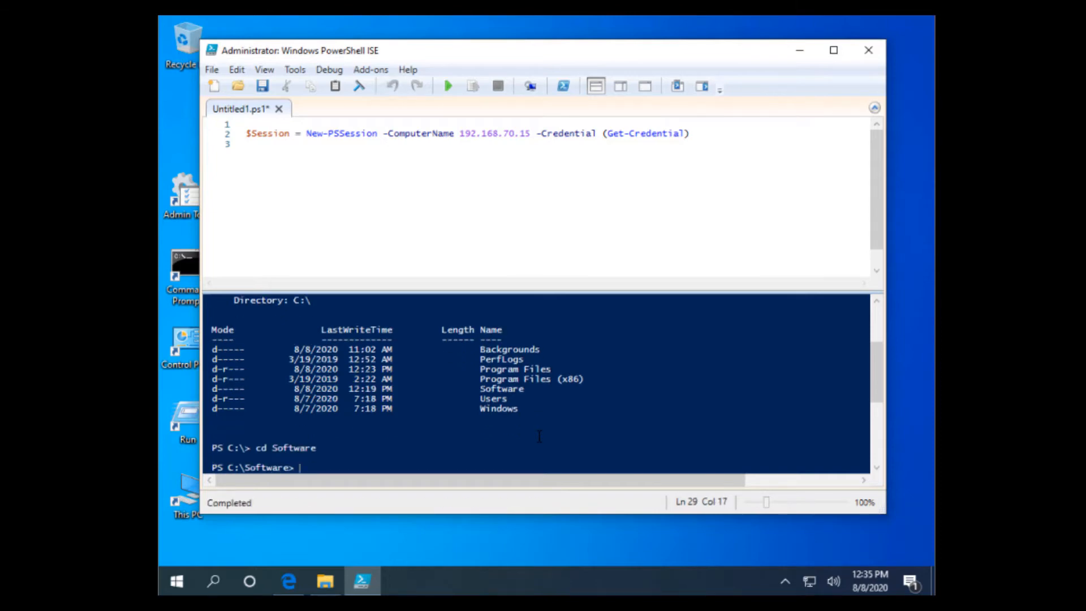
{"action": "type", "text": "dir"}
{"action": "key", "text": "Return"}
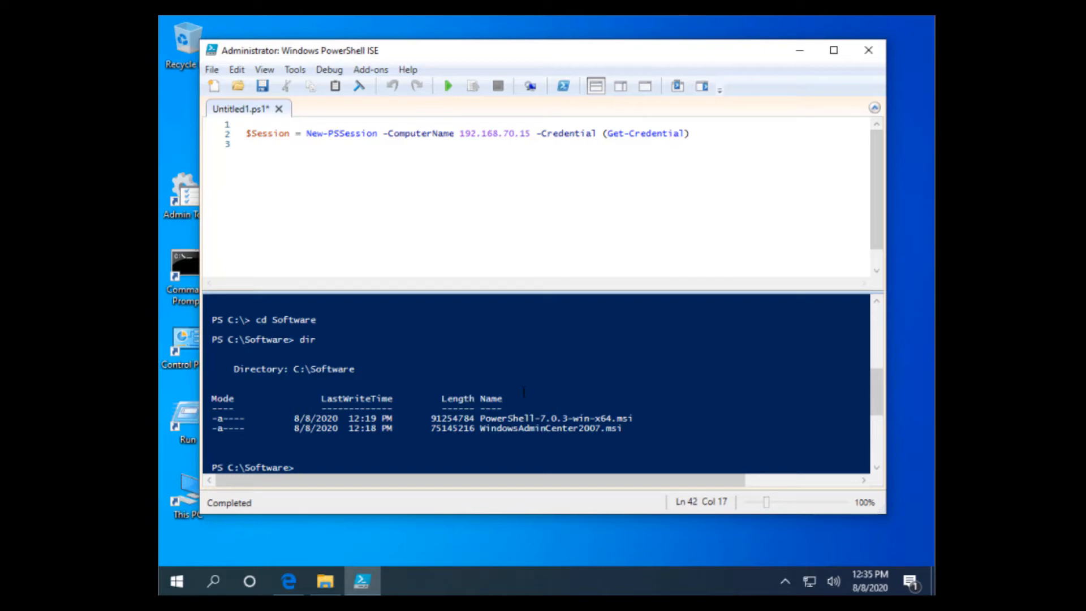
{"action": "scroll", "coordinate": [379, 429], "scroll_direction": "down", "scroll_amount": 2}
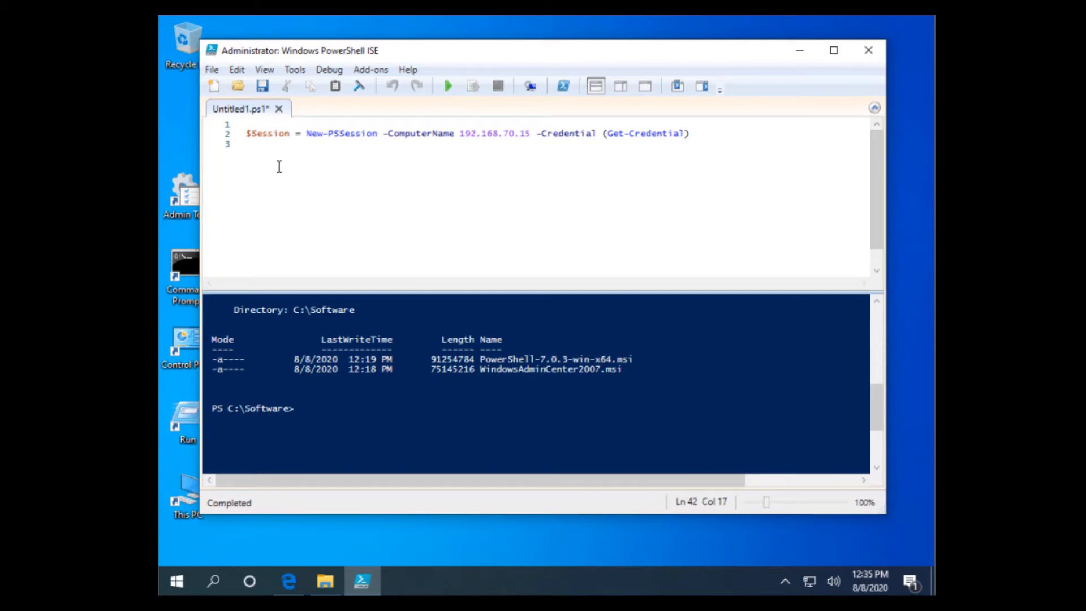
Comment out the New-PSSession line 2 with a #
{"action": "left_click", "coordinate": [491, 154]}
{"action": "left_click", "coordinate": [248, 135]}
{"action": "type", "text": "#"}
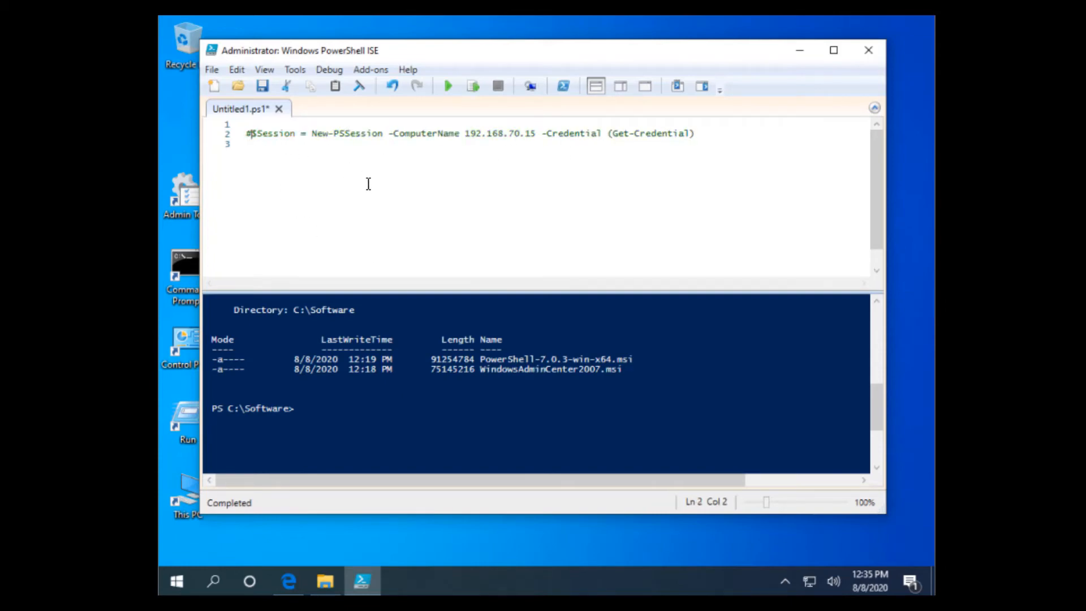
On a new line, write Copy-Item C:\Software\PowerShell* using tab completion
{"action": "left_click", "coordinate": [703, 135]}
{"action": "key", "text": "Return"}
{"action": "key", "text": "Return"}
{"action": "type", "text": "qopy-It"}
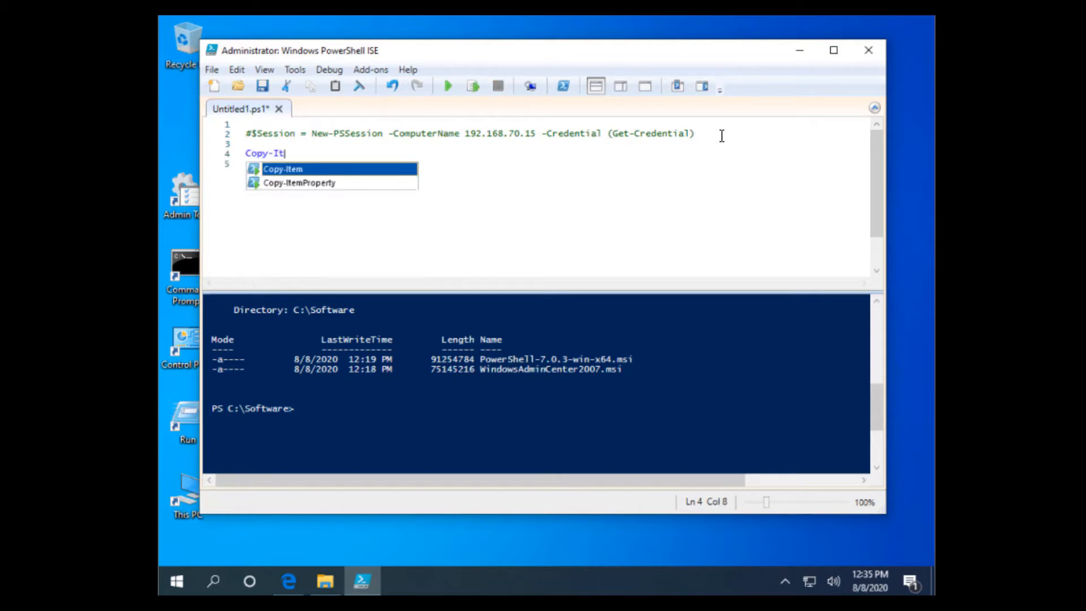
{"action": "key", "text": "Tab"}
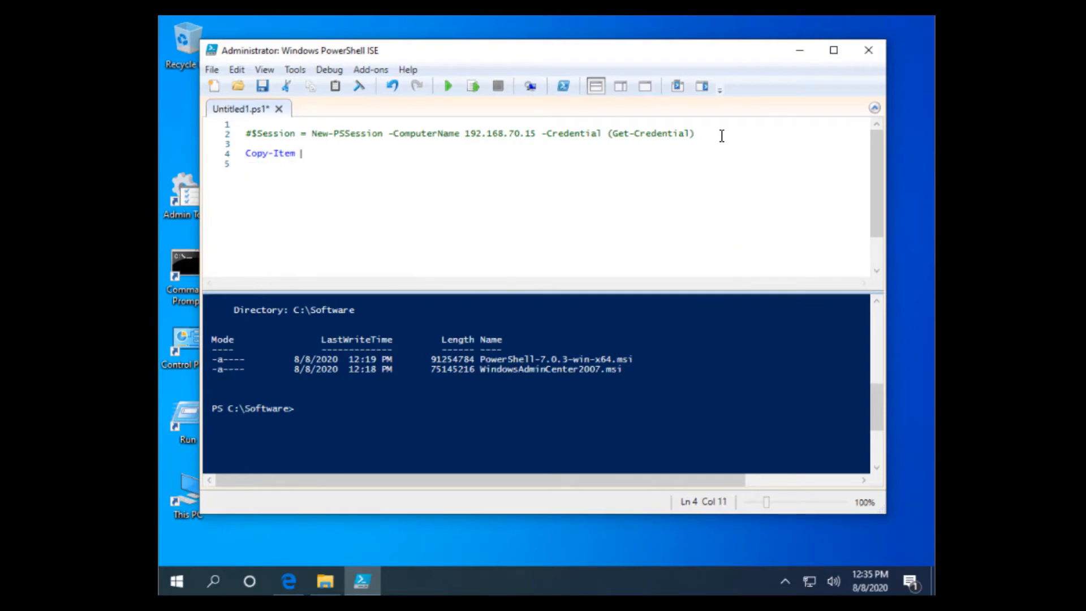
{"action": "type", "text": "C"}
{"action": "type", "text": ":\\Softw"}
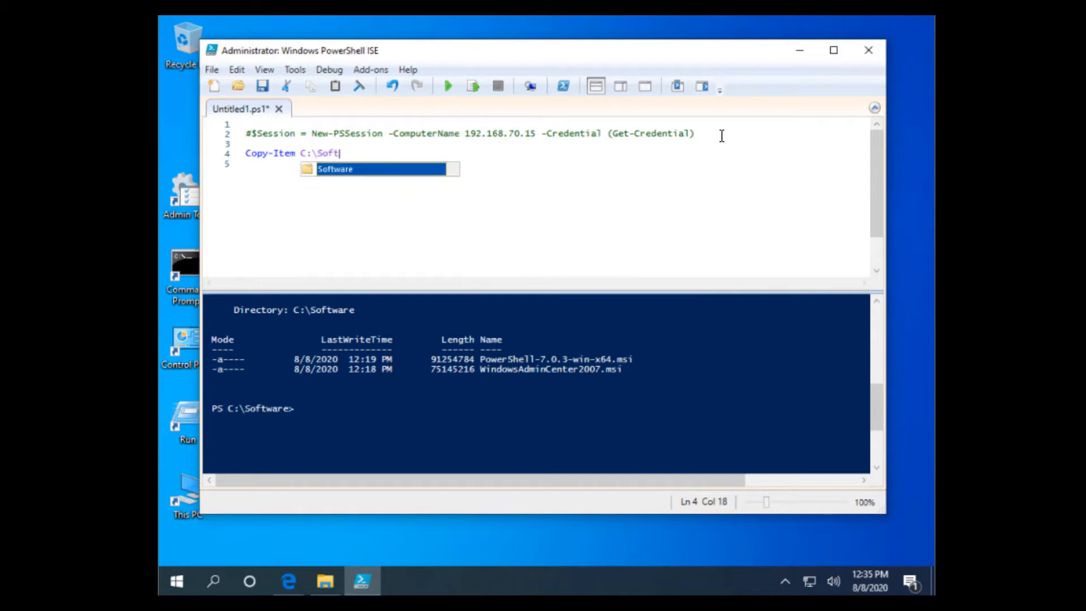
{"action": "key", "text": "Tab"}
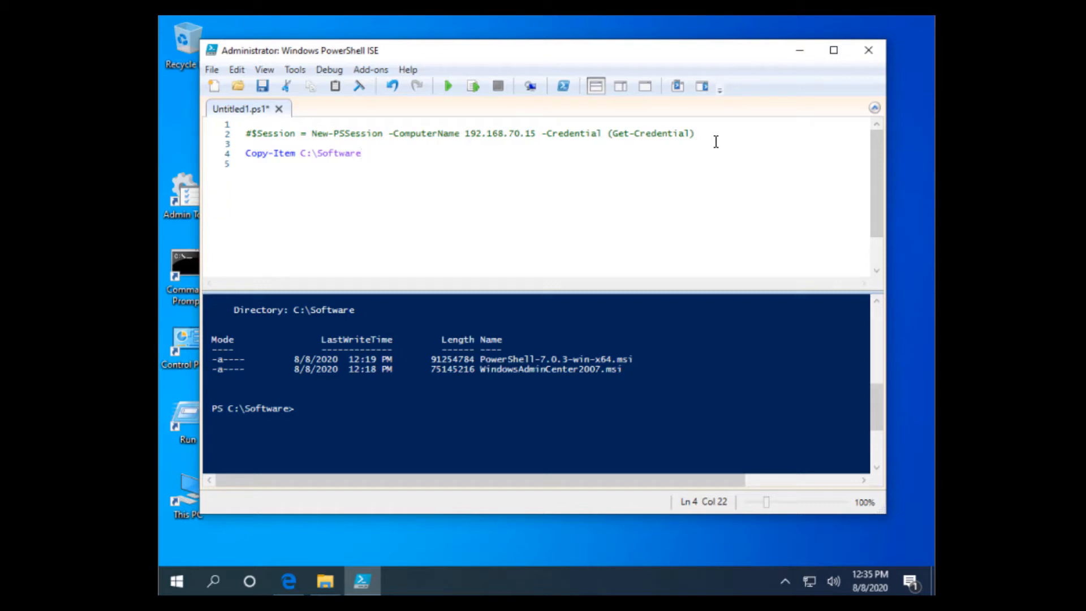
{"action": "type", "text": "\\"}
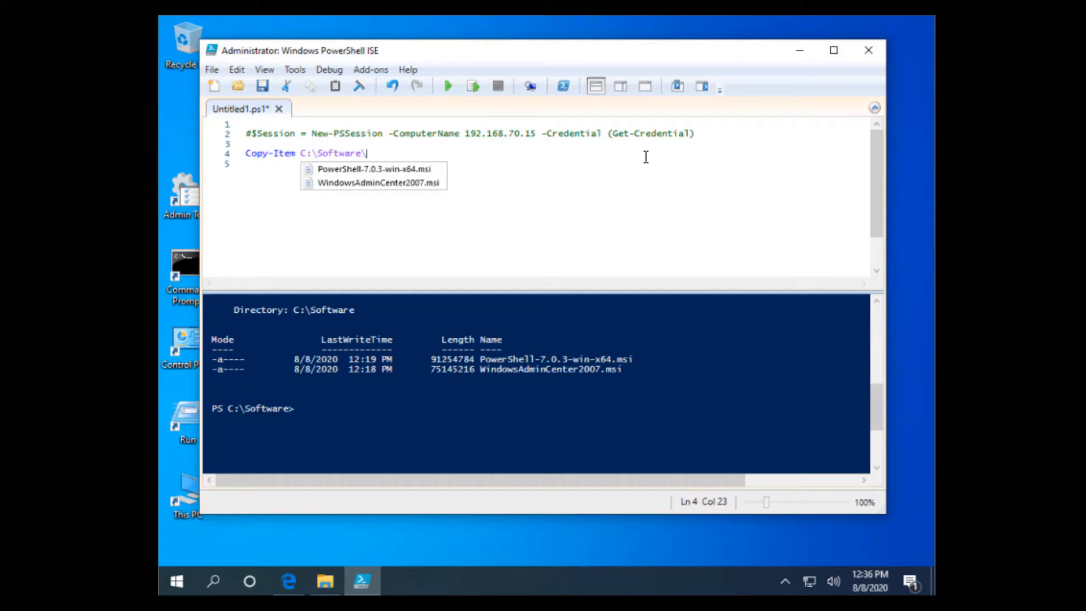
{"action": "type", "text": "Power"}
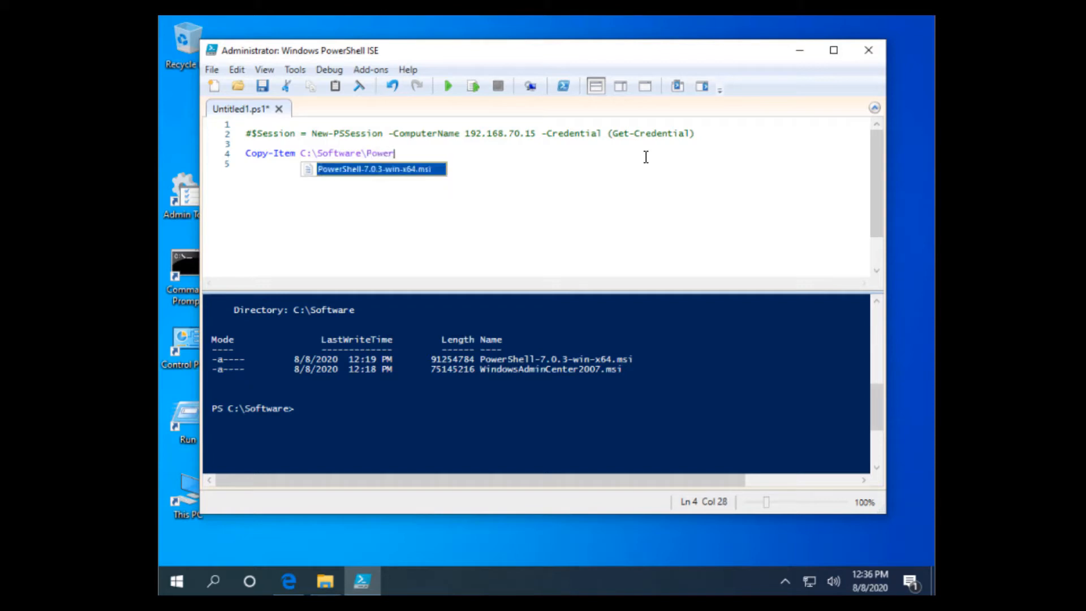
{"action": "type", "text": "Shell*"}
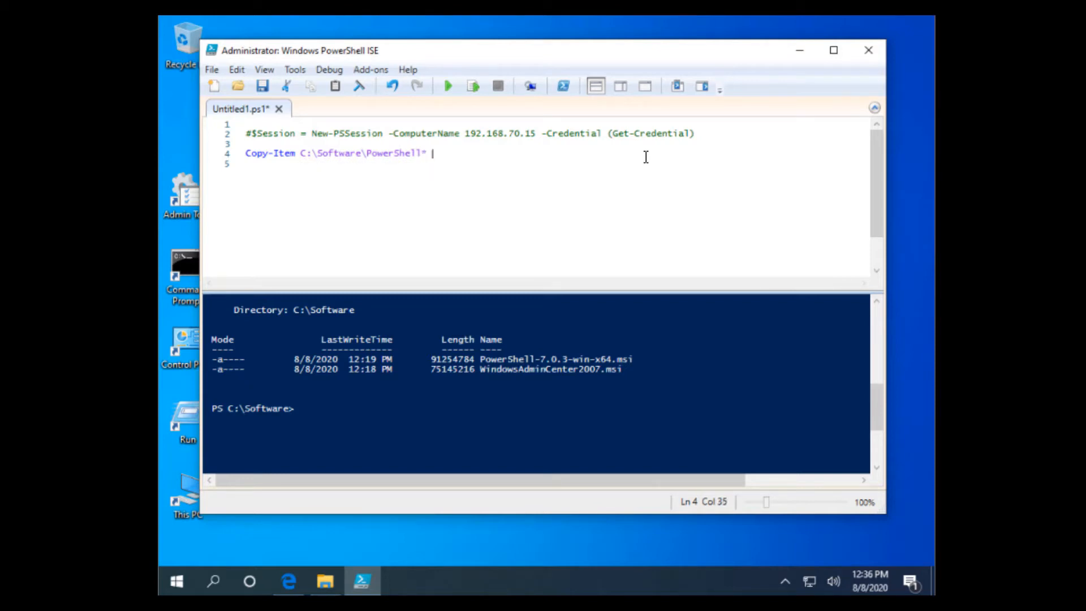
Extend the Copy-Item line with destination c:\ and -ToSession $Session
{"action": "type", "text": "c:\\"}
{"action": "type", "text": "-"}
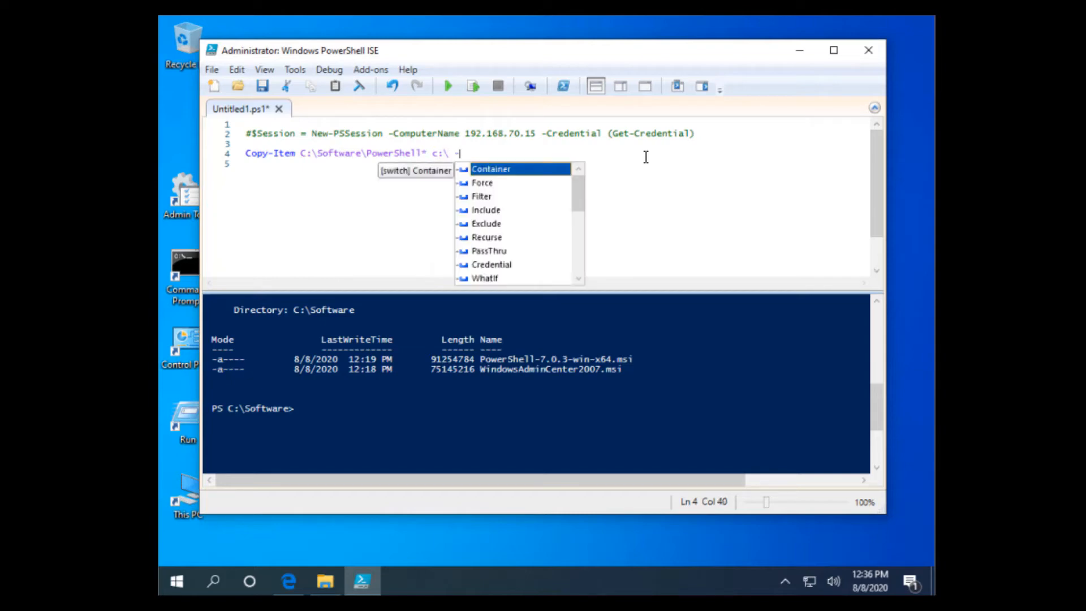
{"action": "type", "text": "To"}
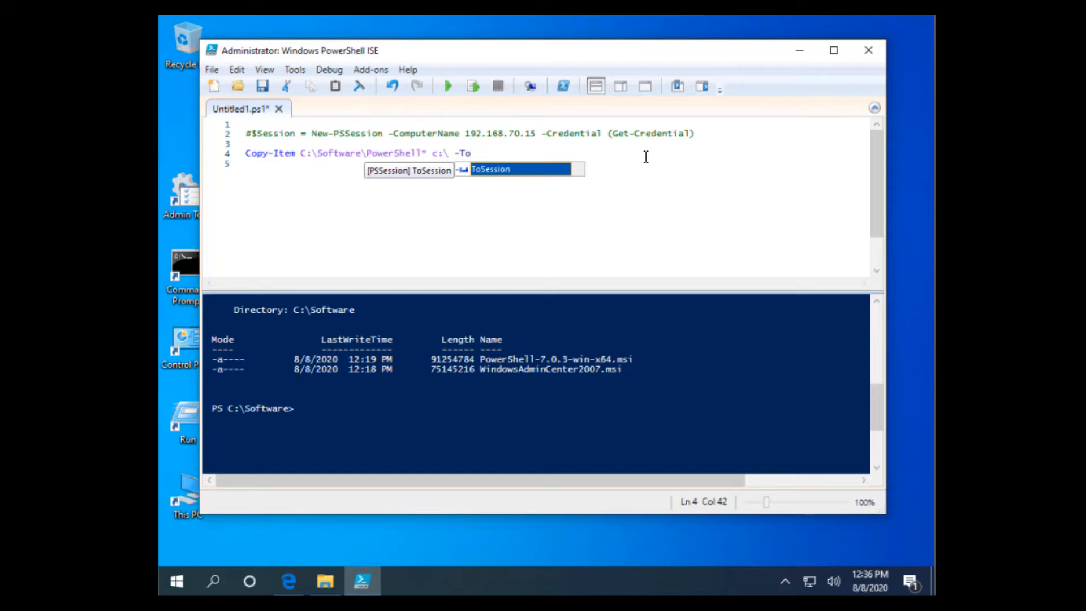
{"action": "key", "text": "Tab"}
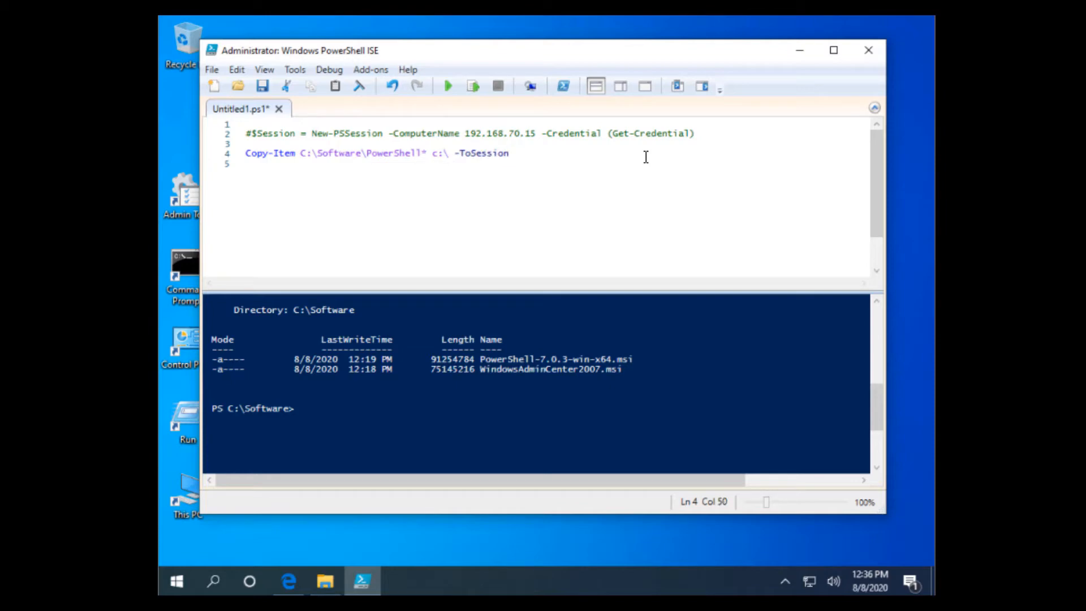
{"action": "type", "text": "$Se"}
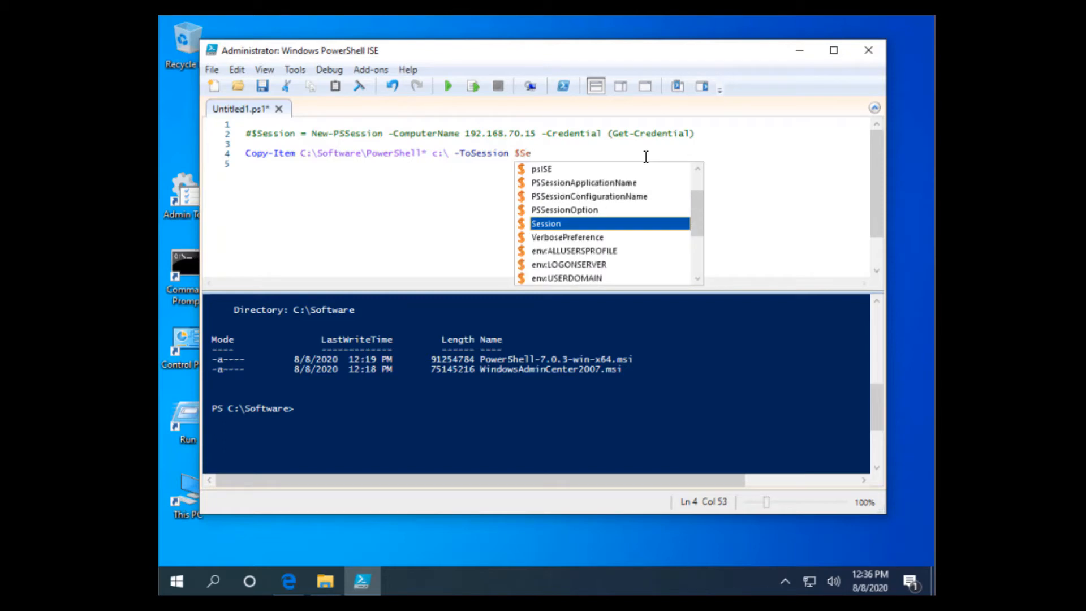
{"action": "key", "text": "Tab"}
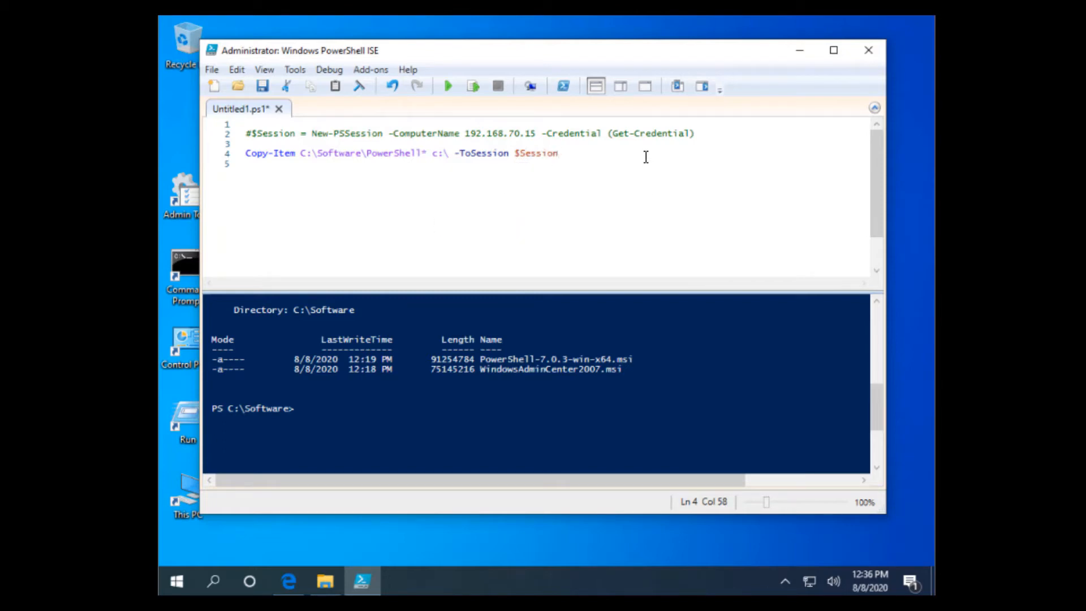
{"action": "key", "text": "Return"}
Run the script to copy the PowerShell installer to the server
{"action": "left_click", "coordinate": [509, 408]}
{"action": "left_click", "coordinate": [591, 164]}
{"action": "left_click", "coordinate": [221, 154]}
{"action": "left_click", "coordinate": [396, 191]}
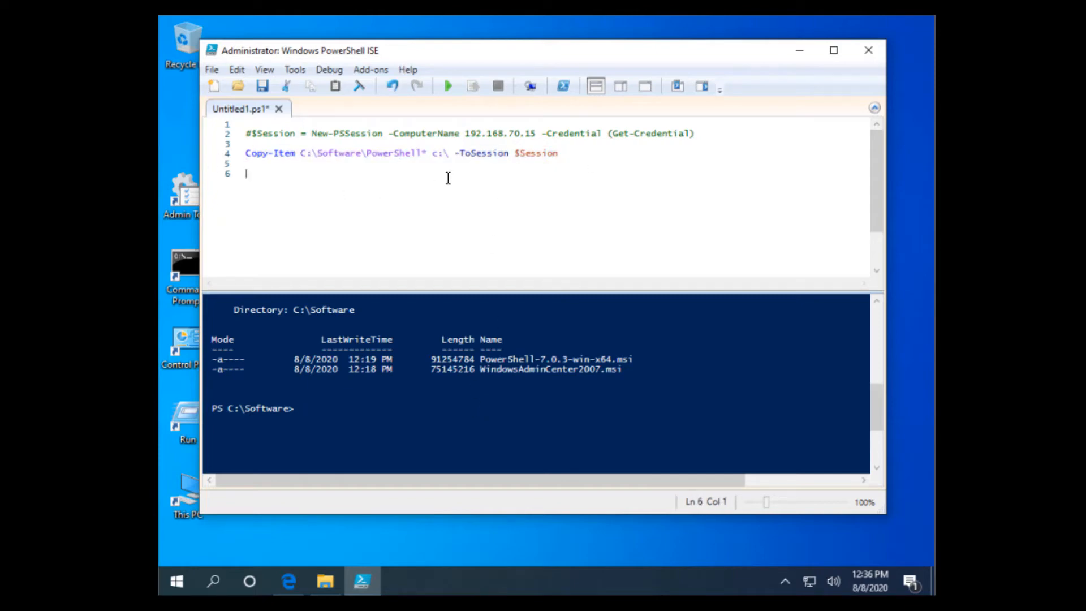
{"action": "left_click", "coordinate": [452, 92]}
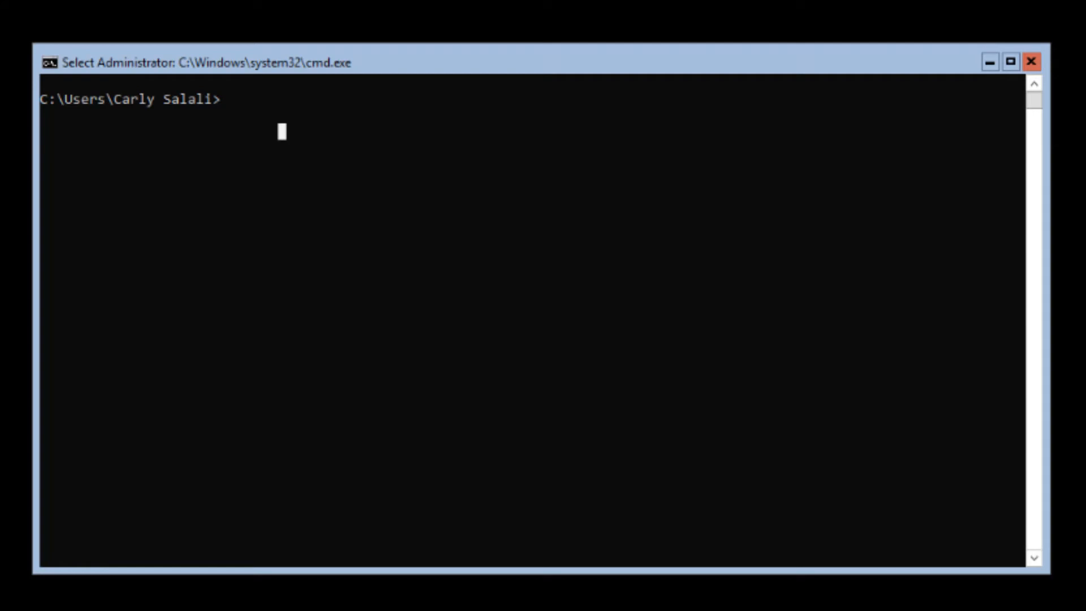
Check the hostname is T-3000-DC1 and list the root of C:
{"action": "type", "text": "hostname"}
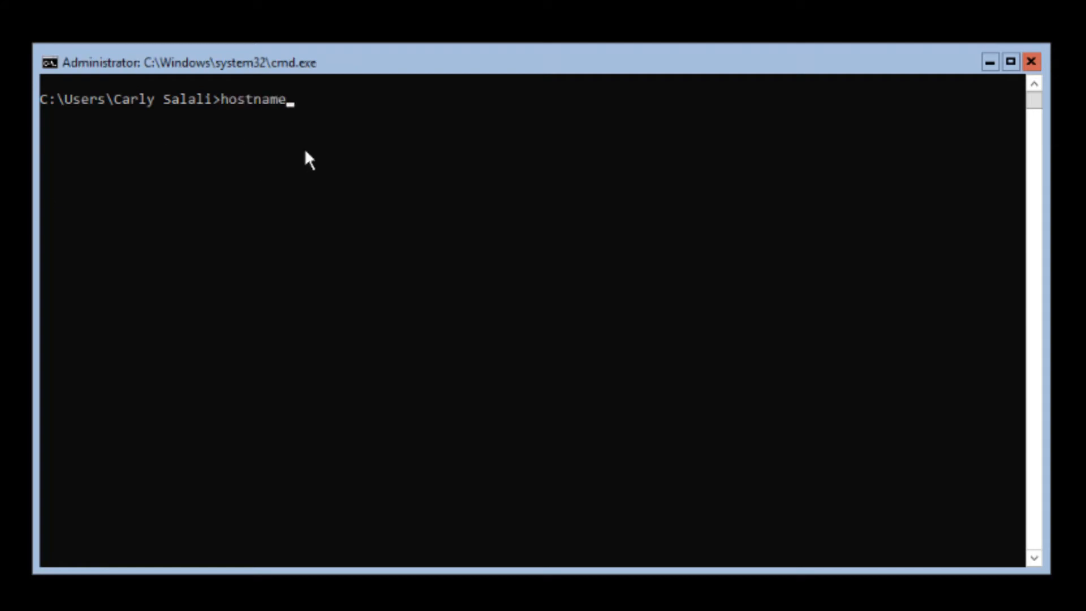
{"action": "key", "text": "Return"}
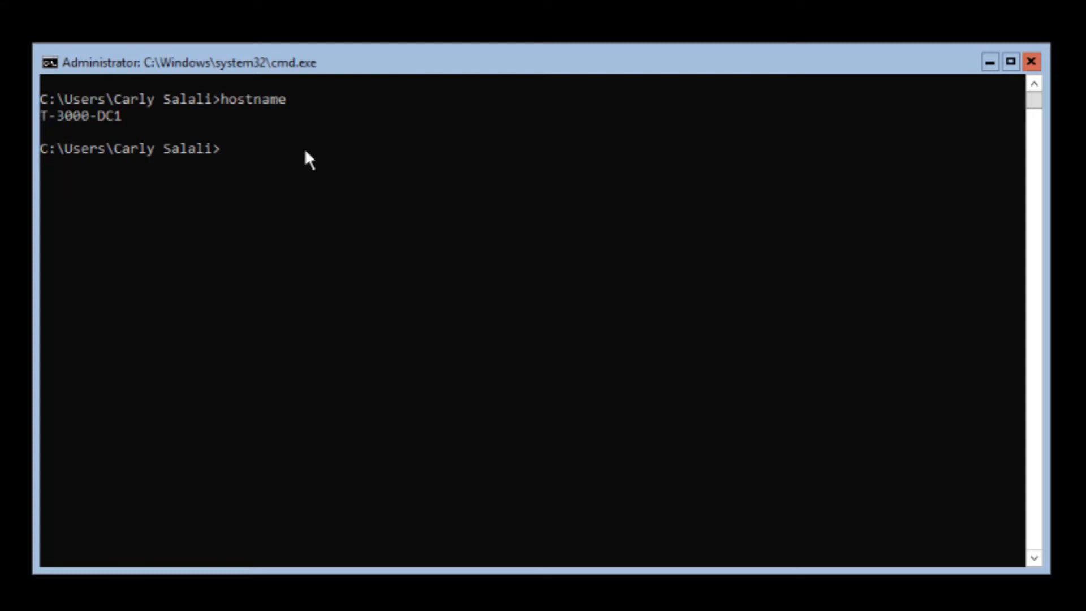
{"action": "type", "text": "cd \\"}
{"action": "key", "text": "Return"}
{"action": "type", "text": "dir"}
{"action": "key", "text": "Return"}
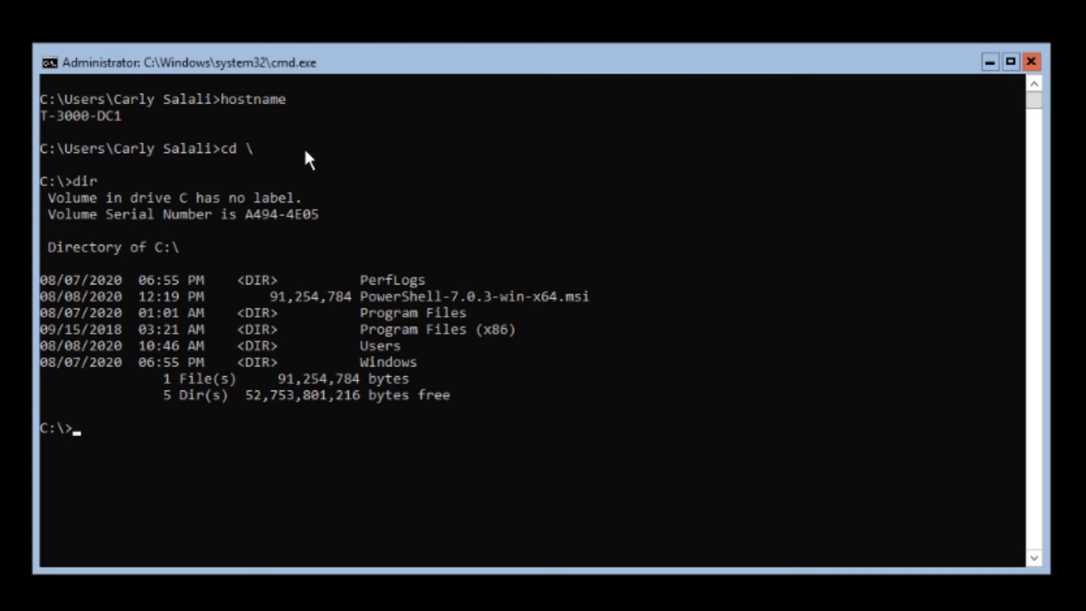
Launch PowerShell-7.0.3-win-x64.msi from the command line
{"action": "type", "text": "PowerShell"}
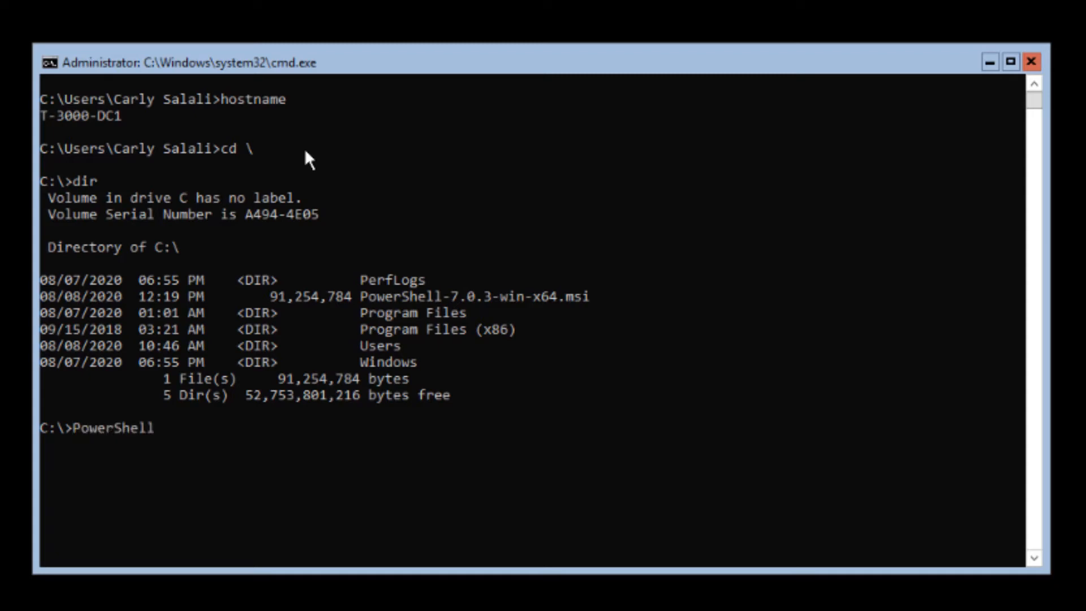
{"action": "type", "text": "-7.0.3-win-x64.msu"}
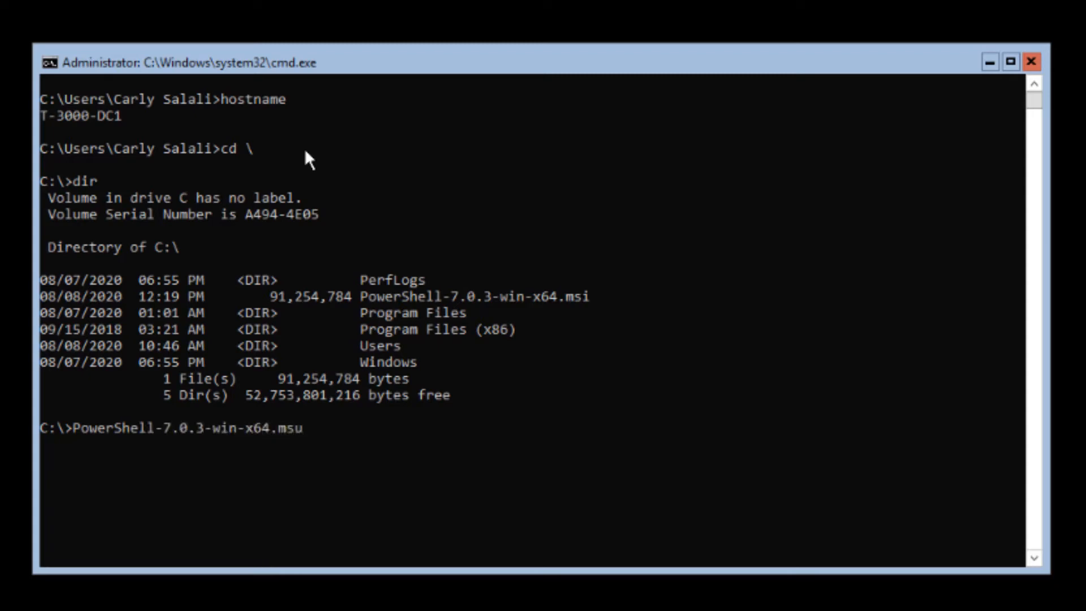
{"action": "key", "text": "BackSpace"}
{"action": "type", "text": "i"}
{"action": "key", "text": "Return"}
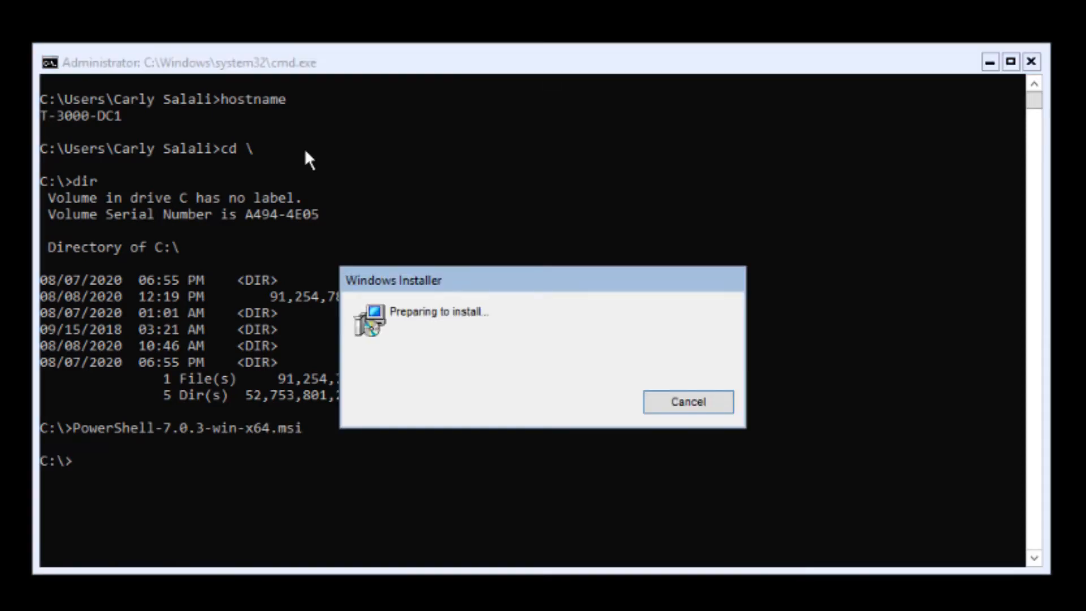
Run PowerShell 7-x64 Setup with the default folder and optional actions through to Finish
{"action": "left_click_drag", "start_coordinate": [610, 166], "coordinate": [554, 140]}
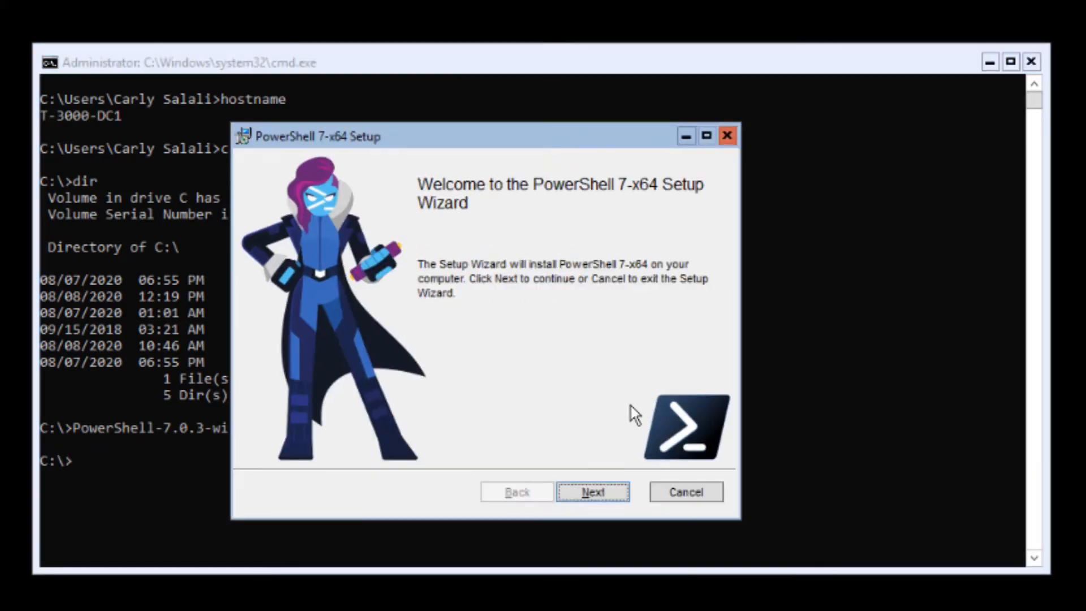
{"action": "left_click", "coordinate": [601, 497]}
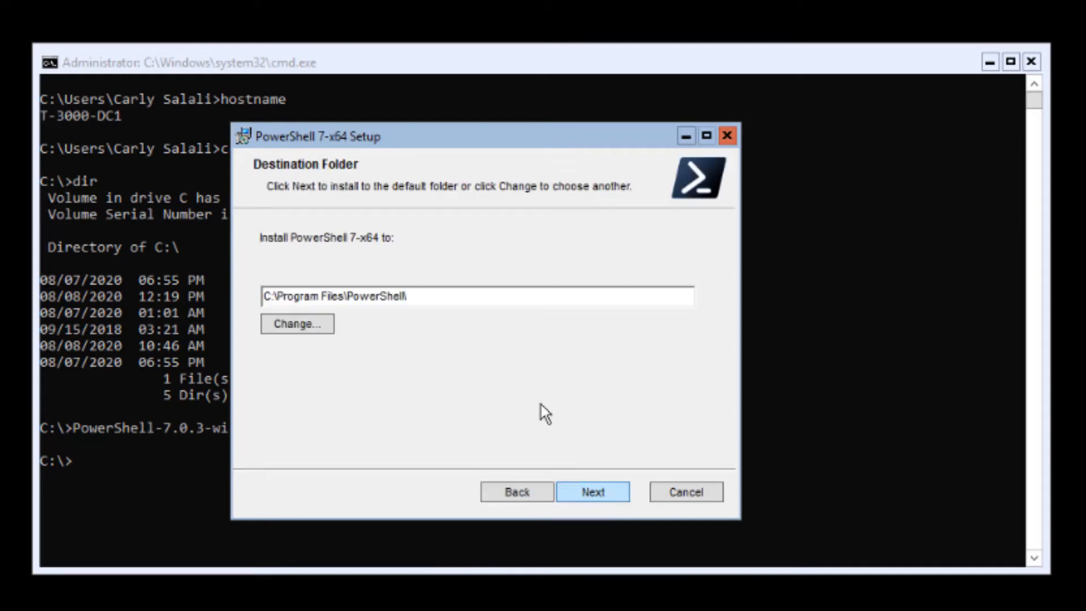
{"action": "left_click", "coordinate": [612, 497]}
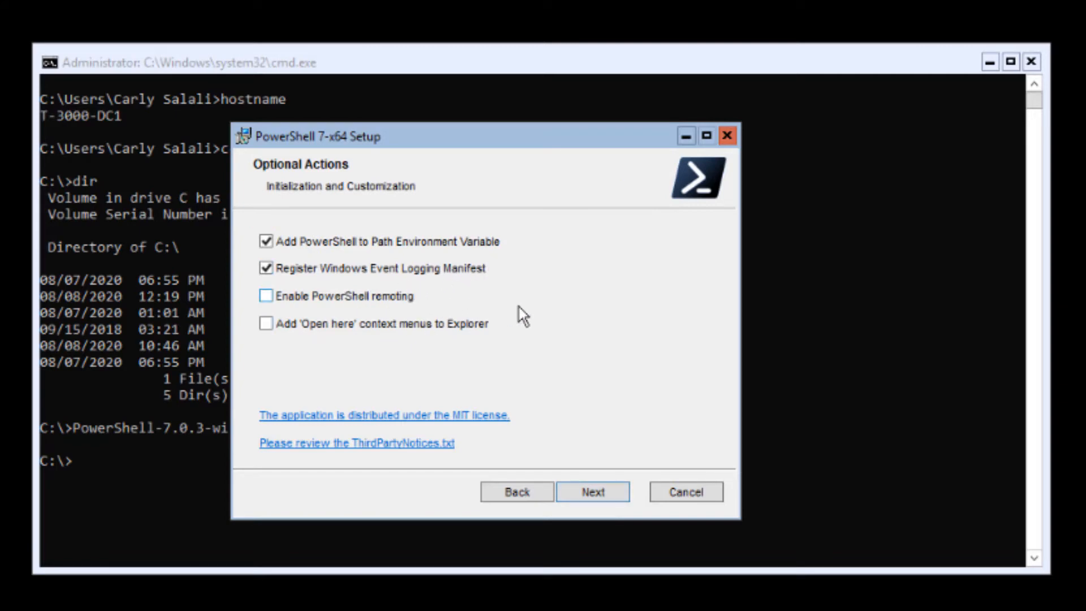
{"action": "left_click", "coordinate": [613, 496]}
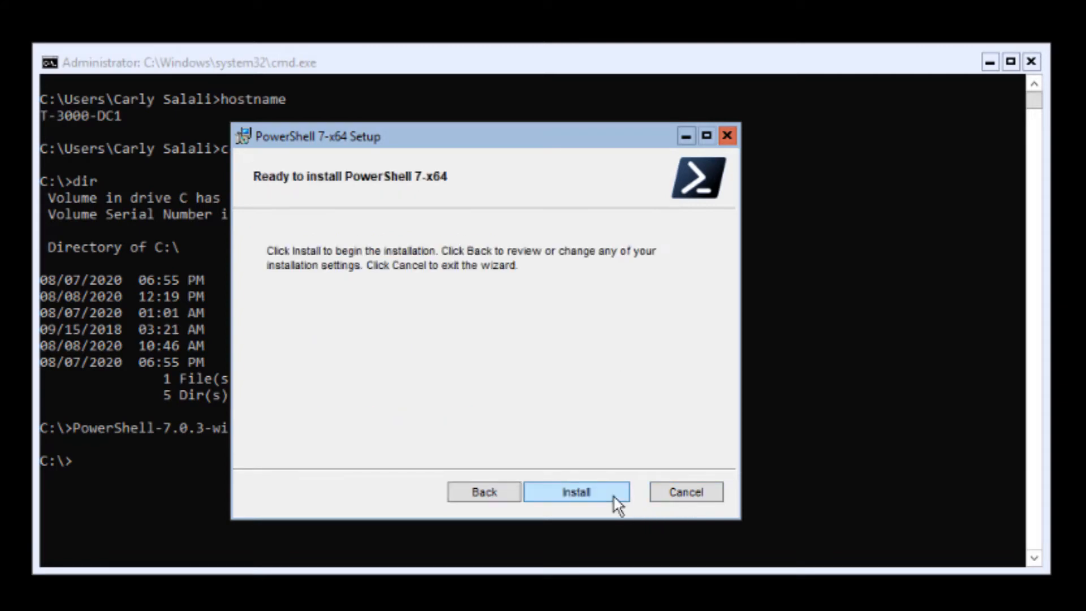
{"action": "left_click", "coordinate": [613, 497]}
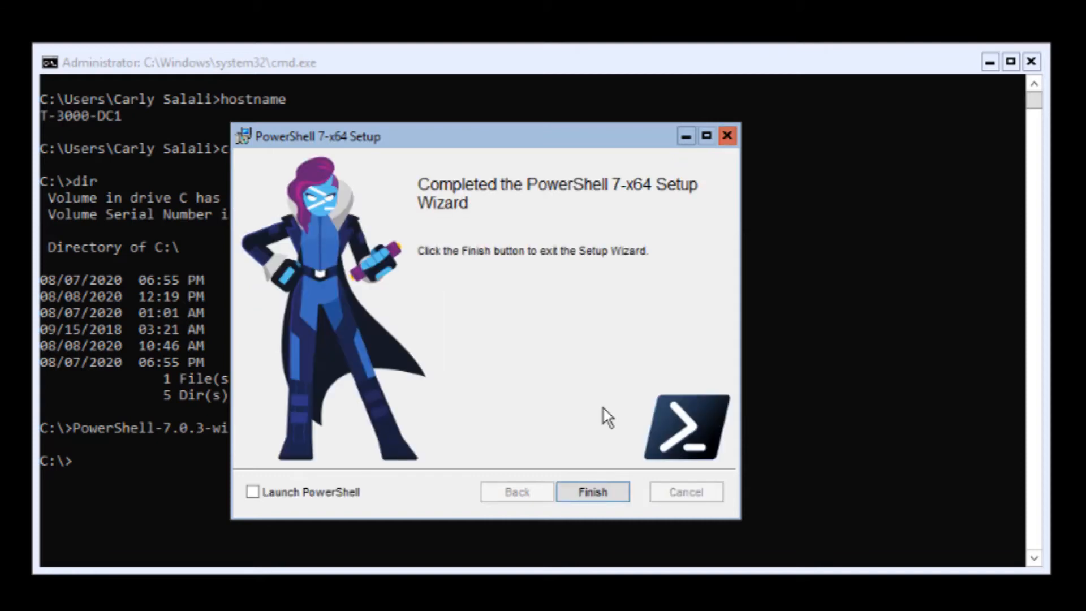
{"action": "left_click", "coordinate": [602, 493]}
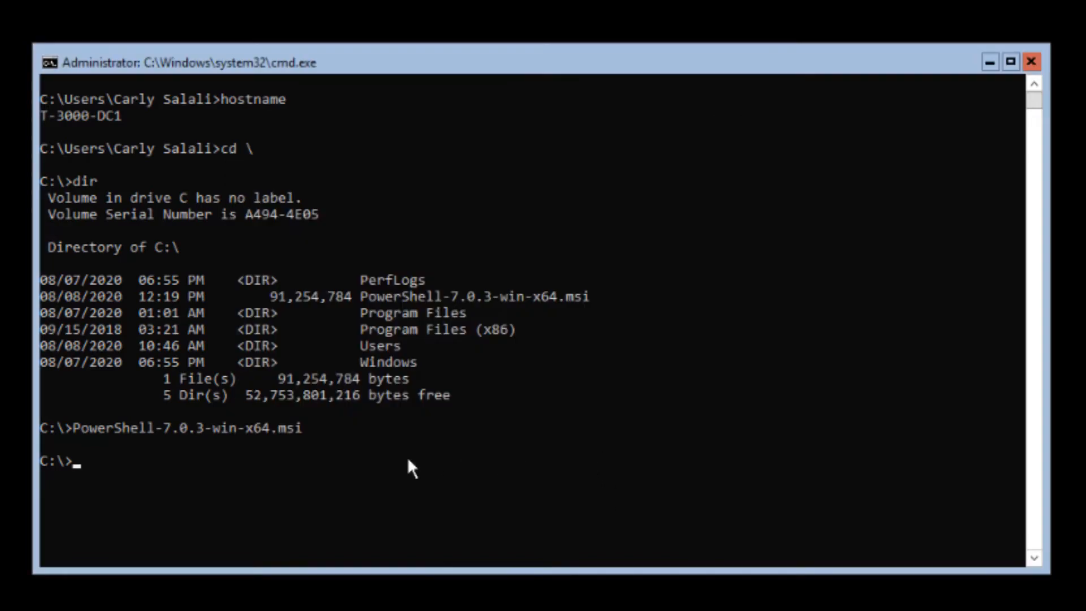
In Windows Admin Center, choose to add a server and enter T-3000-DC1 as its name
{"action": "left_click", "coordinate": [391, 458]}
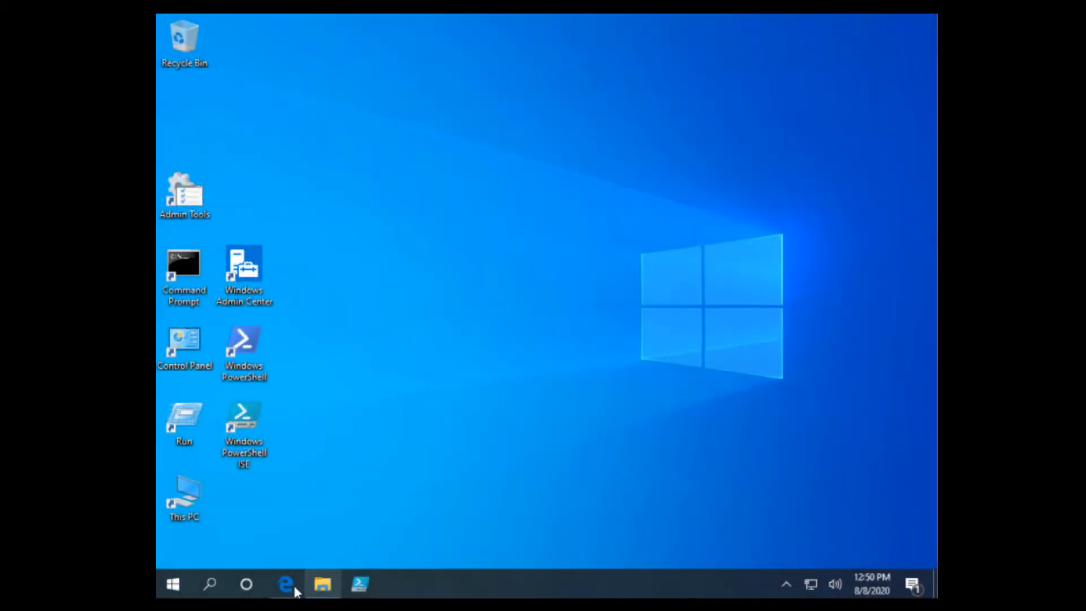
{"action": "left_click", "coordinate": [286, 583]}
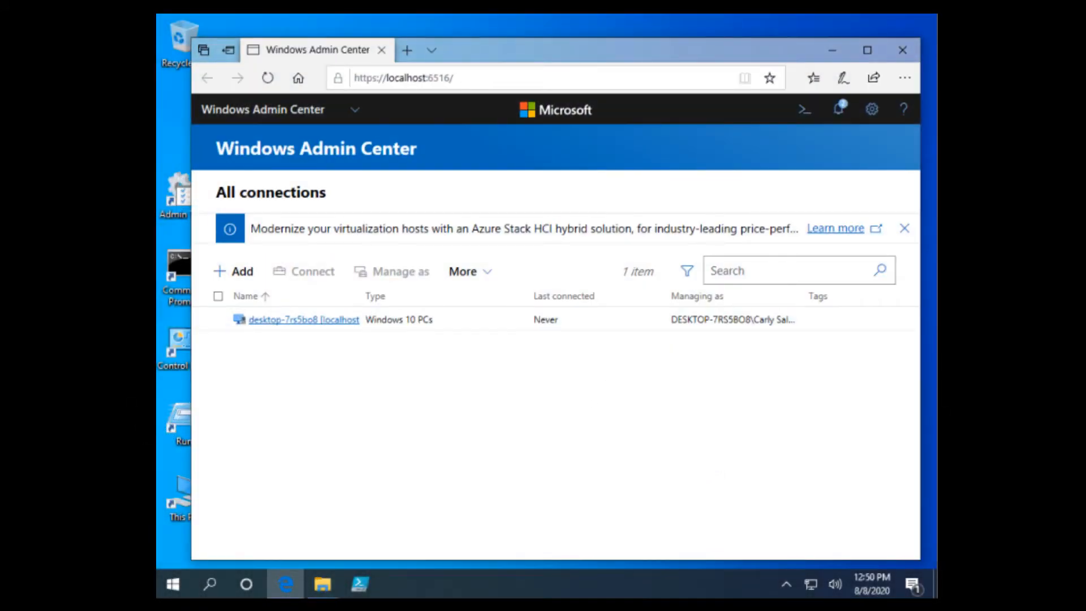
{"action": "left_click", "coordinate": [243, 274]}
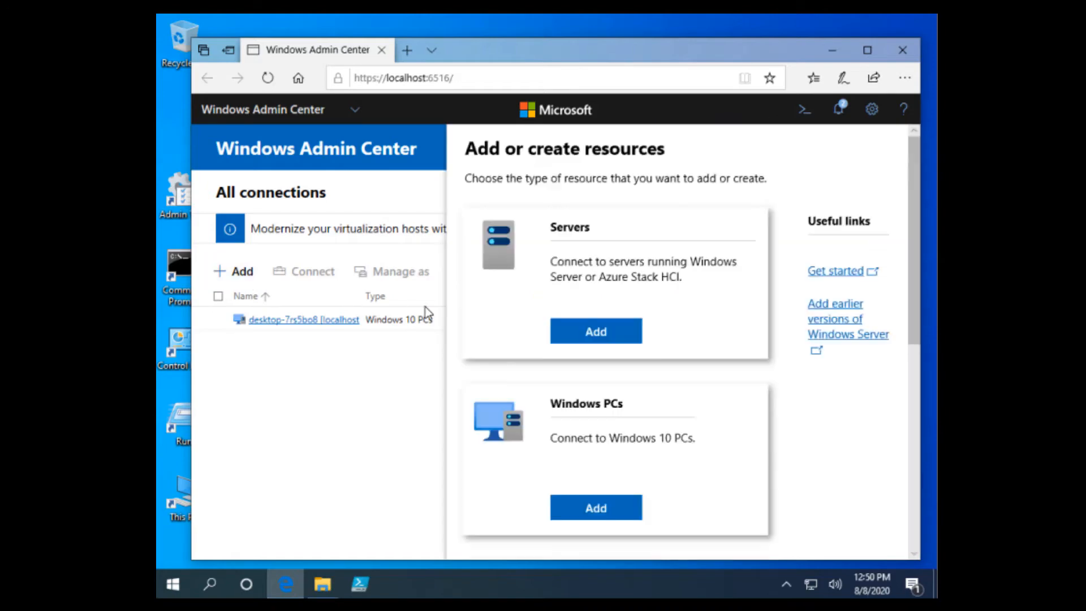
{"action": "left_click", "coordinate": [614, 338]}
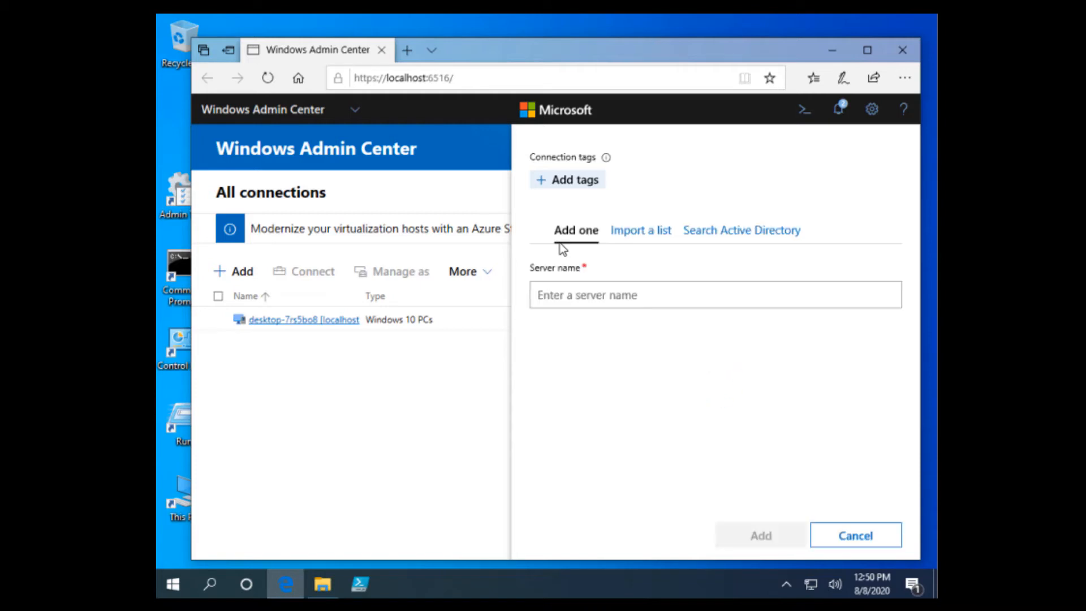
{"action": "left_click", "coordinate": [610, 302]}
{"action": "type", "text": "T"}
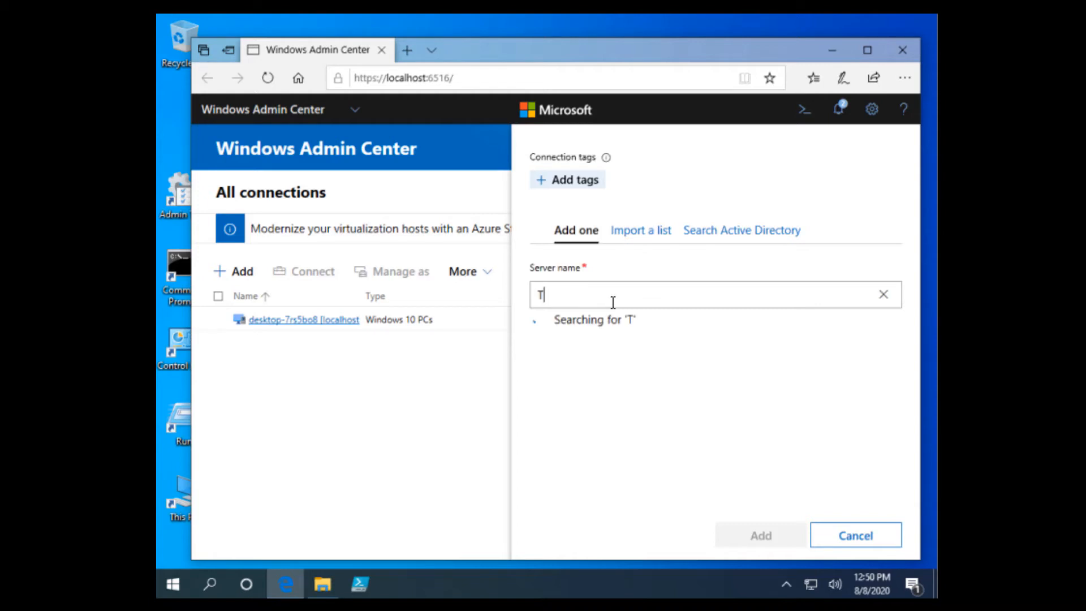
{"action": "type", "text": "-3000-DC1"}
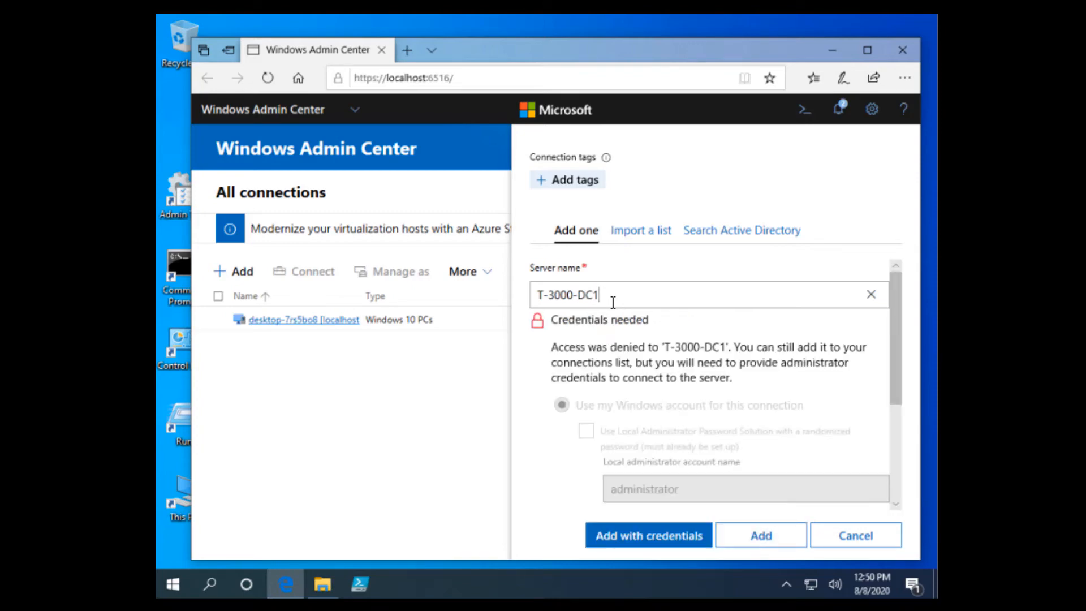
Add T-3000-DC1 to the connections and connect to it with the administrator account and its password
{"action": "left_click", "coordinate": [761, 536]}
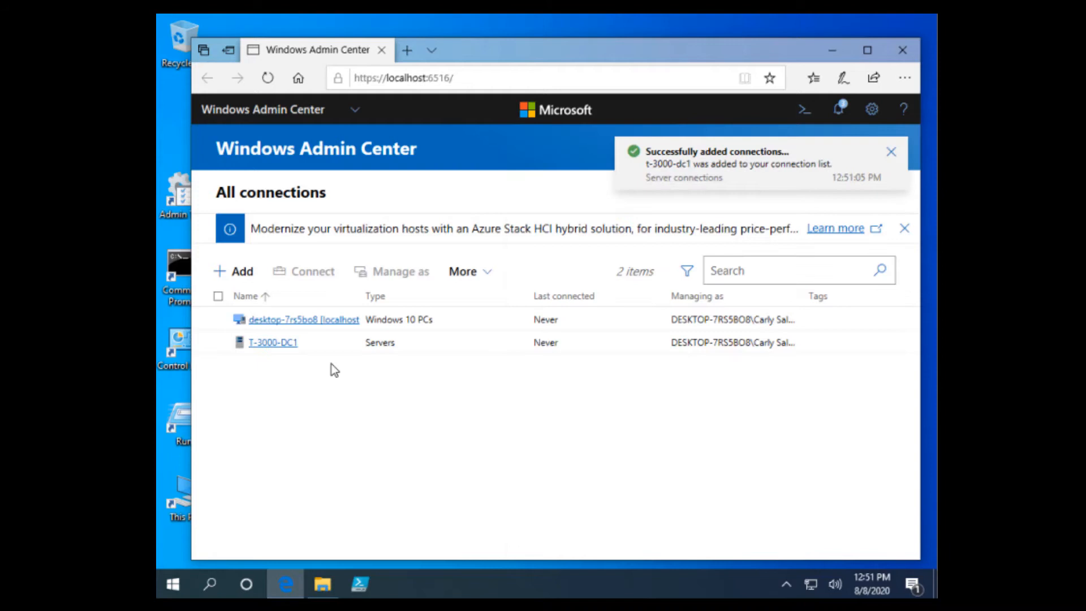
{"action": "left_click", "coordinate": [292, 346]}
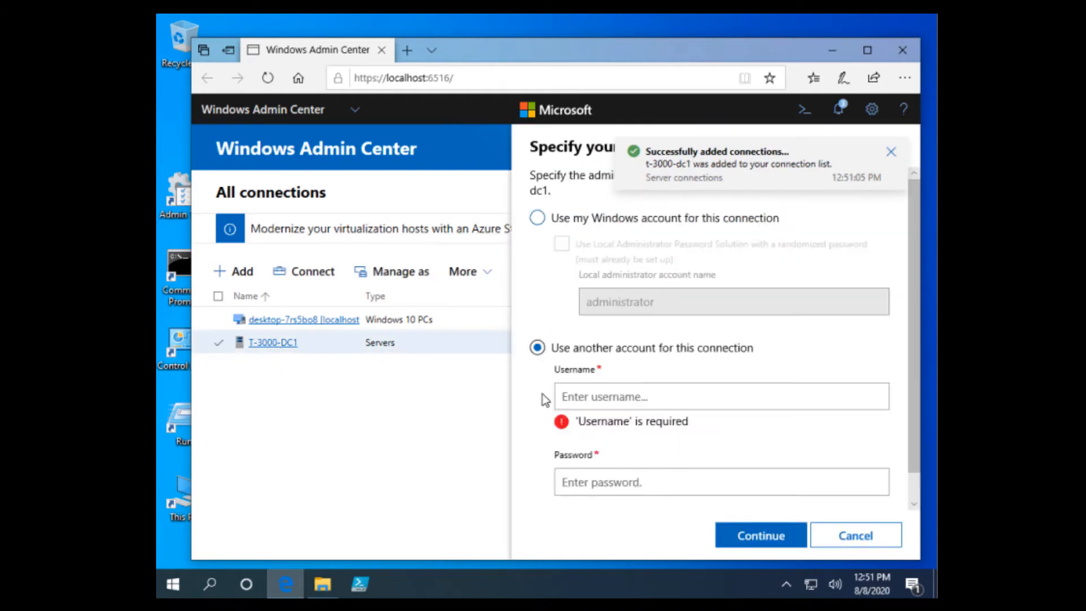
{"action": "left_click", "coordinate": [638, 394]}
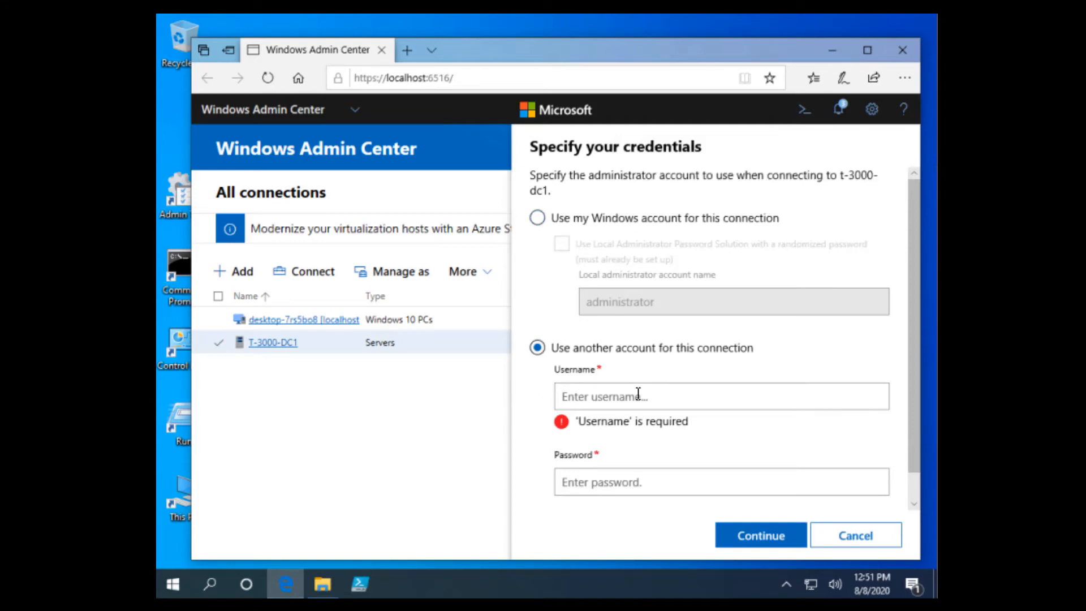
{"action": "type", "text": "admin"}
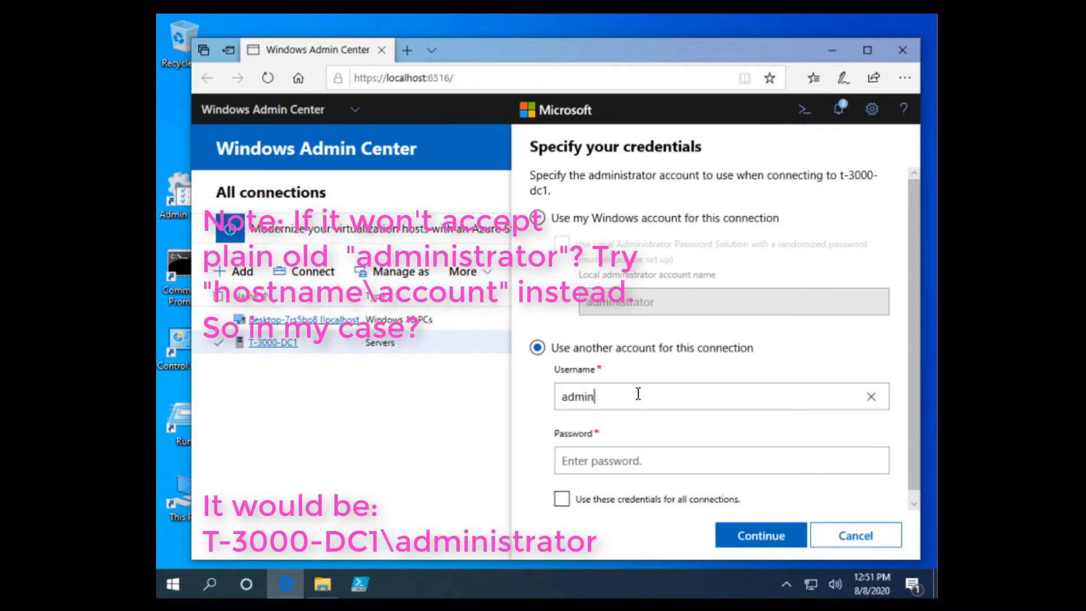
{"action": "type", "text": "istrator"}
{"action": "left_click", "coordinate": [678, 467]}
{"action": "type", "text": "P"}
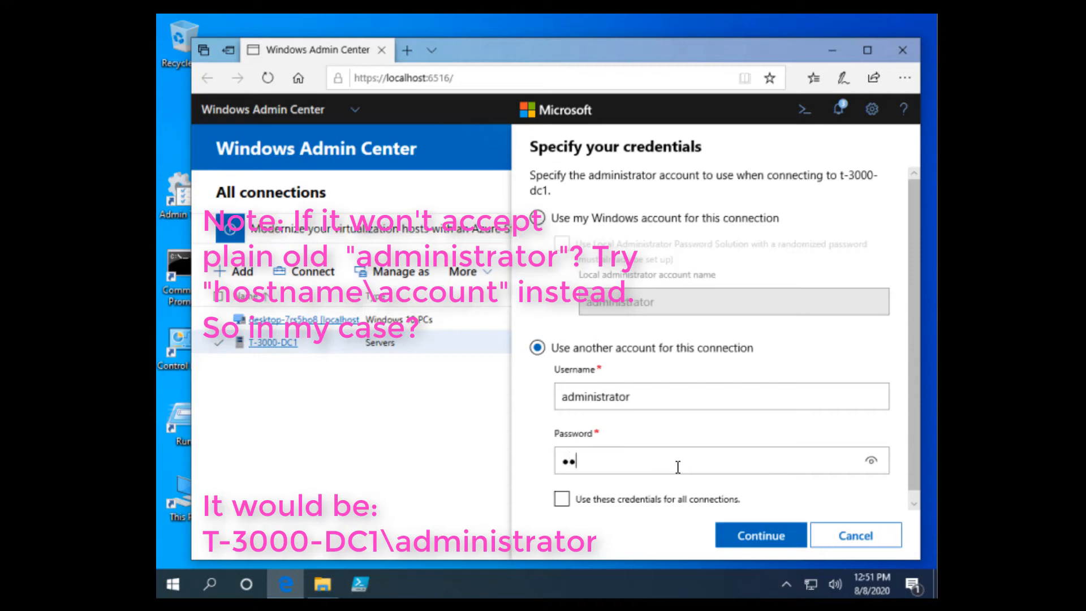
{"action": "type", "text": "•••••••"}
{"action": "left_click", "coordinate": [770, 541]}
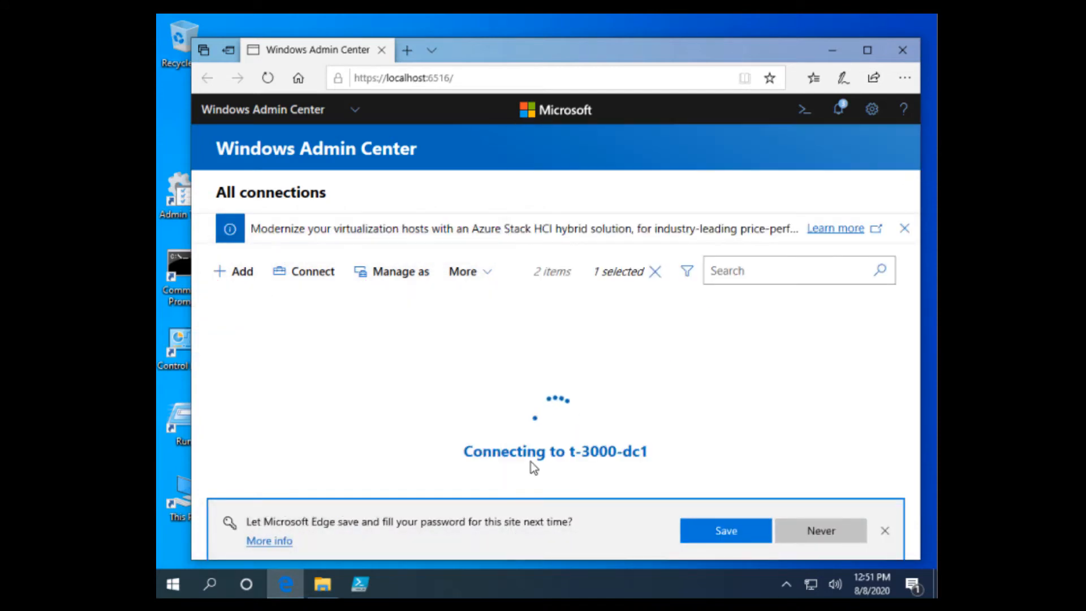
Decline saving the password and review T-3000-DC1's CPU, Memory and Ethernet charts on Overview
{"action": "left_click", "coordinate": [808, 532]}
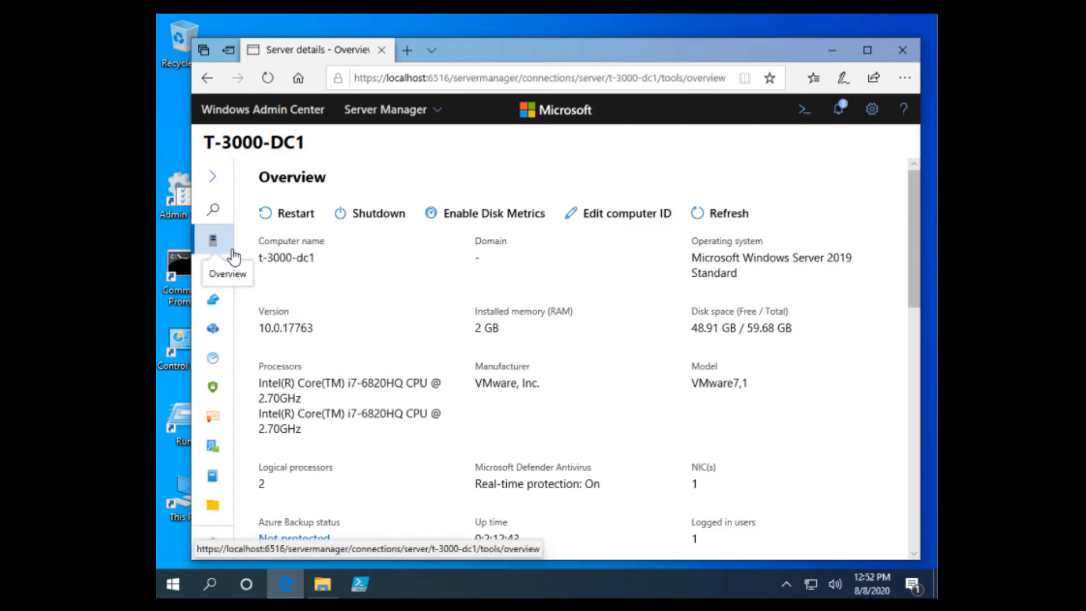
{"action": "scroll", "coordinate": [609, 353], "scroll_direction": "down", "scroll_amount": 3}
{"action": "scroll", "coordinate": [607, 360], "scroll_direction": "down", "scroll_amount": 9}
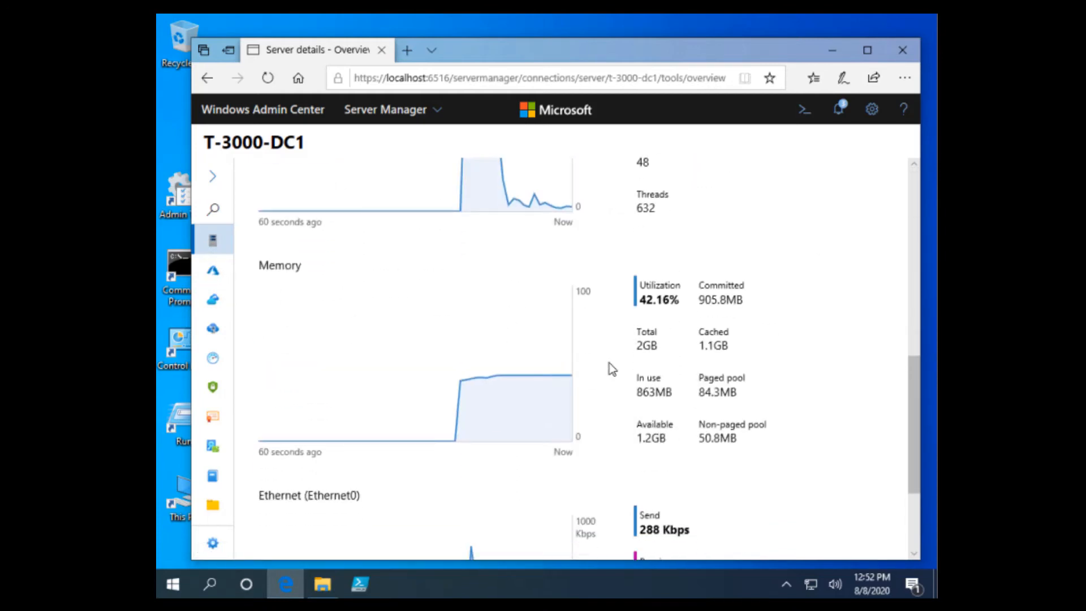
{"action": "scroll", "coordinate": [608, 362], "scroll_direction": "up", "scroll_amount": 5}
{"action": "scroll", "coordinate": [609, 362], "scroll_direction": "up", "scroll_amount": 6}
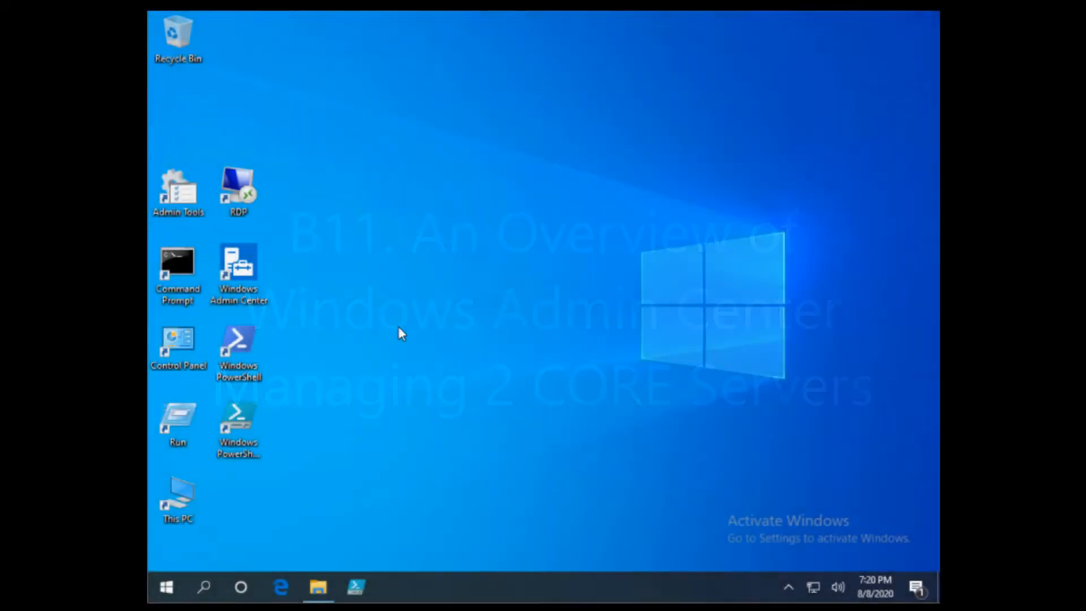
Launch Windows Admin Center from its desktop shortcut
{"action": "left_click", "coordinate": [238, 257]}
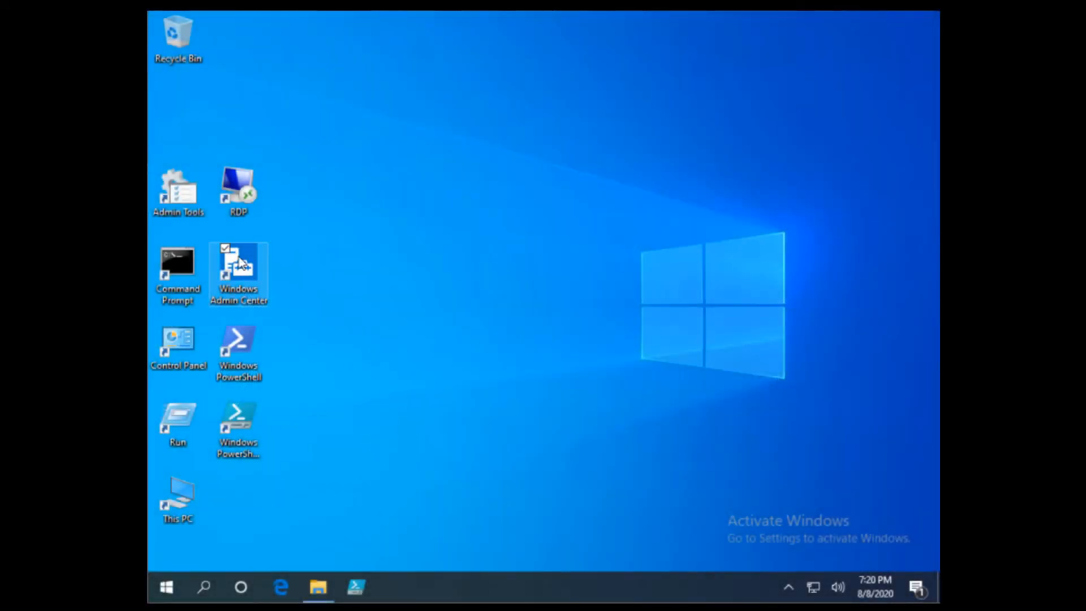
{"action": "double_click", "coordinate": [238, 257]}
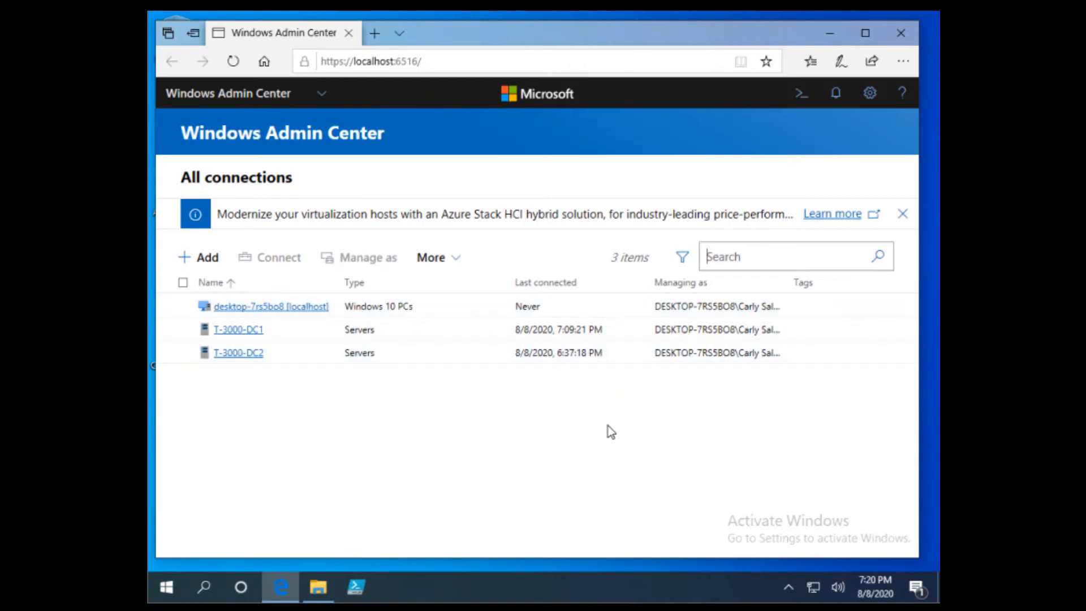
Connect to T-3000-DC1 as administrator, using these credentials for all connections
{"action": "left_click", "coordinate": [254, 332]}
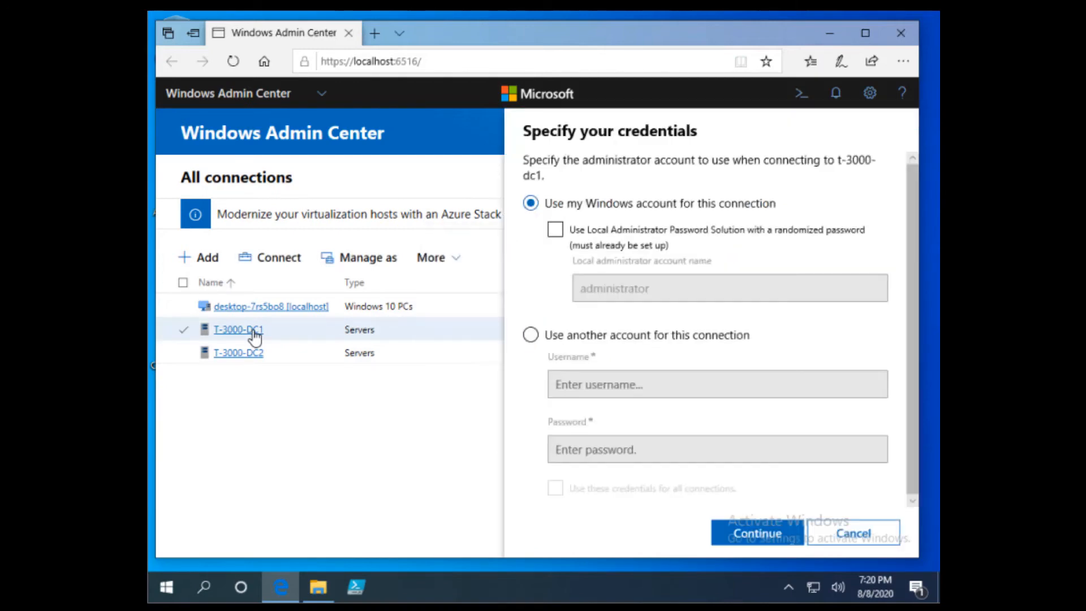
{"action": "left_click", "coordinate": [609, 336]}
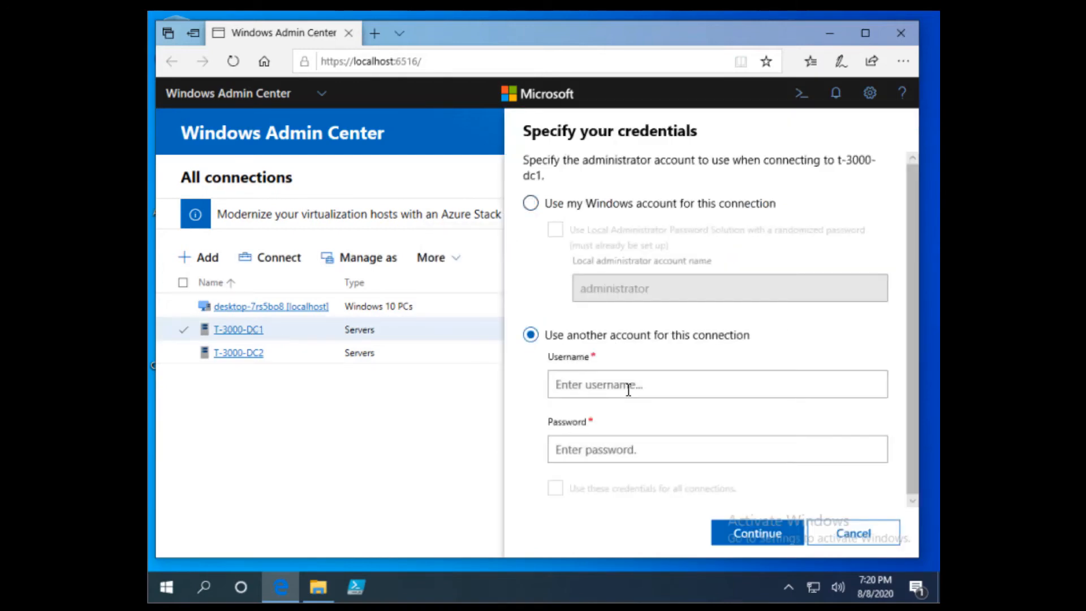
{"action": "left_click", "coordinate": [628, 388]}
{"action": "type", "text": "administrator"}
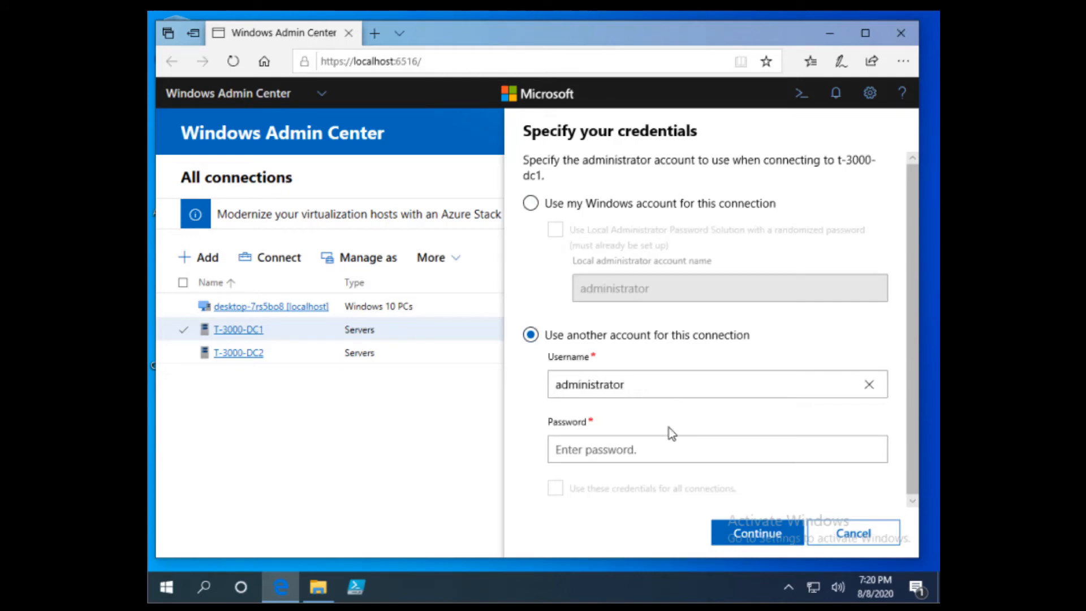
{"action": "left_click", "coordinate": [649, 455]}
{"action": "type", "text": "••••••"}
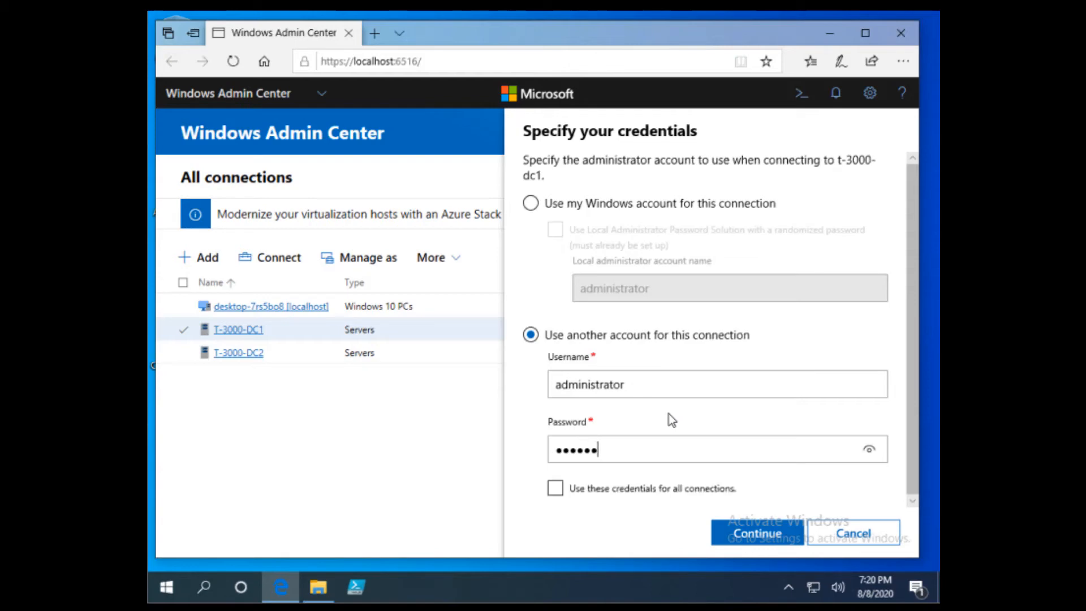
{"action": "type", "text": "••"}
{"action": "left_click", "coordinate": [554, 487]}
{"action": "left_click", "coordinate": [766, 535]}
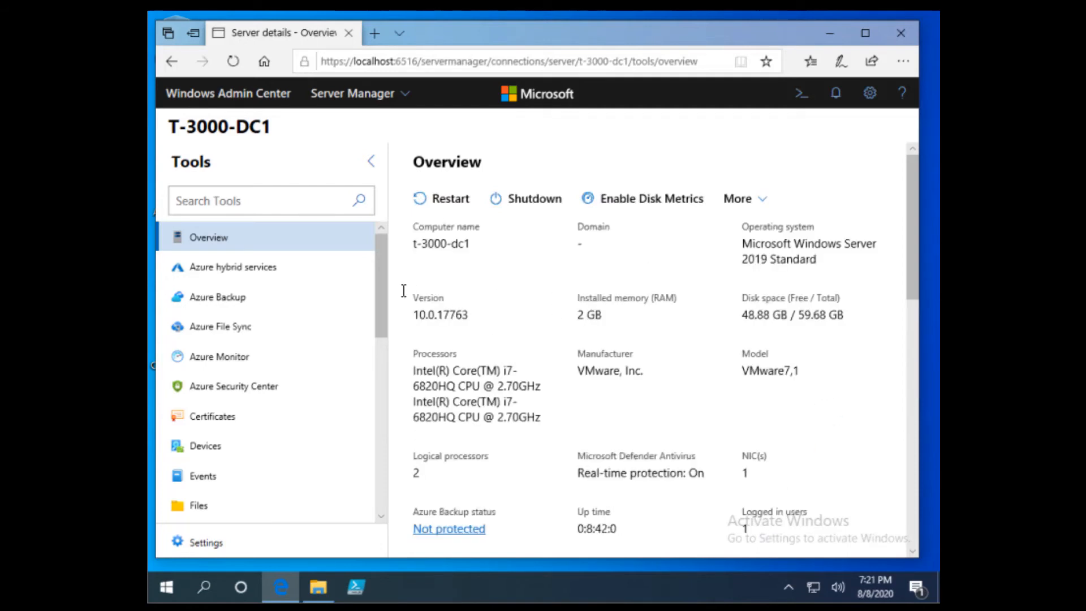
Open Local users & groups for T-3000-DC1 from the Tools list
{"action": "left_click_drag", "start_coordinate": [384, 266], "coordinate": [384, 389]}
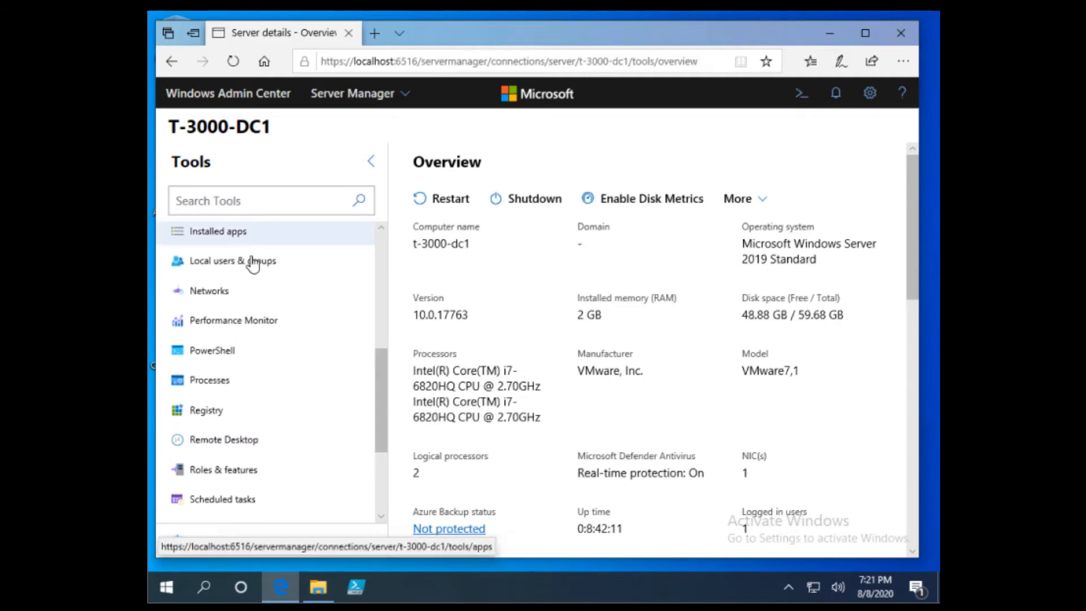
{"action": "left_click", "coordinate": [249, 261]}
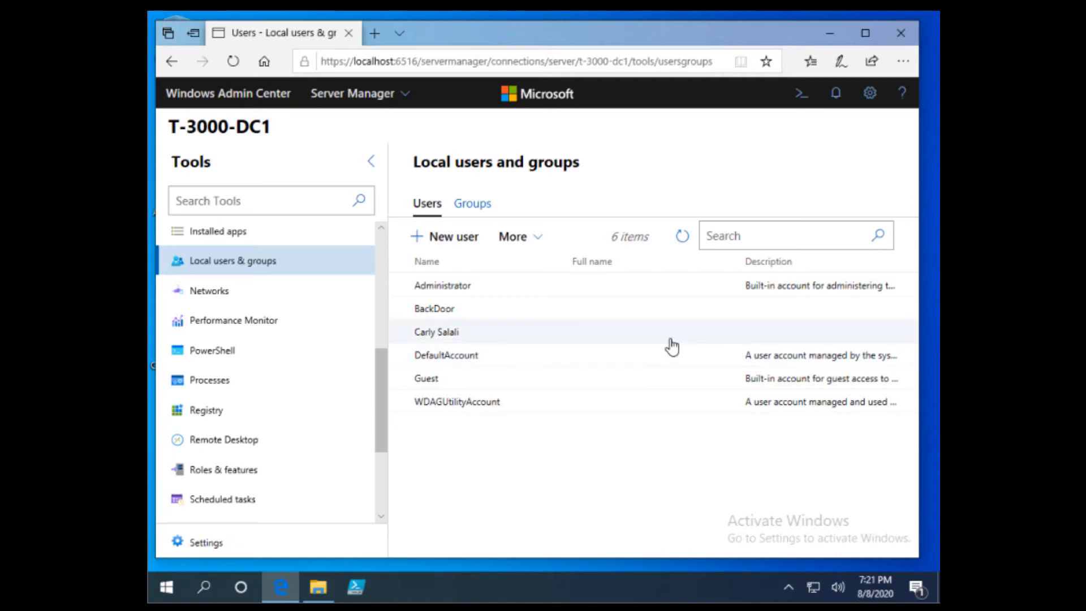
Add administrator to the Remote Desktop Users group, then start adding another member
{"action": "left_click", "coordinate": [474, 203]}
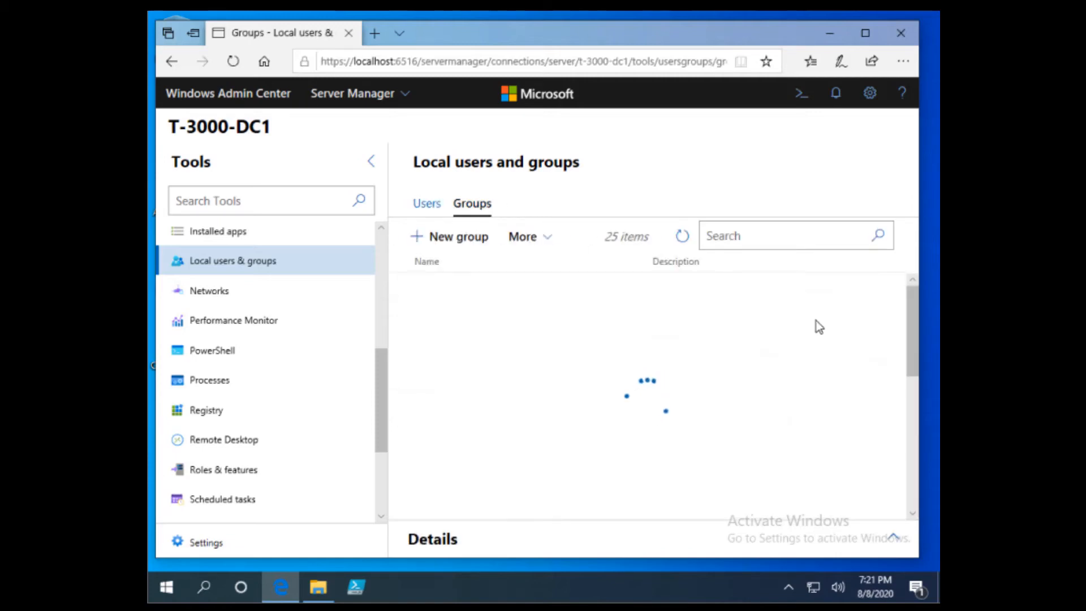
{"action": "scroll", "coordinate": [816, 321], "scroll_direction": "down", "scroll_amount": 5}
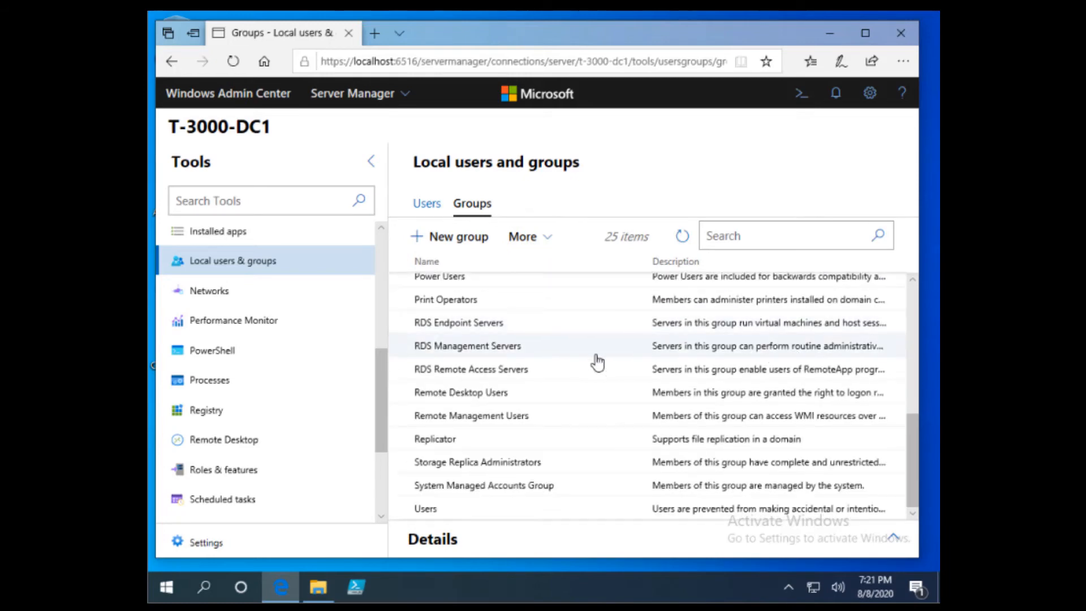
{"action": "left_click", "coordinate": [502, 394]}
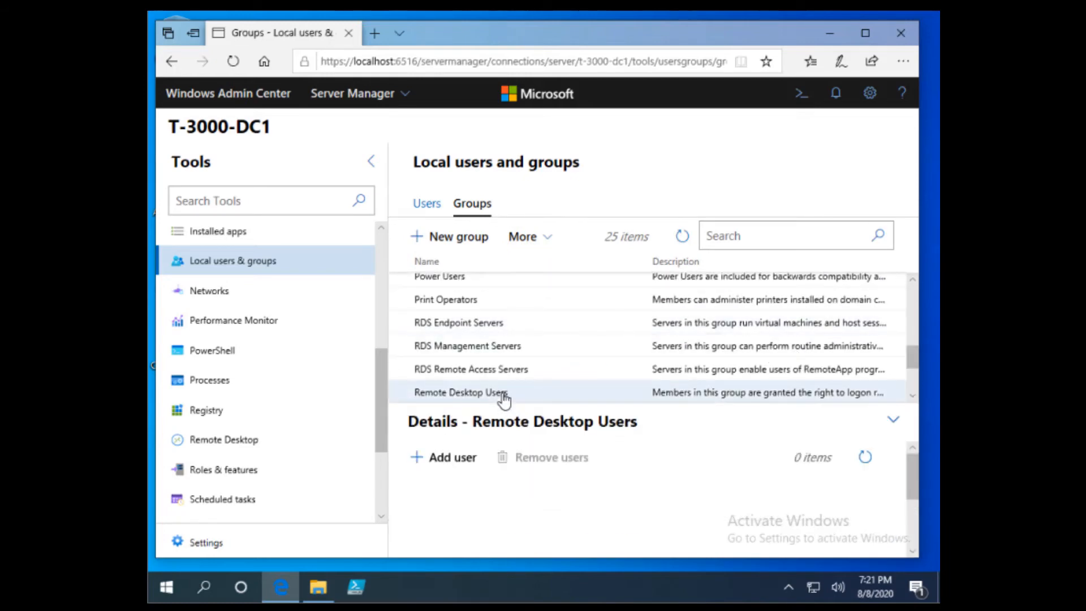
{"action": "left_click", "coordinate": [449, 459]}
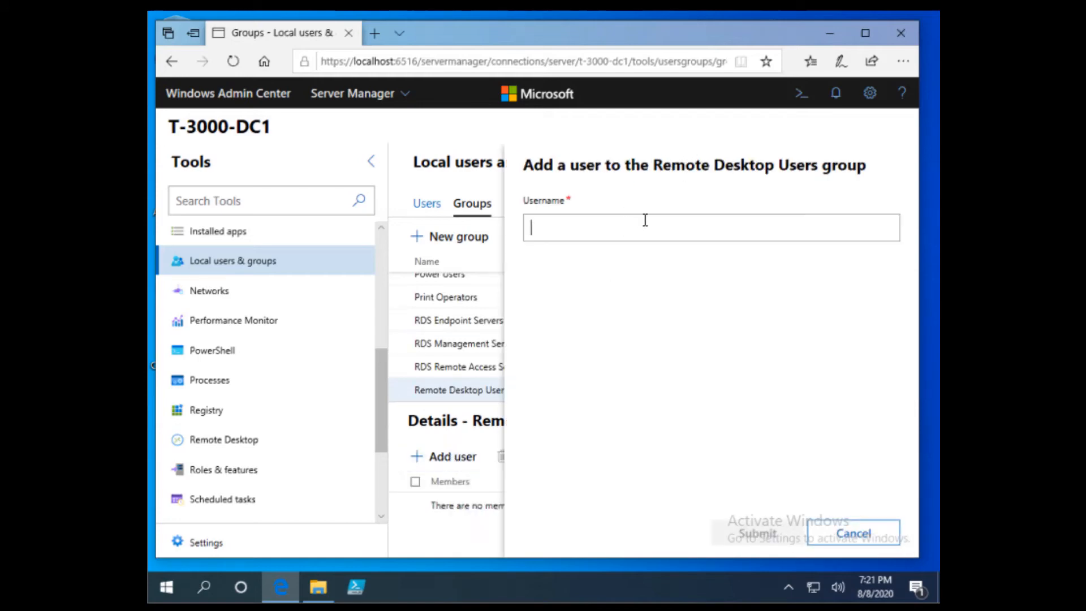
{"action": "type", "text": "administrator"}
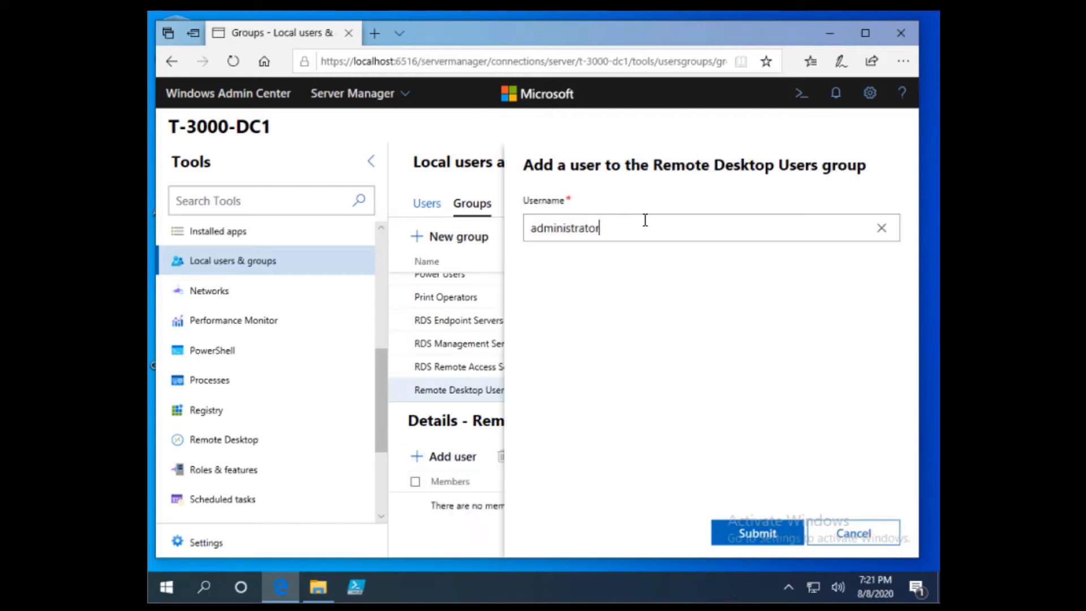
{"action": "left_click", "coordinate": [775, 536]}
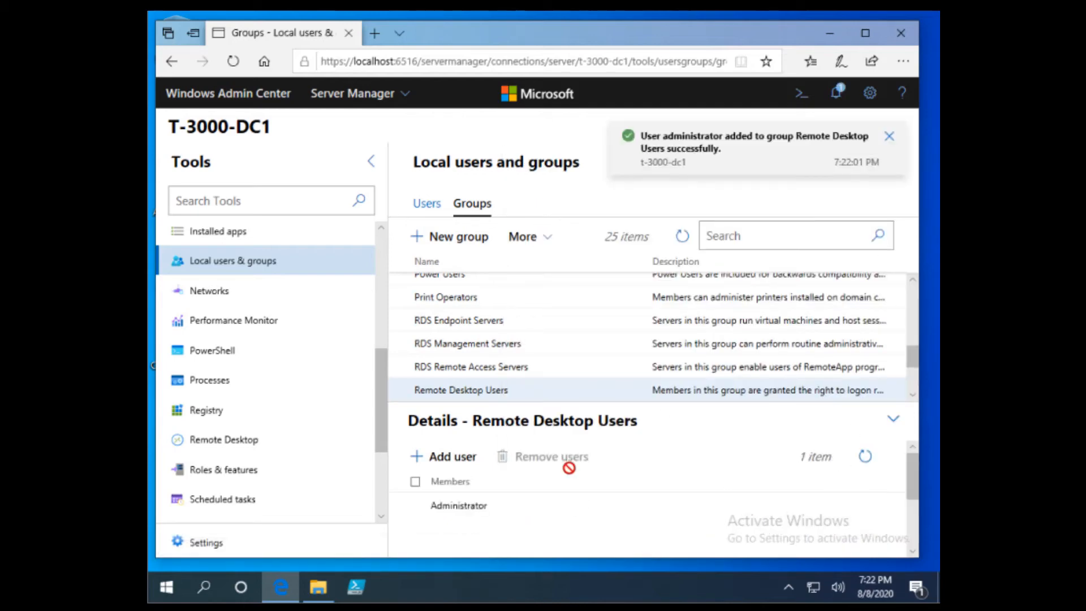
{"action": "scroll", "coordinate": [568, 467], "scroll_direction": "down", "scroll_amount": 1}
{"action": "scroll", "coordinate": [453, 466], "scroll_direction": "up", "scroll_amount": 1}
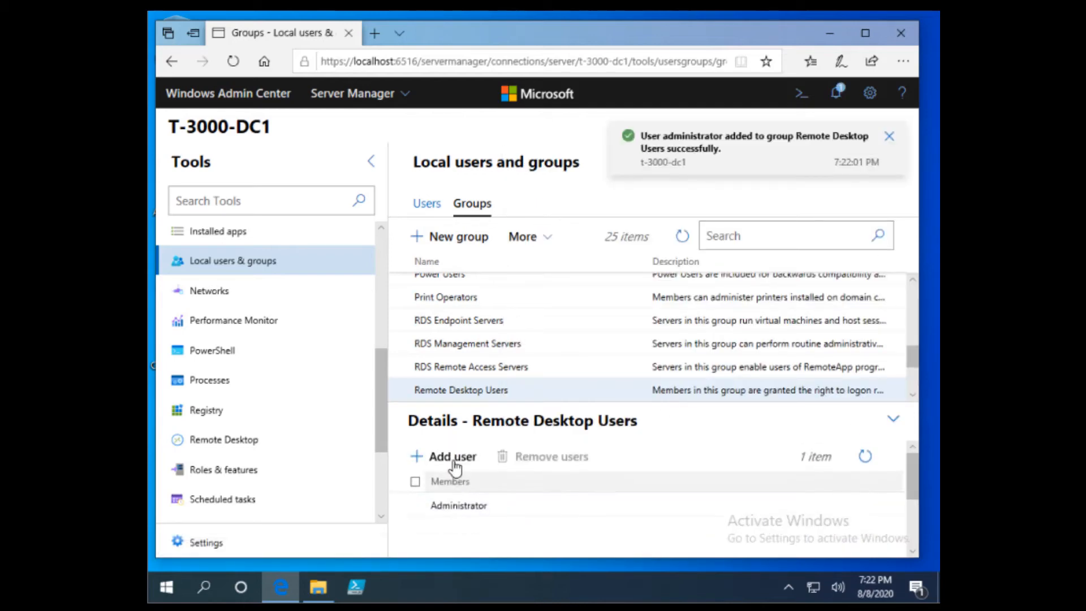
{"action": "left_click", "coordinate": [467, 453]}
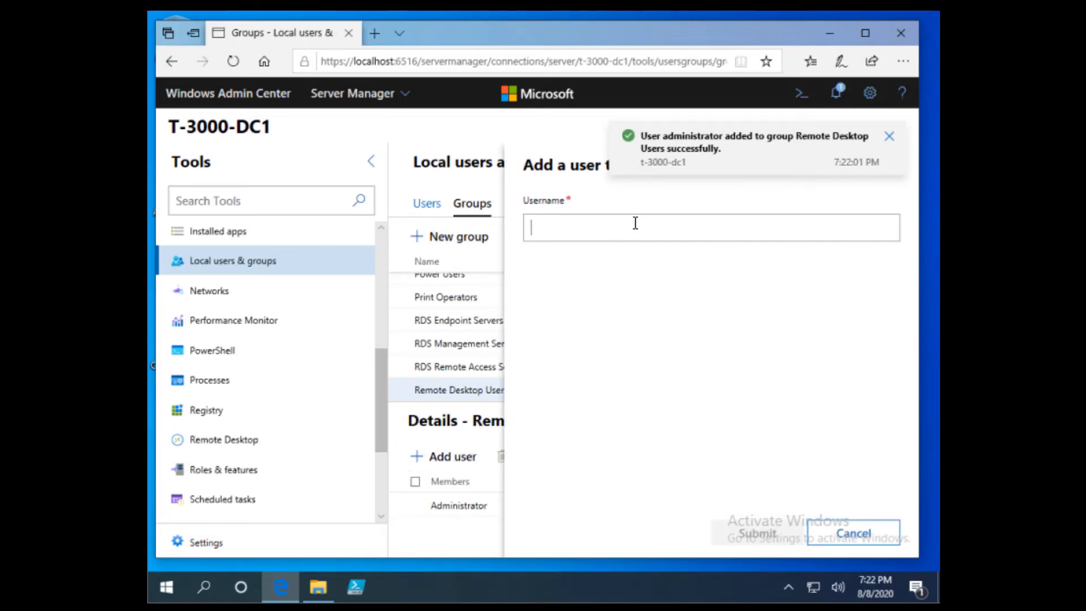
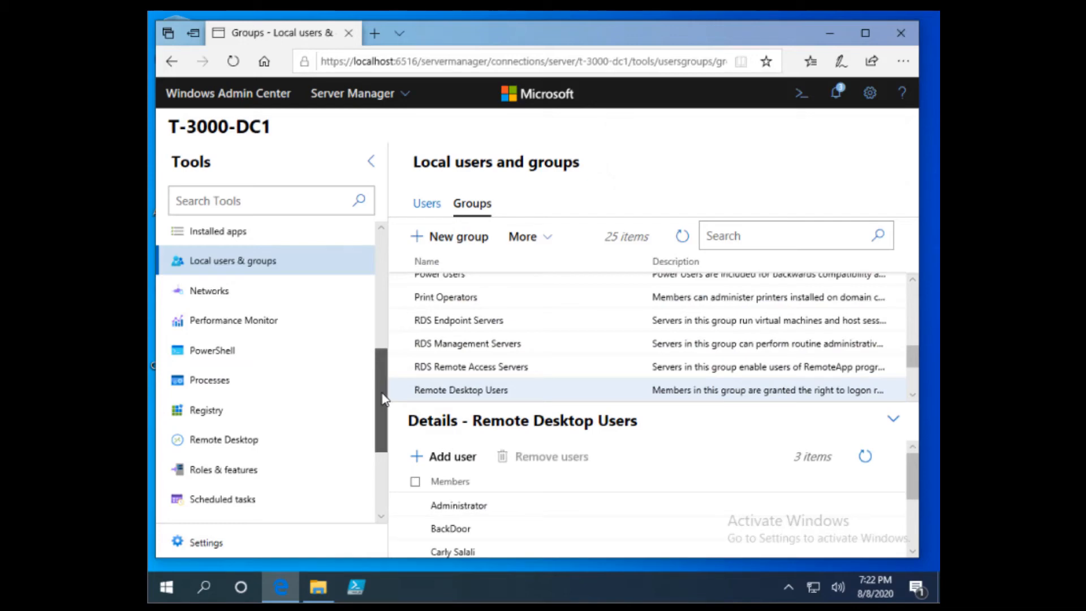
Open the Remote Desktop tool for T-3000-DC1 and begin entering its connection password
{"action": "left_click_drag", "start_coordinate": [383, 399], "coordinate": [362, 387]}
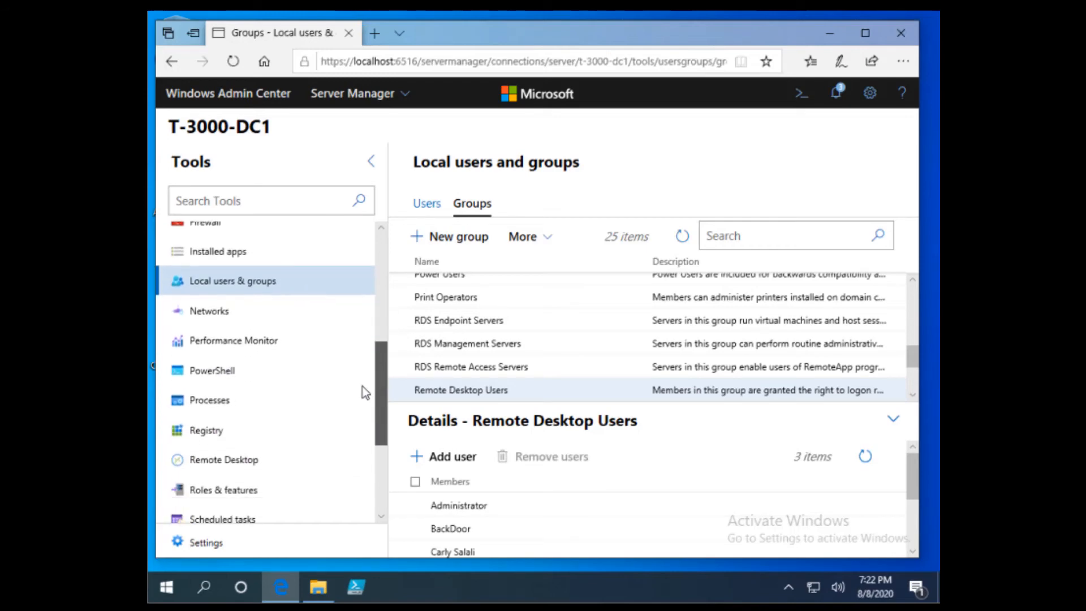
{"action": "left_click", "coordinate": [259, 464]}
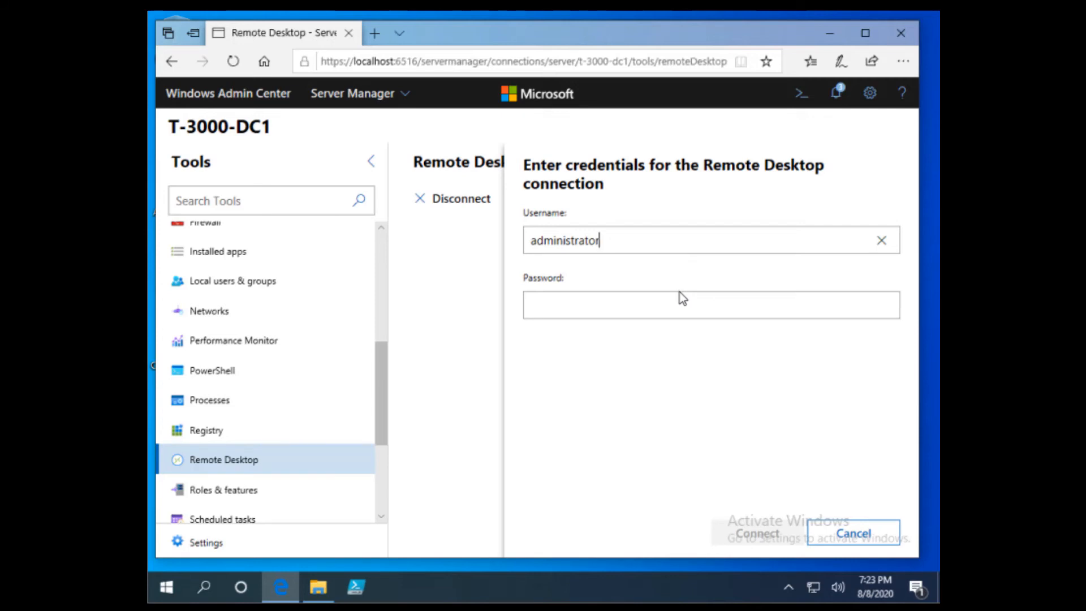
{"action": "left_click", "coordinate": [690, 304]}
Connect Remote Desktop as T-3000-DC1\administrator with the server's administrator password
{"action": "type", "text": "••"}
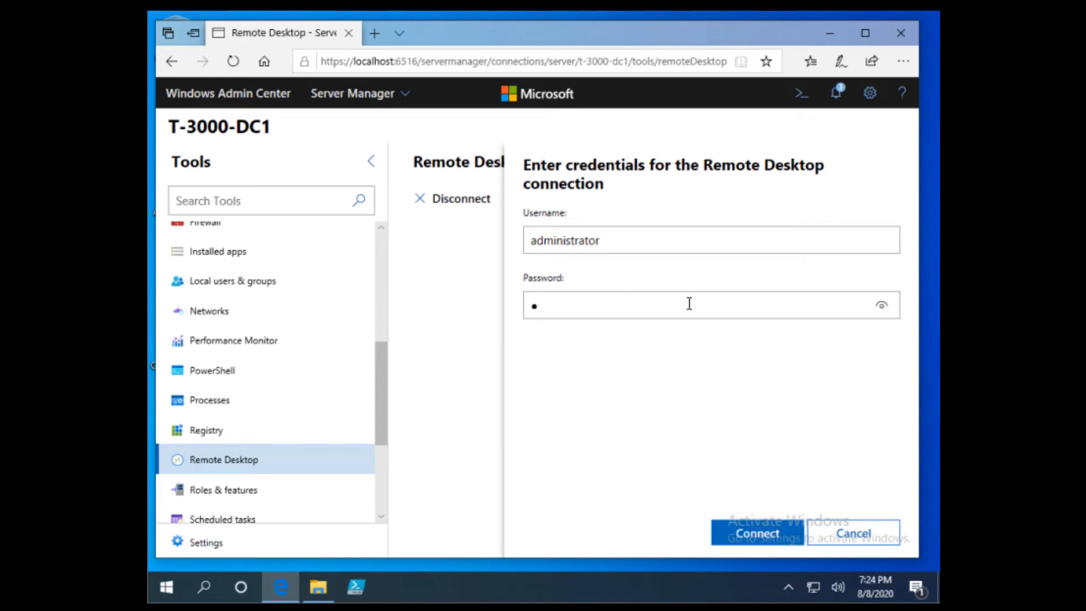
{"action": "type", "text": "•••••••"}
{"action": "left_click", "coordinate": [533, 241]}
{"action": "type", "text": "T-"}
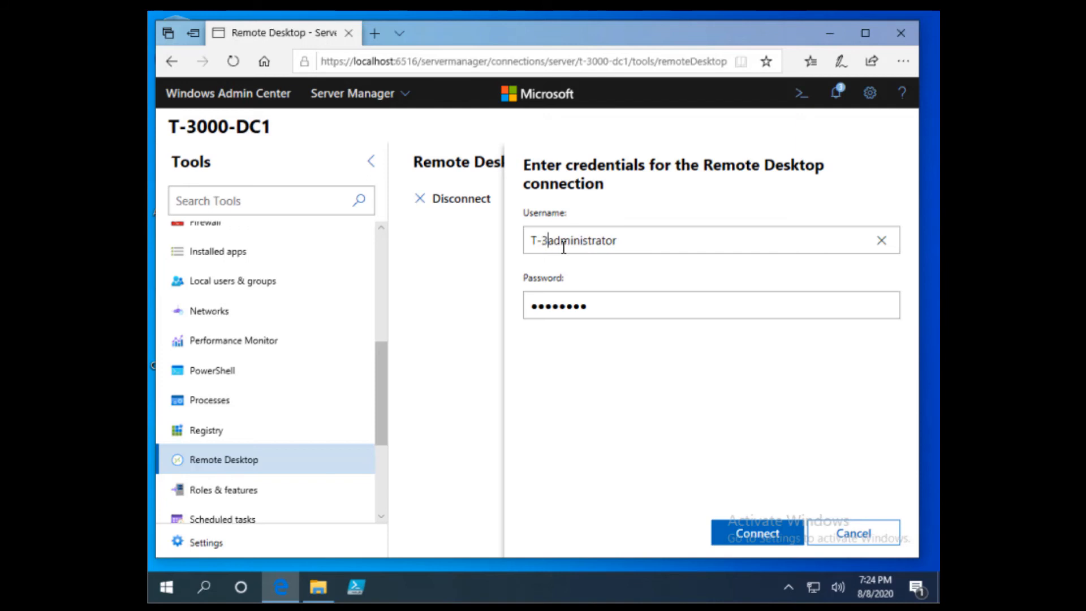
{"action": "type", "text": "3000-DC"}
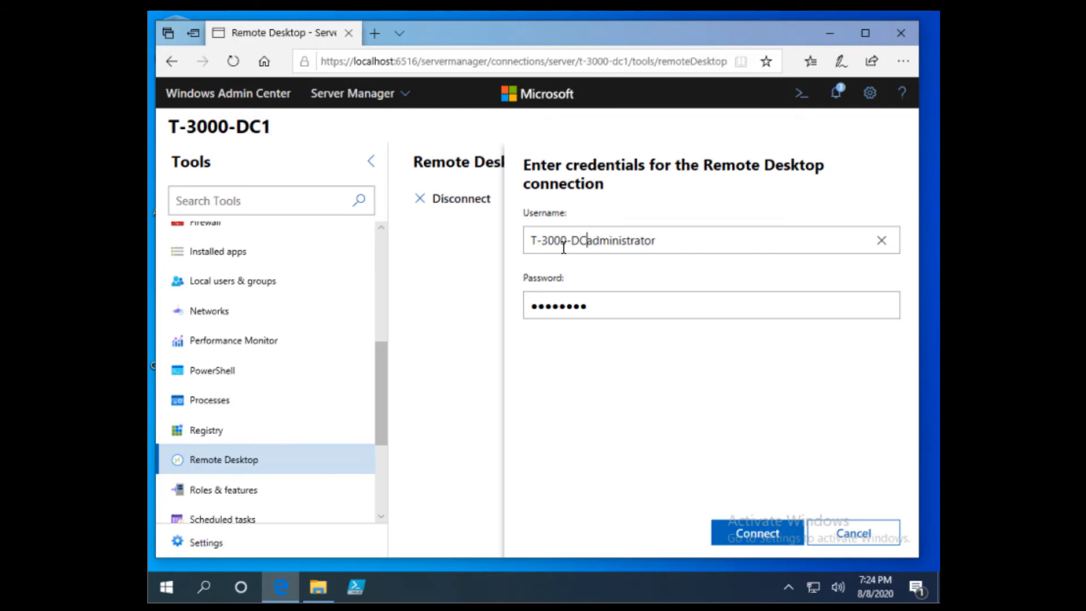
{"action": "type", "text": "1"}
{"action": "left_click", "coordinate": [690, 242]}
{"action": "left_click", "coordinate": [594, 241]}
{"action": "type", "text": "\\"}
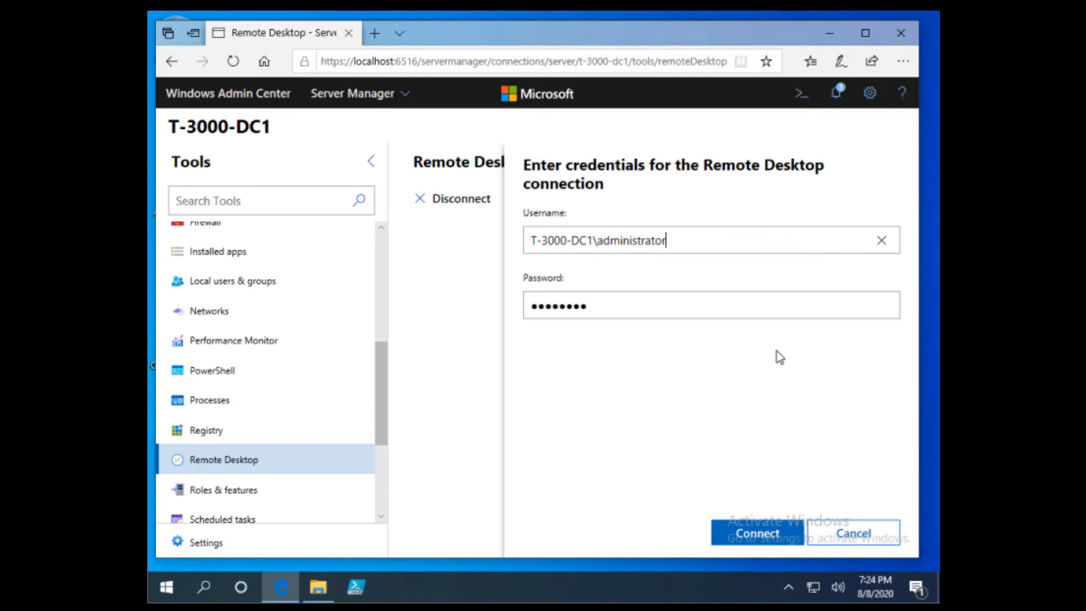
{"action": "left_click", "coordinate": [771, 534]}
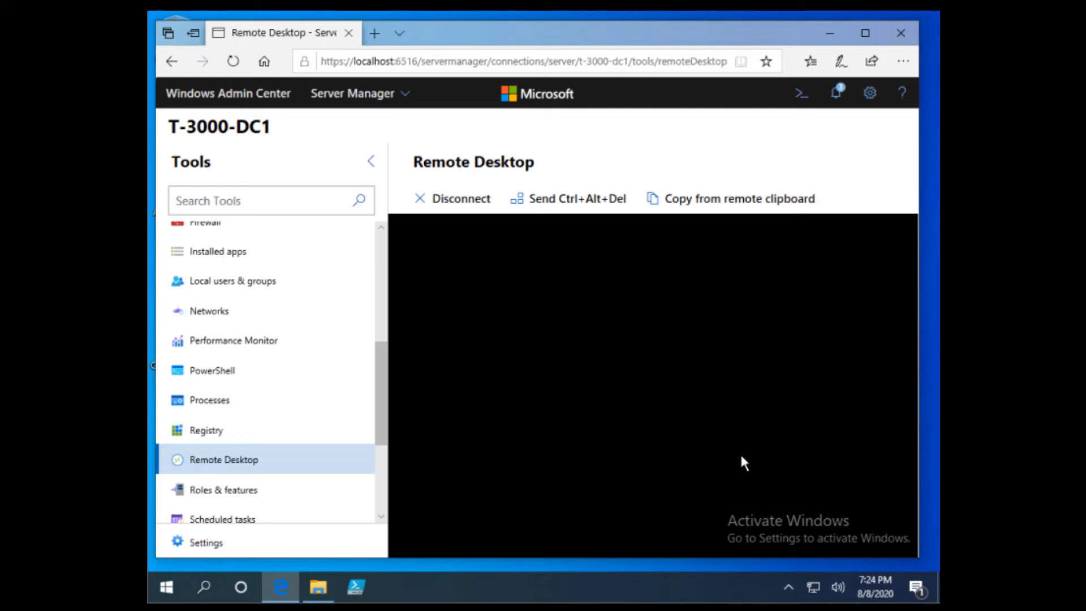
Send Ctrl+Alt+Del to the remote session and choose Sign out to end it
{"action": "left_click", "coordinate": [567, 206]}
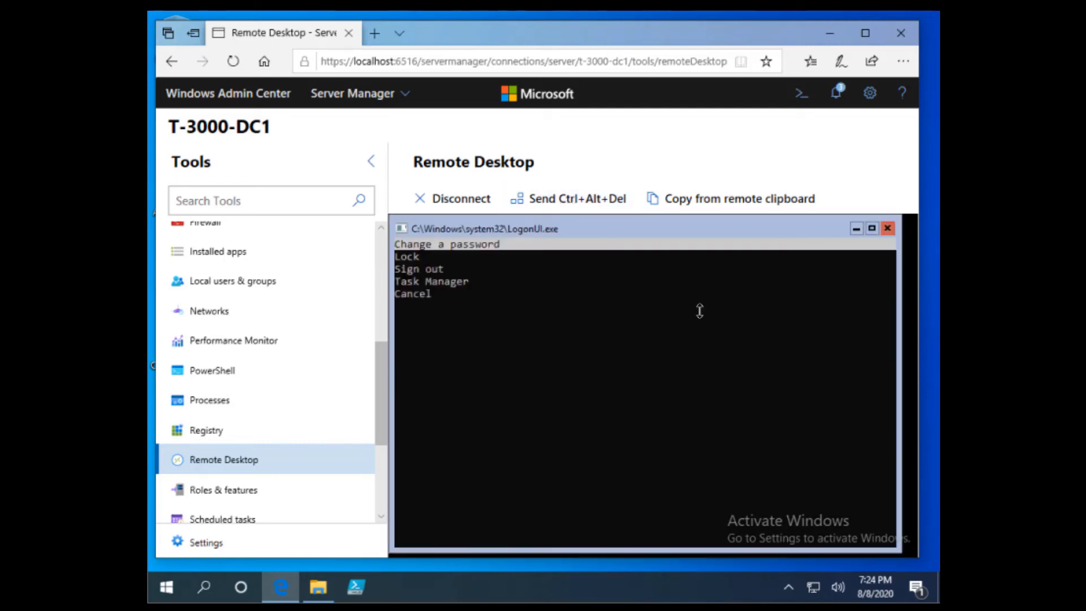
{"action": "left_click", "coordinate": [681, 355]}
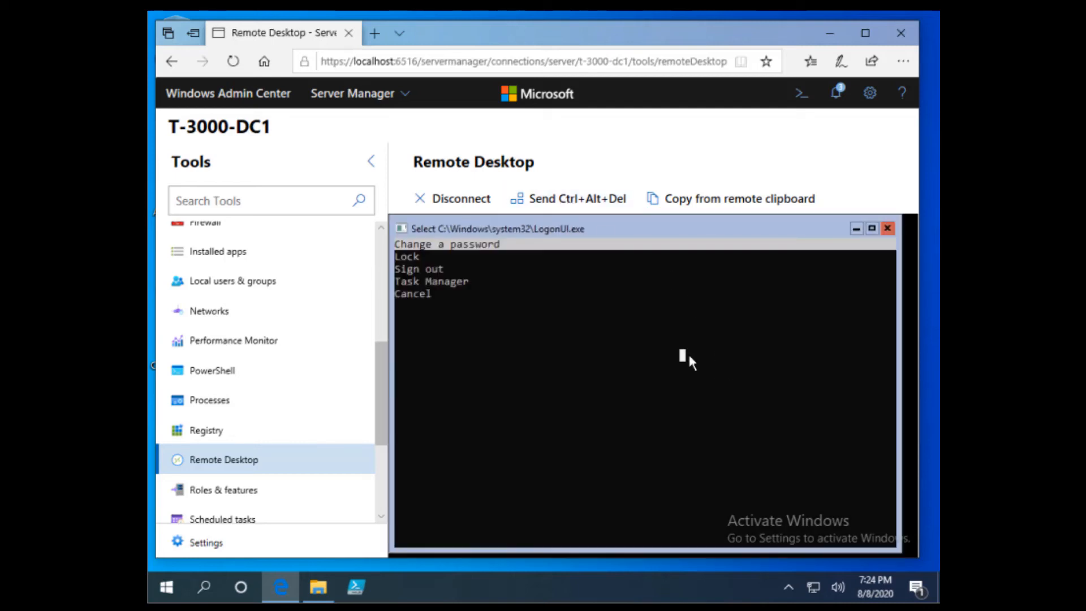
{"action": "key", "text": "Escape"}
{"action": "key", "text": "Down"}
{"action": "key", "text": "Down"}
{"action": "key", "text": "Down"}
{"action": "key", "text": "Down"}
{"action": "key", "text": "Up"}
{"action": "key", "text": "Up"}
{"action": "key", "text": "Up"}
{"action": "key", "text": "Up"}
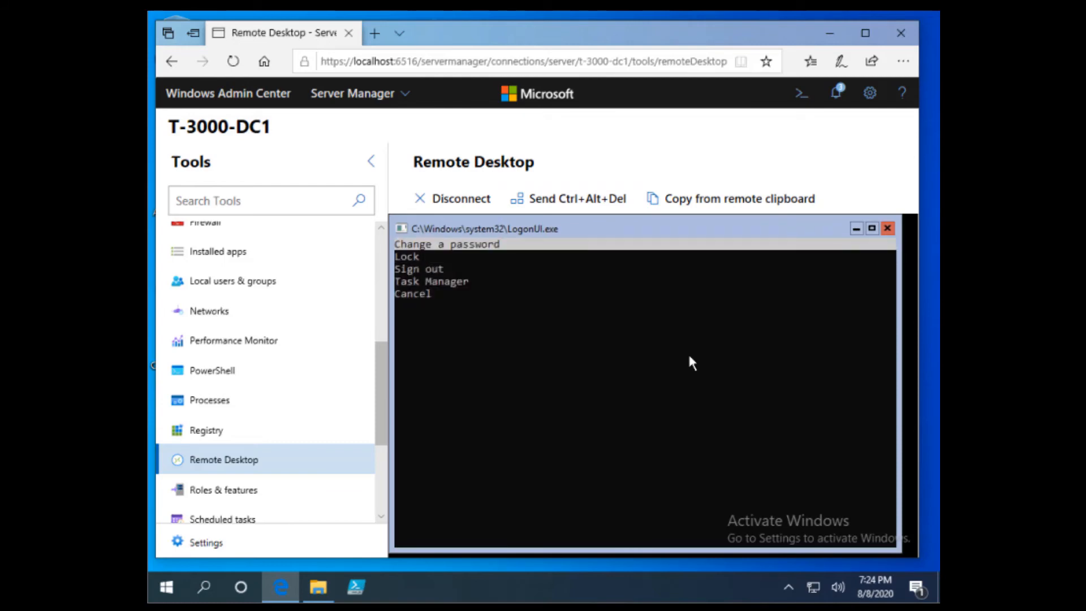
{"action": "key", "text": "Down"}
{"action": "key", "text": "Down"}
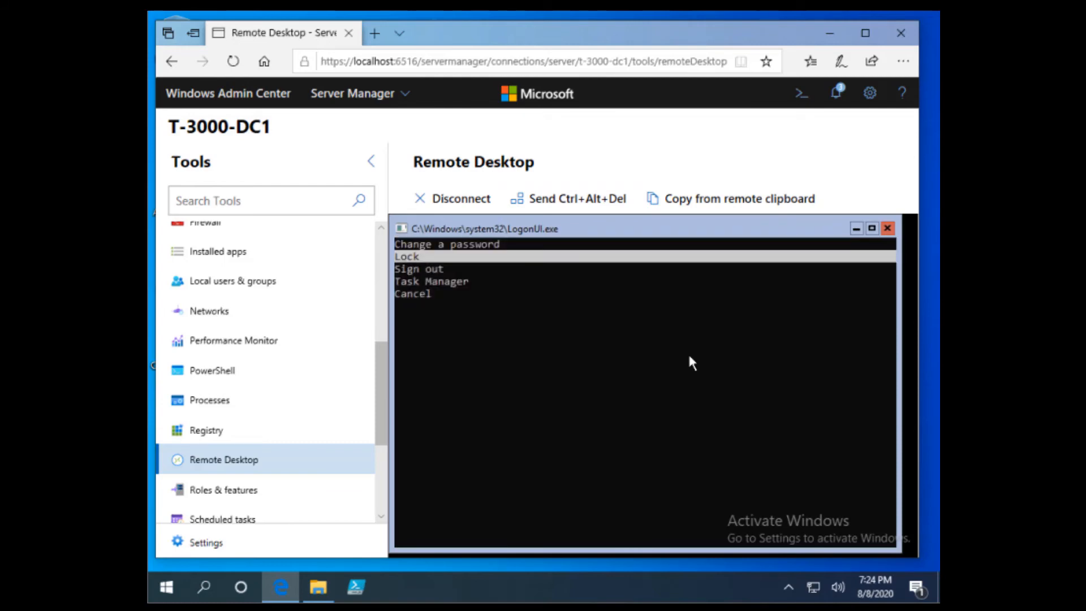
{"action": "key", "text": "Return"}
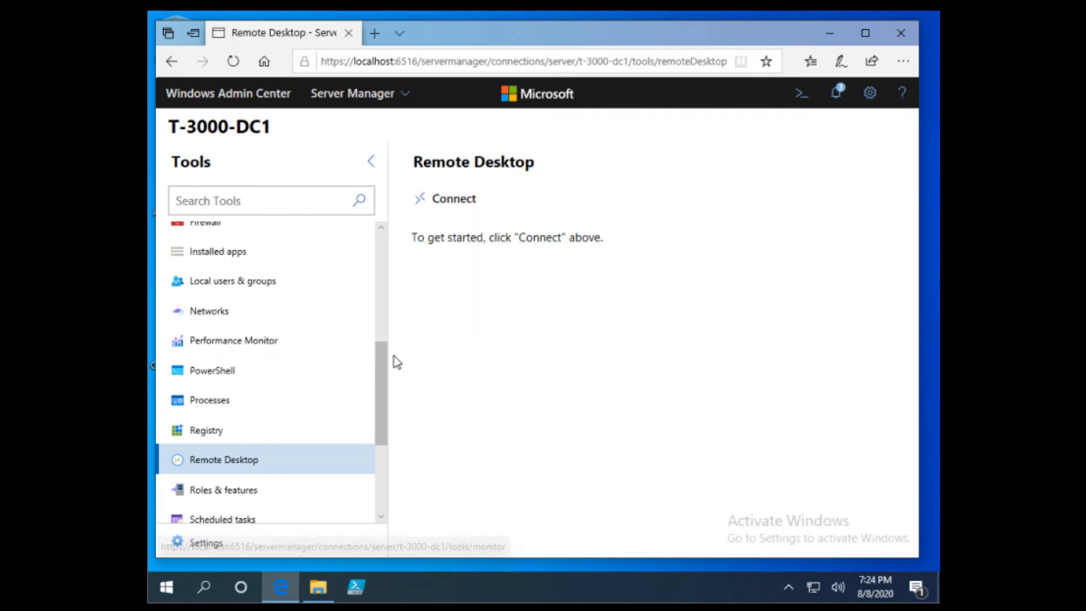
Open a PowerShell session on T-3000-DC1, logging on with the administrator password
{"action": "left_click", "coordinate": [231, 372]}
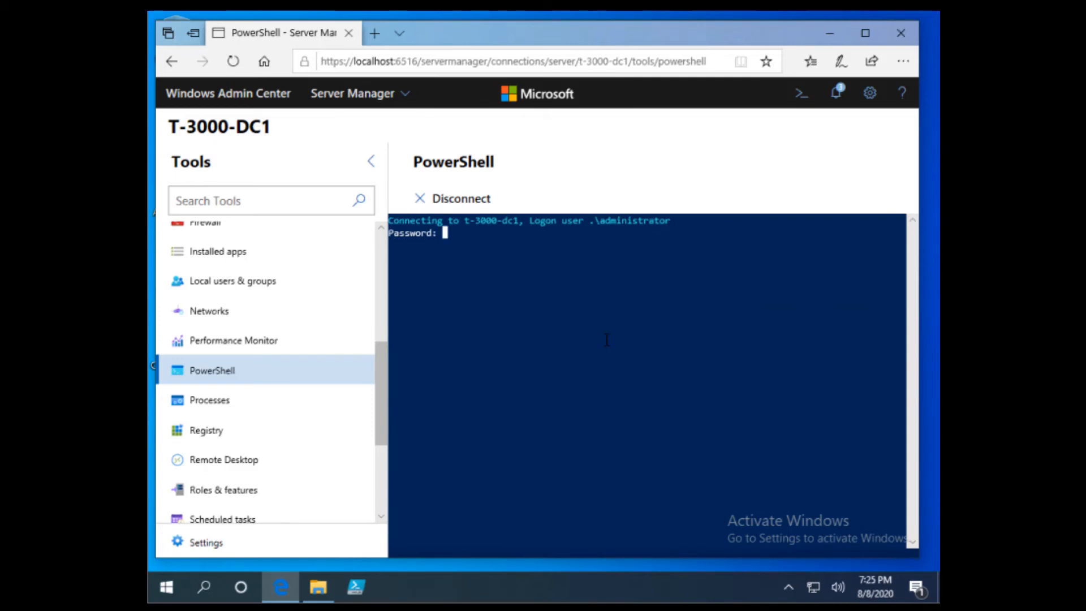
{"action": "type", "text": "********"}
{"action": "key", "text": "Return"}
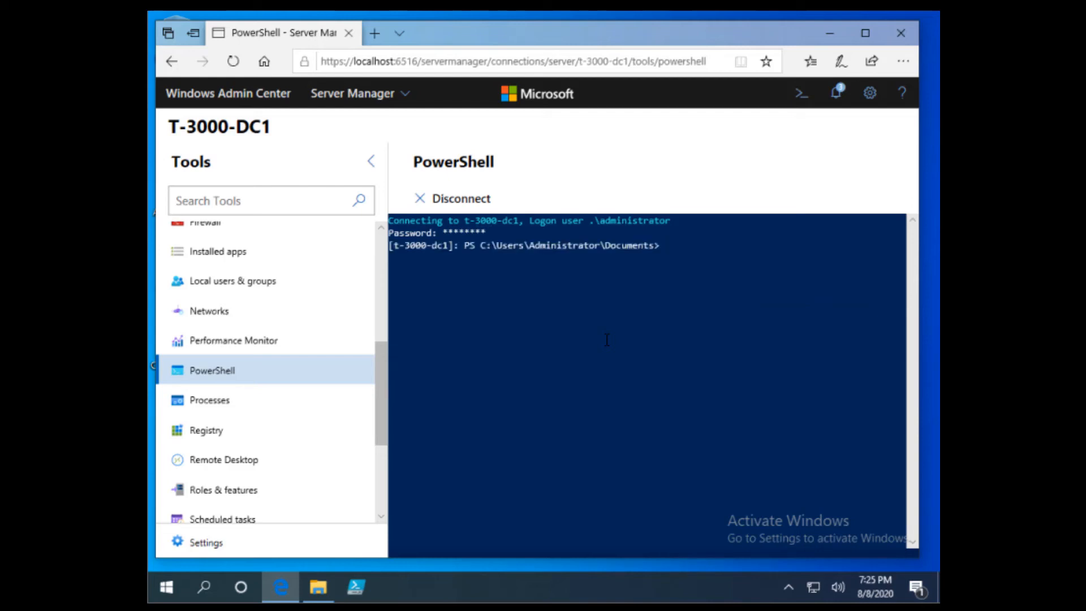
Run cd\ and dir to list C:\, then run exit to close the session
{"action": "type", "text": "cd\\"}
{"action": "key", "text": "Return"}
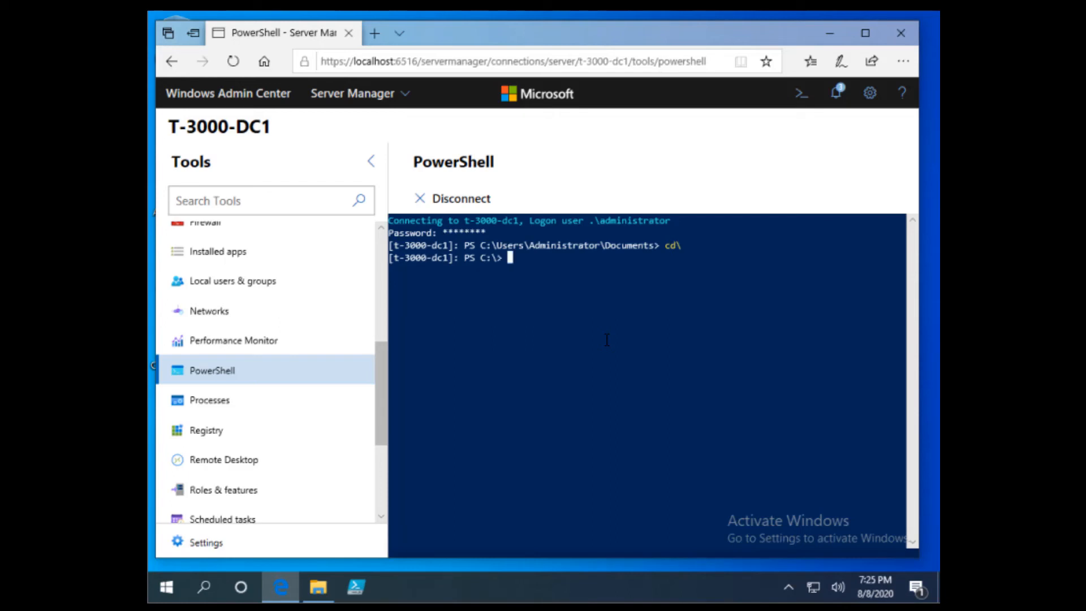
{"action": "type", "text": "dir"}
{"action": "key", "text": "Return"}
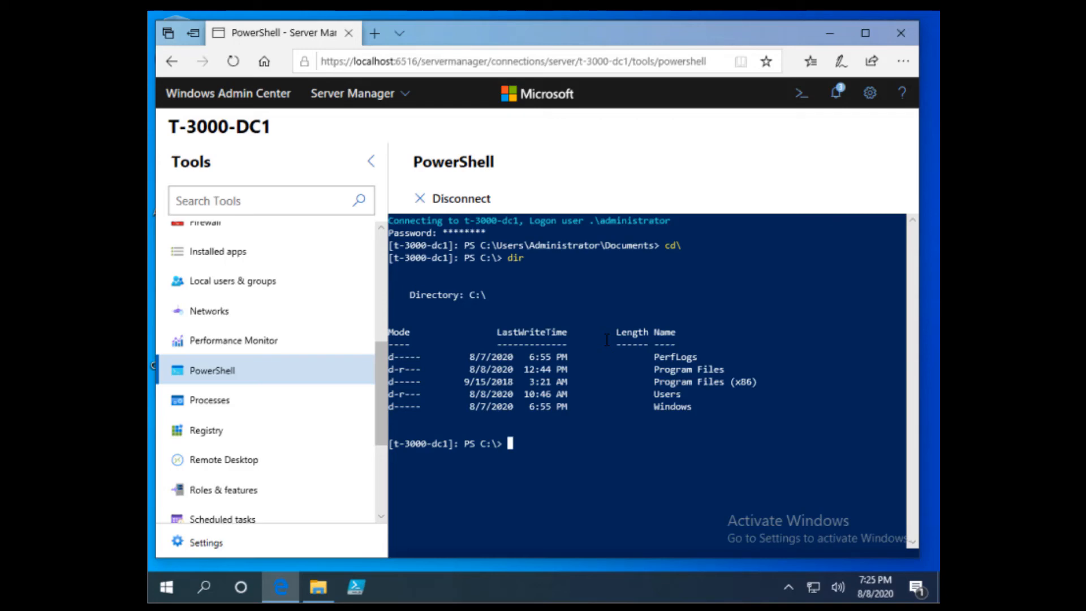
{"action": "type", "text": "exit"}
{"action": "key", "text": "Return"}
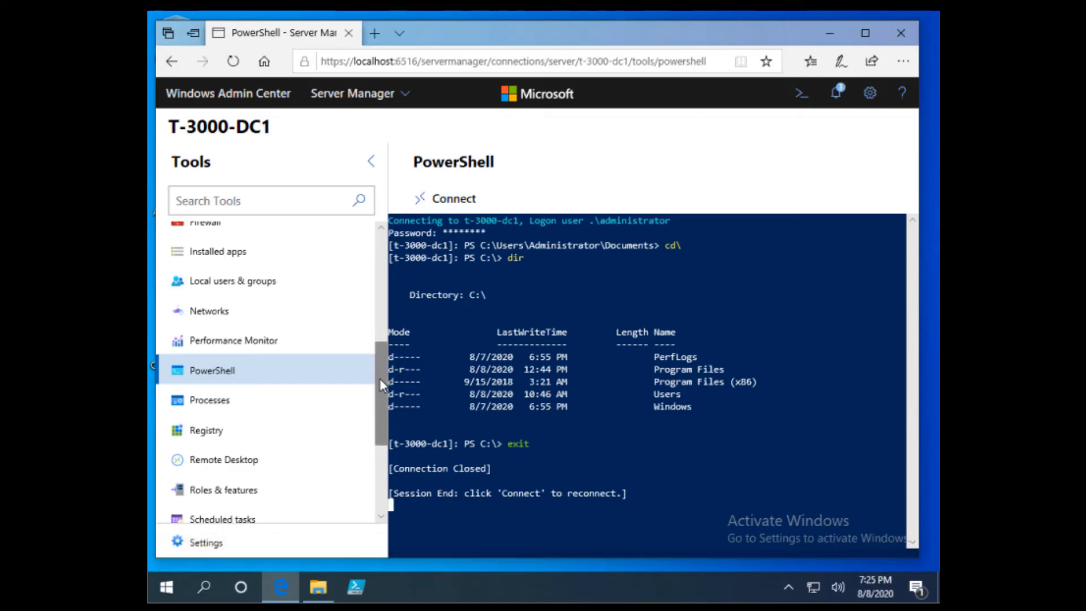
Open the Certificates tool, showing 46 certificates with 10 expired
{"action": "left_click_drag", "start_coordinate": [380, 379], "coordinate": [387, 246]}
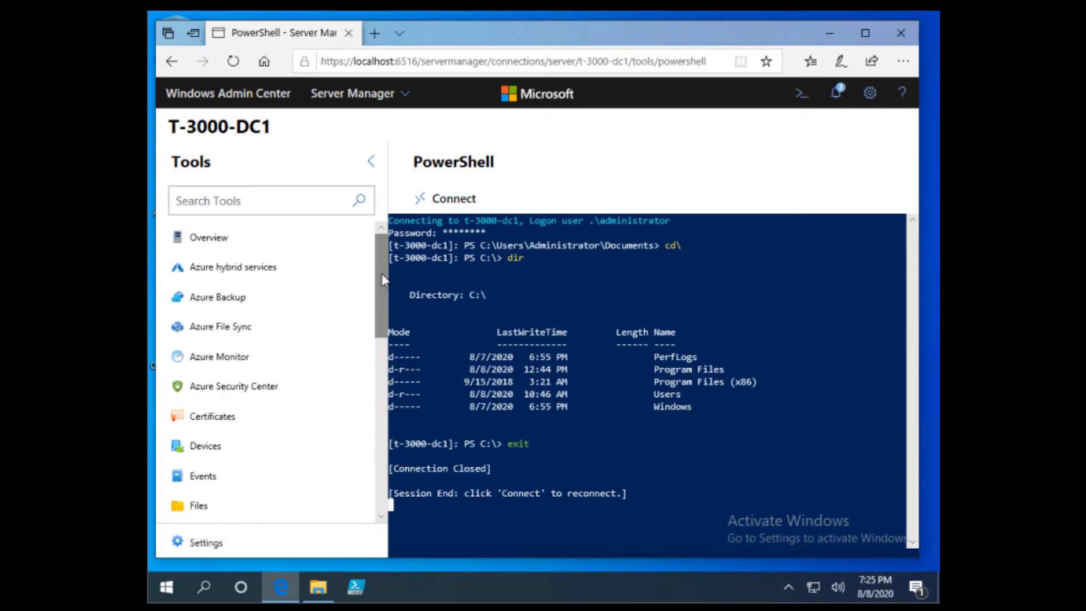
{"action": "scroll", "coordinate": [381, 288], "scroll_direction": "down", "scroll_amount": 1}
{"action": "scroll", "coordinate": [381, 289], "scroll_direction": "up", "scroll_amount": 1}
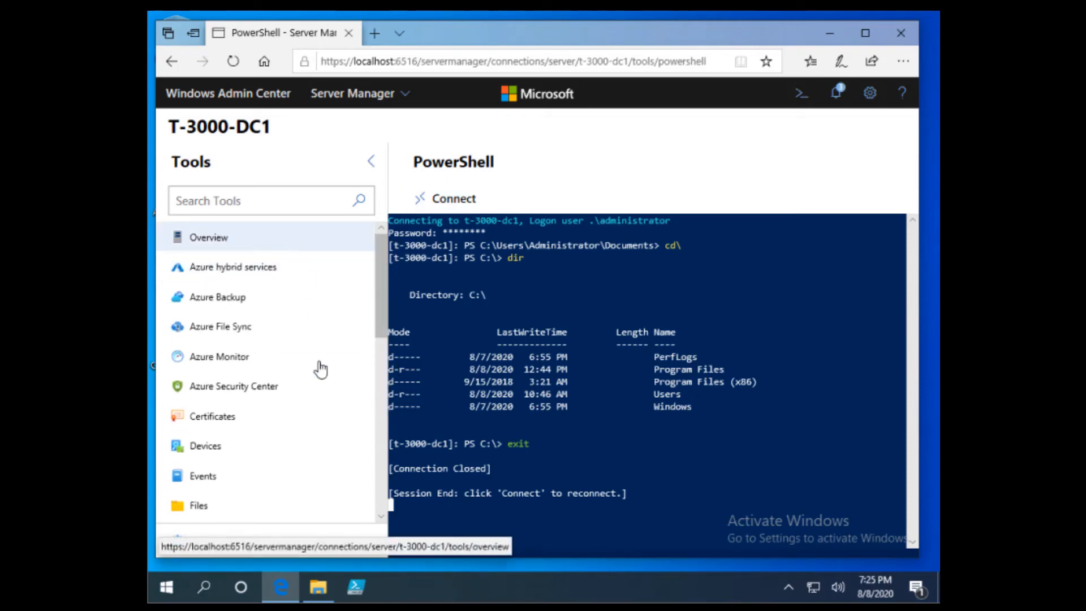
{"action": "scroll", "coordinate": [379, 288], "scroll_direction": "down", "scroll_amount": 1}
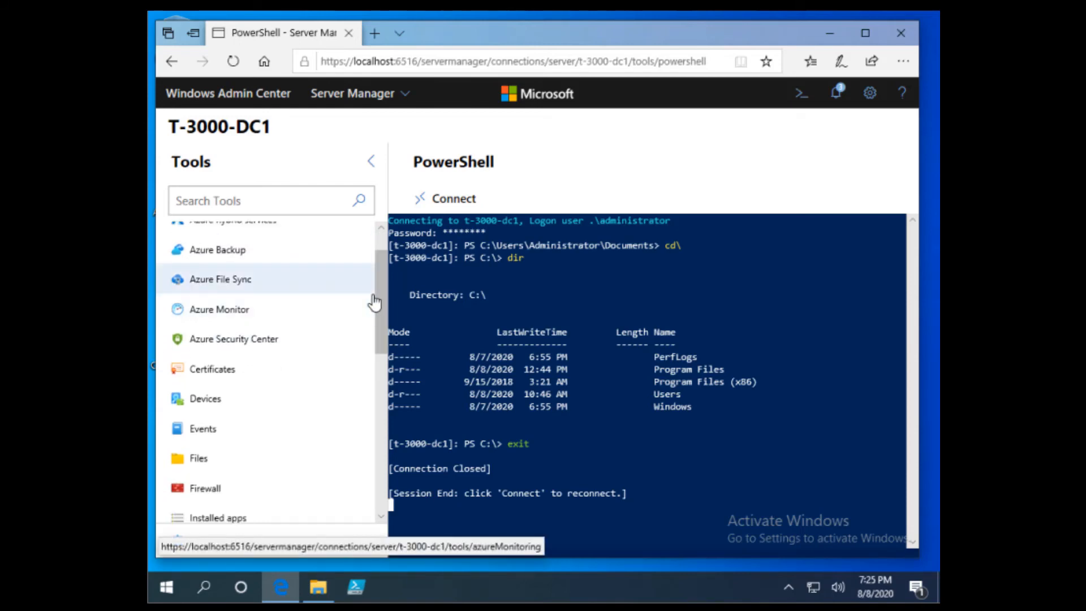
{"action": "mouse_move", "coordinate": [381, 302]}
{"action": "left_mouse_down"}
{"action": "mouse_move", "coordinate": [381, 273]}
{"action": "mouse_move", "coordinate": [381, 313]}
{"action": "left_mouse_up"}
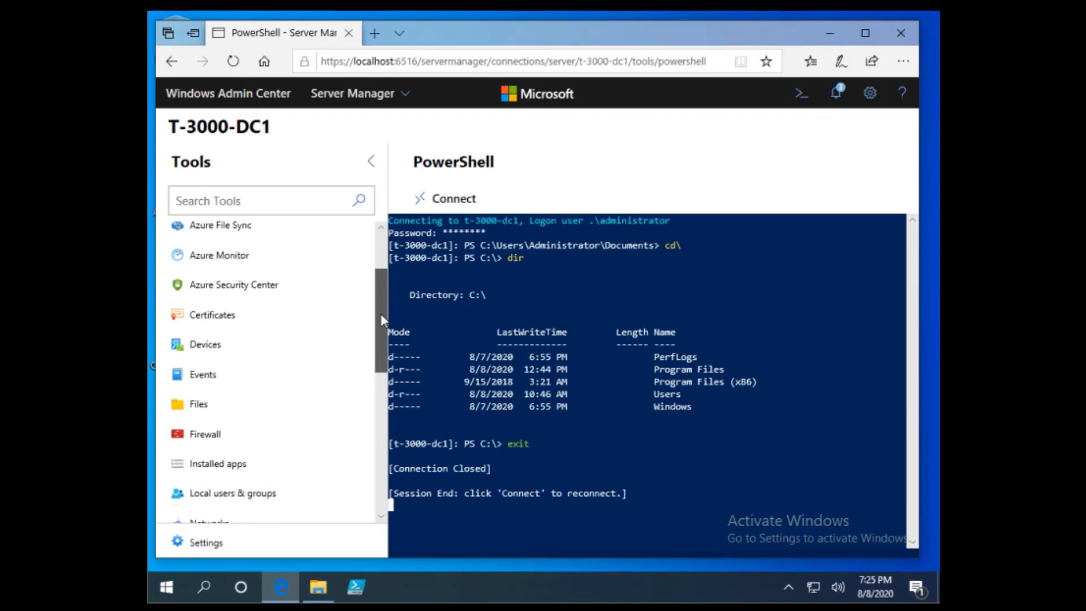
{"action": "left_click", "coordinate": [235, 327]}
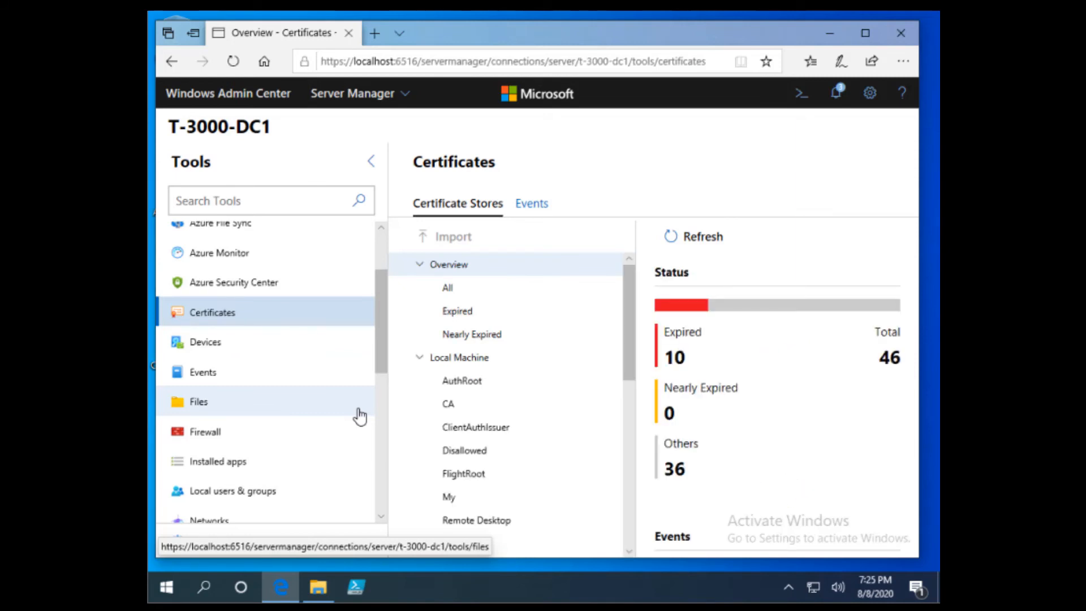
Glance at the server's Devices, then open the Events log viewer
{"action": "left_click", "coordinate": [229, 348]}
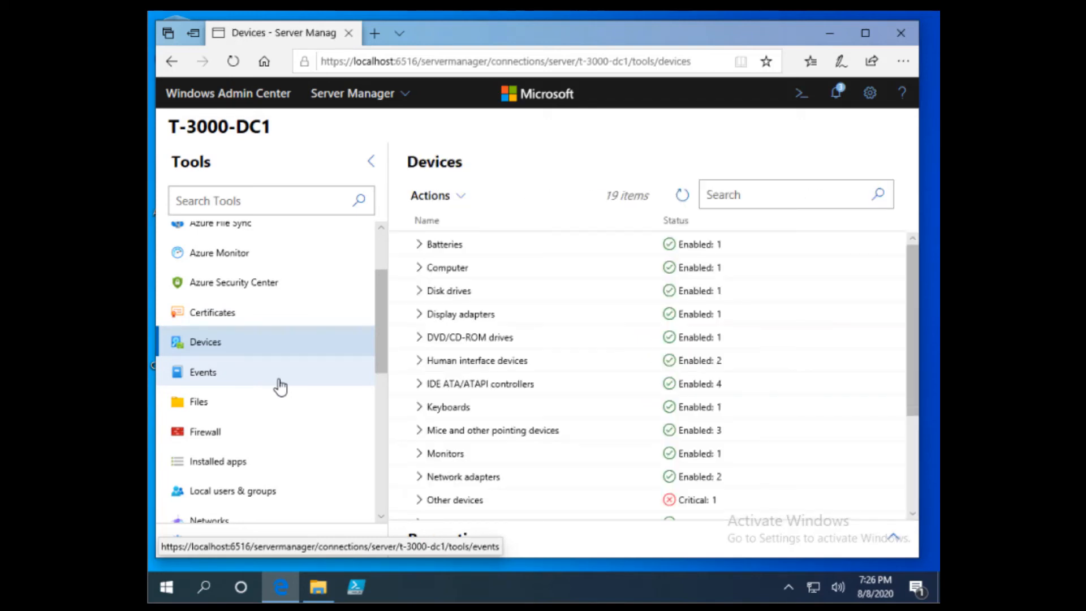
{"action": "left_click", "coordinate": [296, 384]}
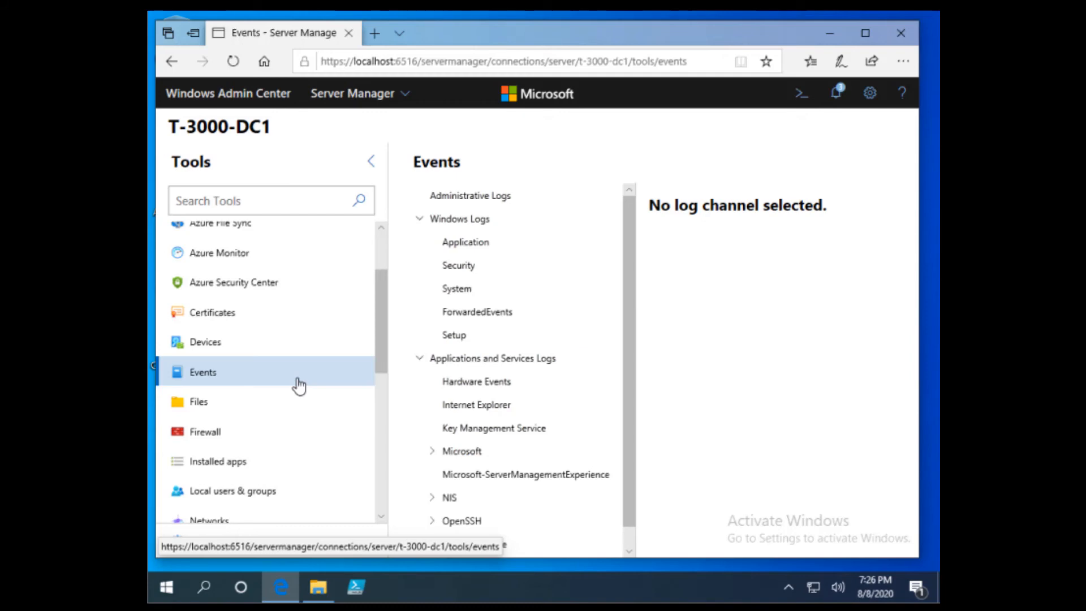
Review the Security log and one logoff event's details, then open Files at This PC
{"action": "left_click", "coordinate": [473, 270]}
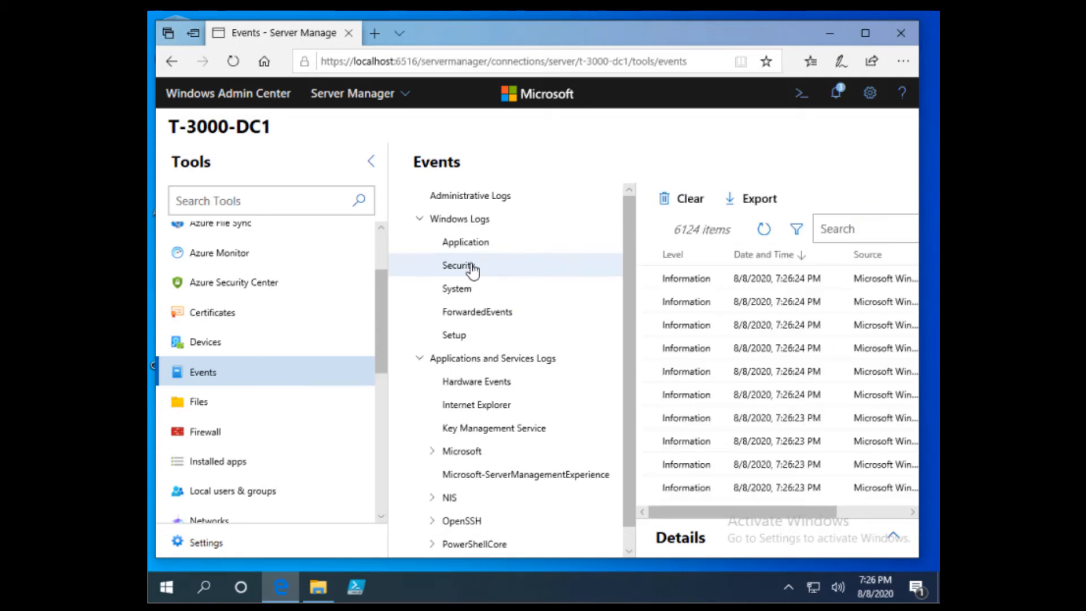
{"action": "left_click", "coordinate": [817, 421]}
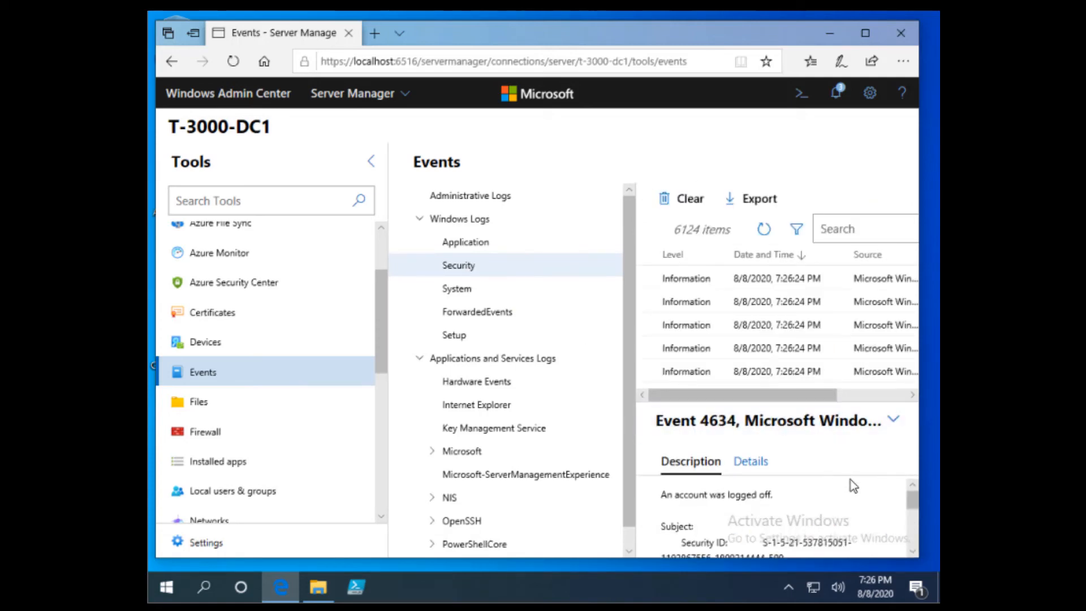
{"action": "left_click", "coordinate": [216, 403]}
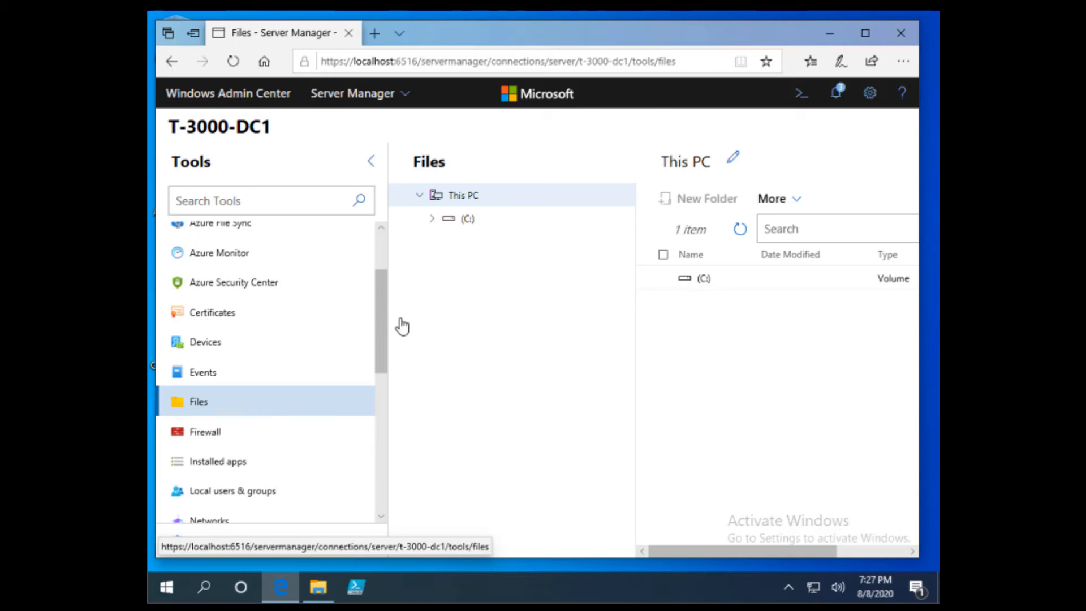
Browse the C: drive, check the disabled Domain, Private and Public firewall profiles, then view local users
{"action": "left_click", "coordinate": [469, 227]}
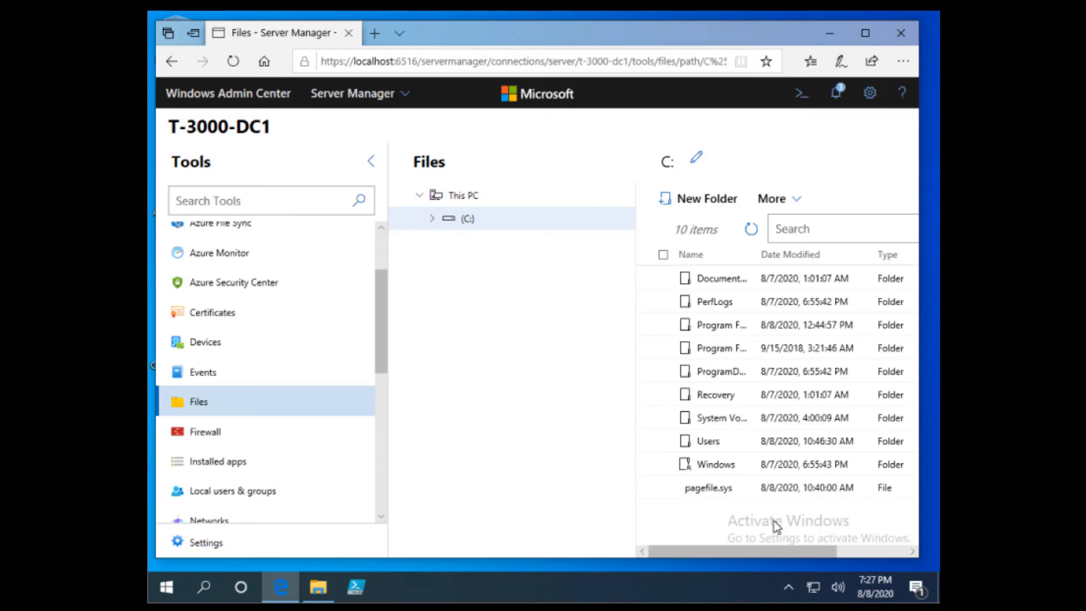
{"action": "left_click_drag", "start_coordinate": [729, 554], "coordinate": [741, 522]}
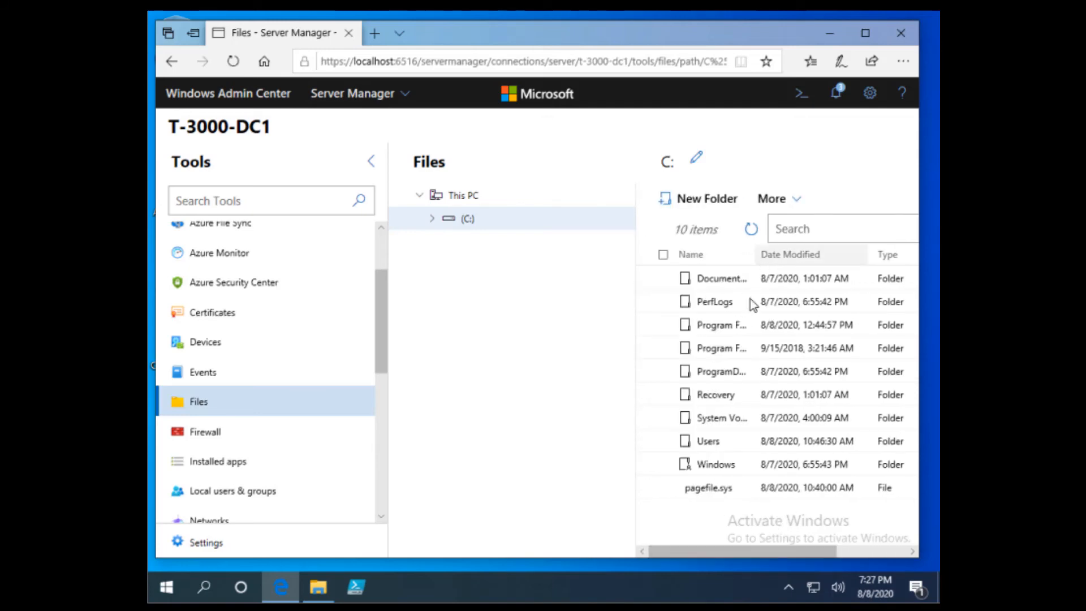
{"action": "left_click", "coordinate": [219, 433]}
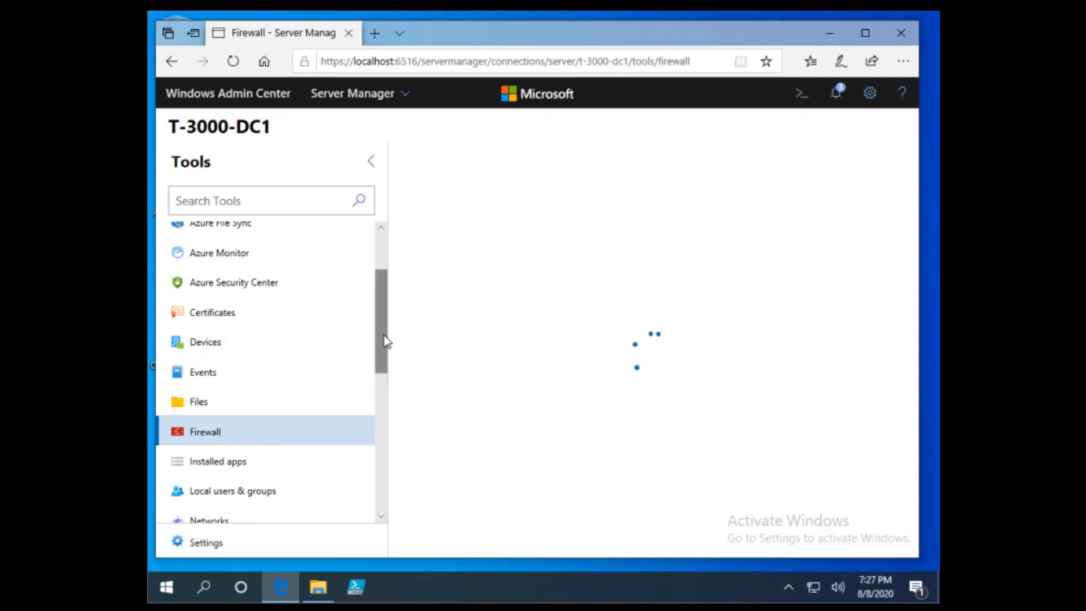
{"action": "scroll", "coordinate": [274, 313], "scroll_direction": "down", "scroll_amount": 3}
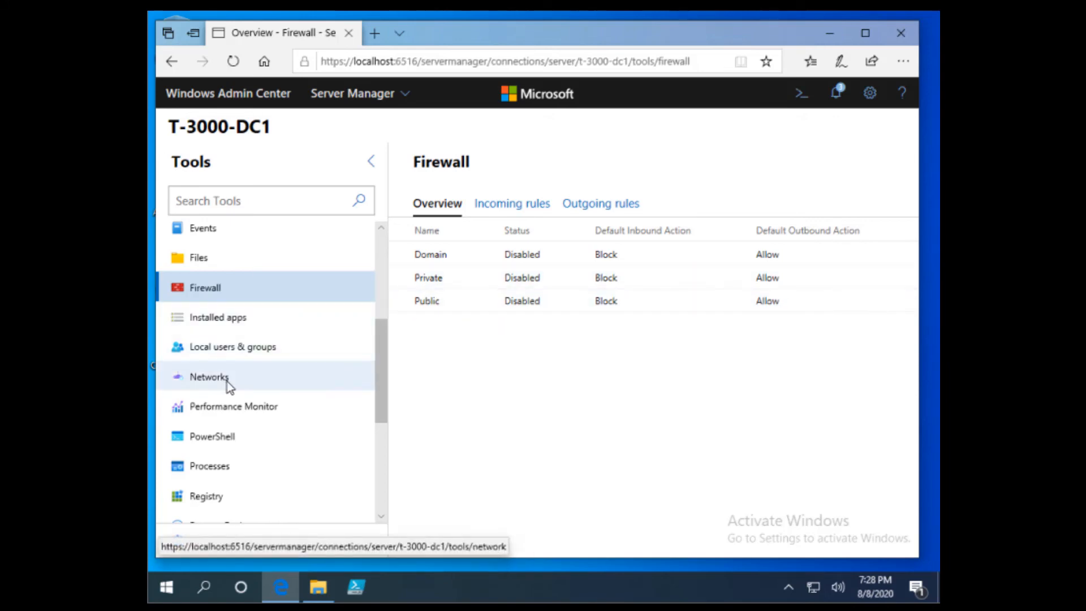
{"action": "left_click", "coordinate": [254, 341]}
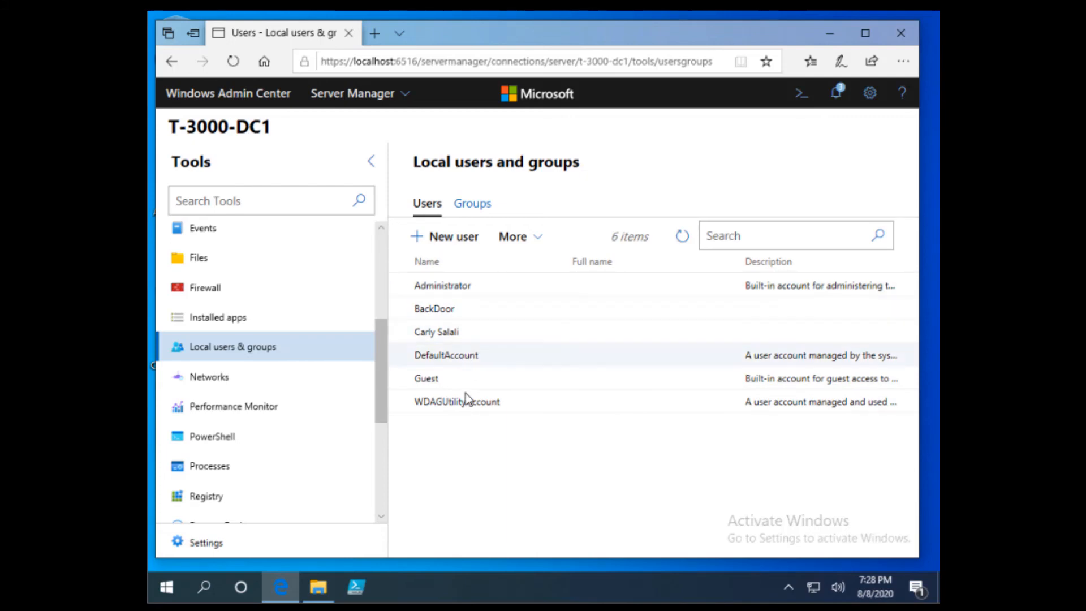
Open Networks to see adapter Ethernet0 Up at 192.168.70.15, scrolling down the Tools list
{"action": "left_click", "coordinate": [236, 384]}
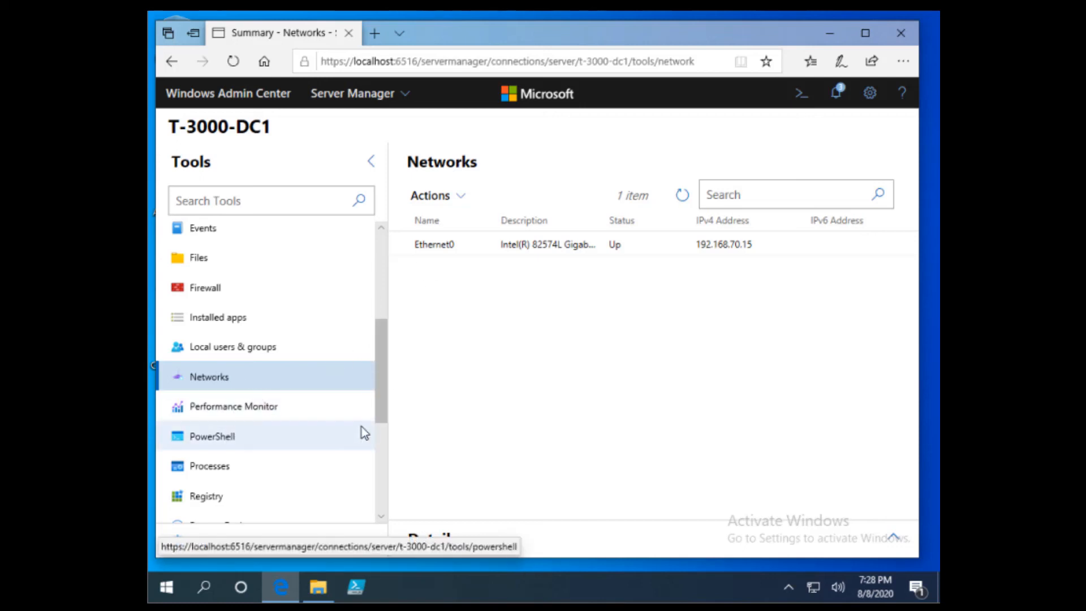
{"action": "scroll", "coordinate": [353, 430], "scroll_direction": "down", "scroll_amount": 1}
{"action": "scroll", "coordinate": [307, 422], "scroll_direction": "down", "scroll_amount": 1}
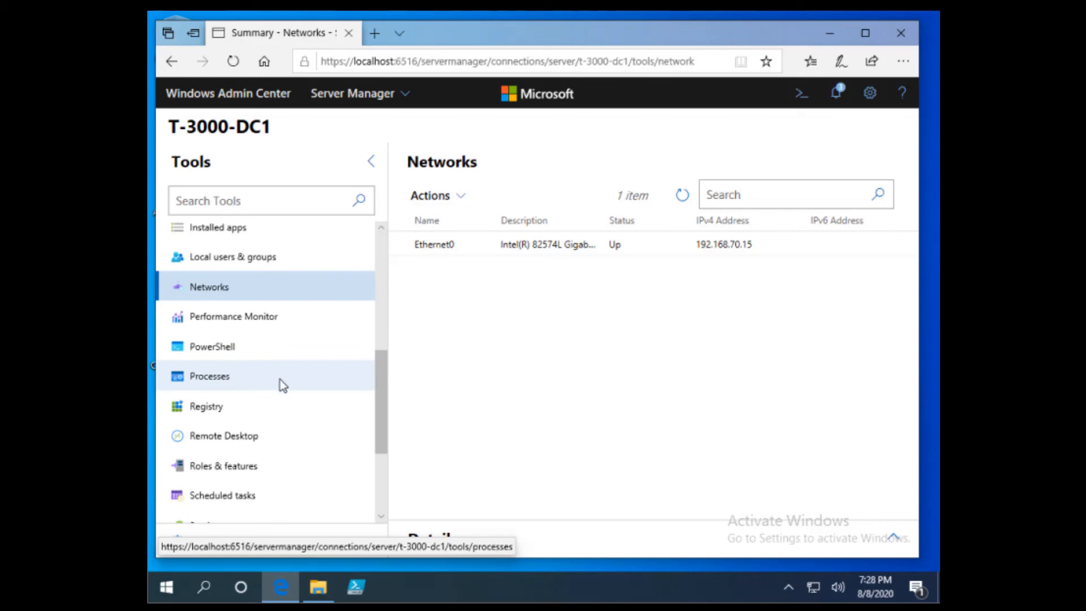
{"action": "scroll", "coordinate": [271, 389], "scroll_direction": "down", "scroll_amount": 1}
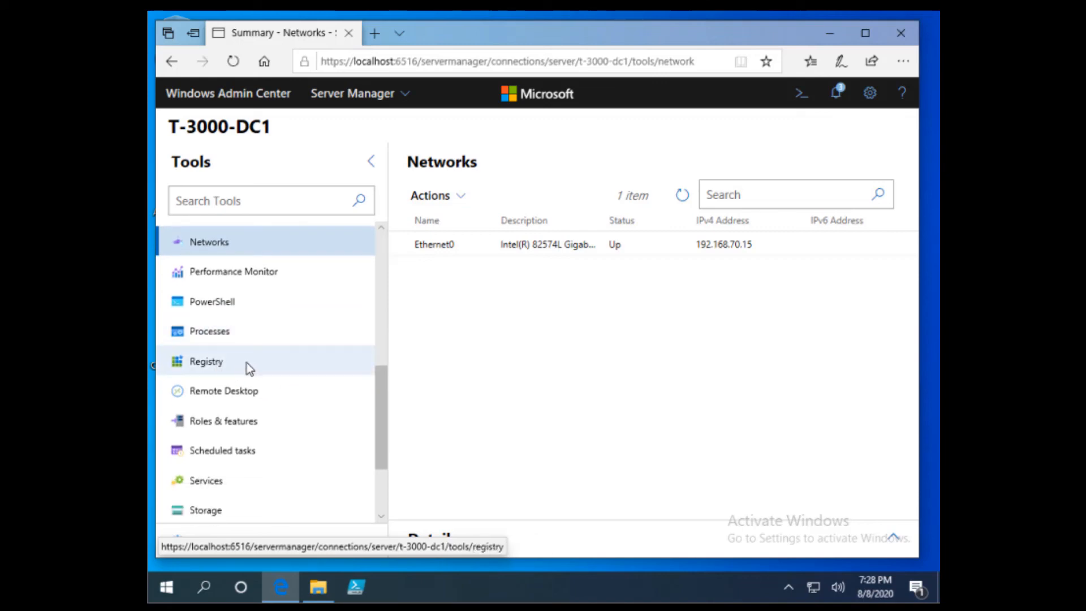
{"action": "scroll", "coordinate": [272, 373], "scroll_direction": "down", "scroll_amount": 1}
{"action": "scroll", "coordinate": [274, 355], "scroll_direction": "down", "scroll_amount": 1}
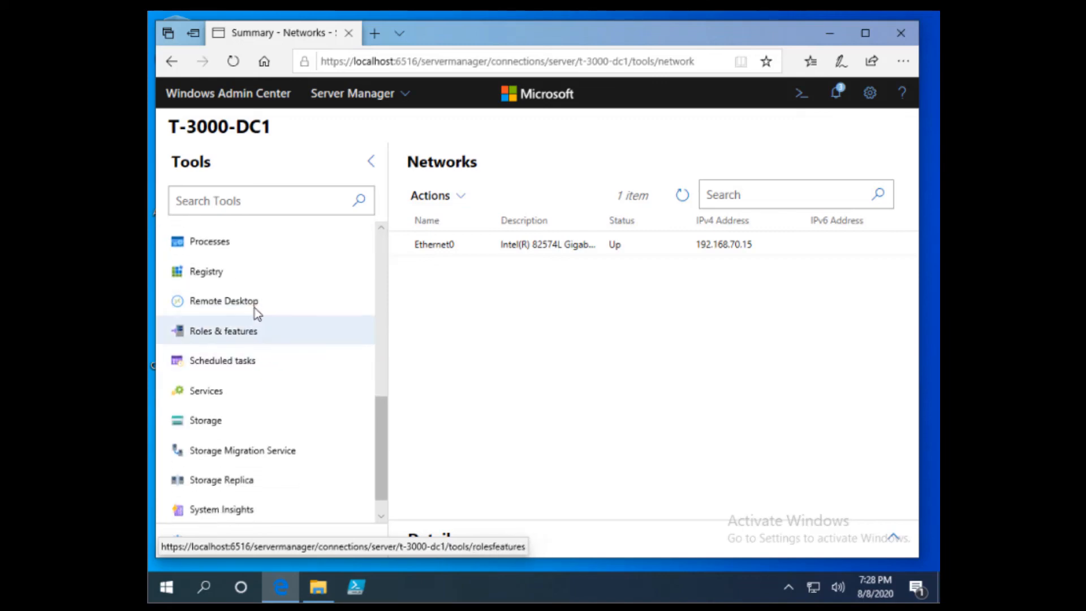
View Roles & features (1 of 81 roles installed), select the Roles group, then open Updates
{"action": "left_click", "coordinate": [247, 335]}
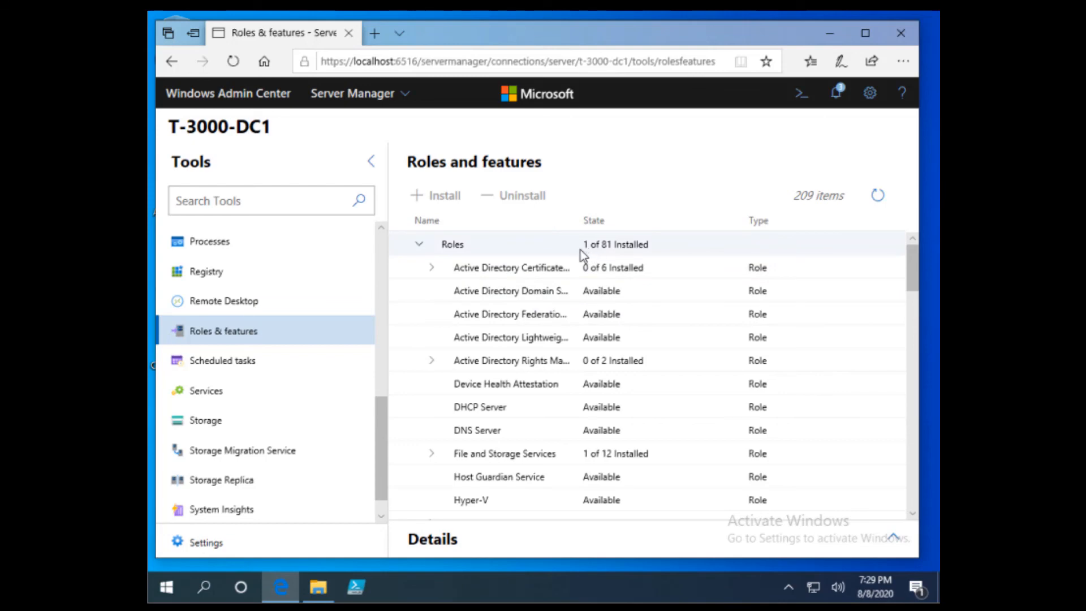
{"action": "left_click_drag", "start_coordinate": [620, 249], "coordinate": [619, 250]}
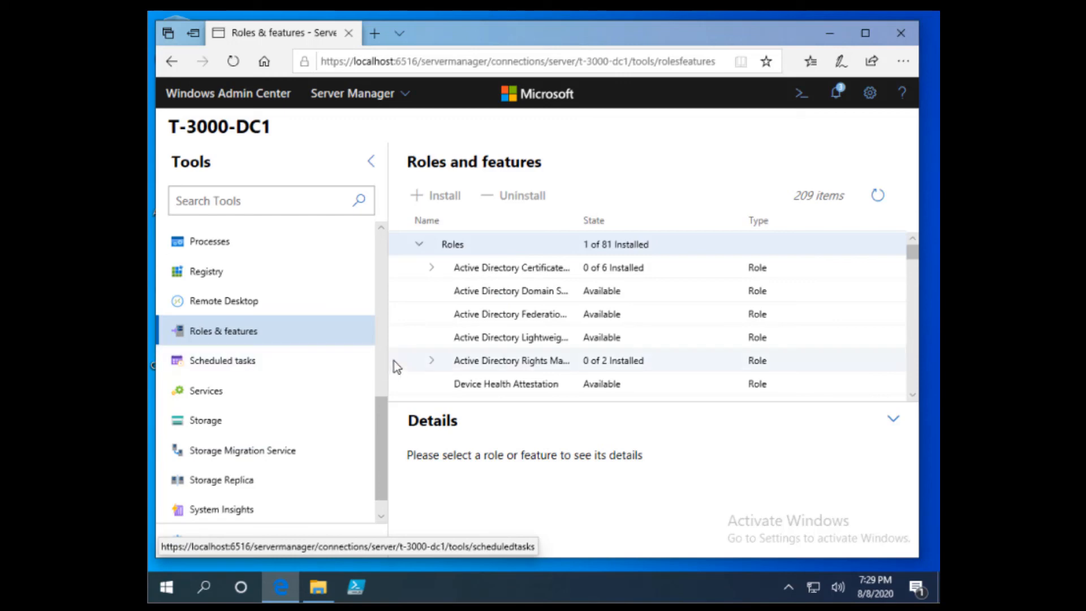
{"action": "scroll", "coordinate": [380, 419], "scroll_direction": "down", "scroll_amount": 1}
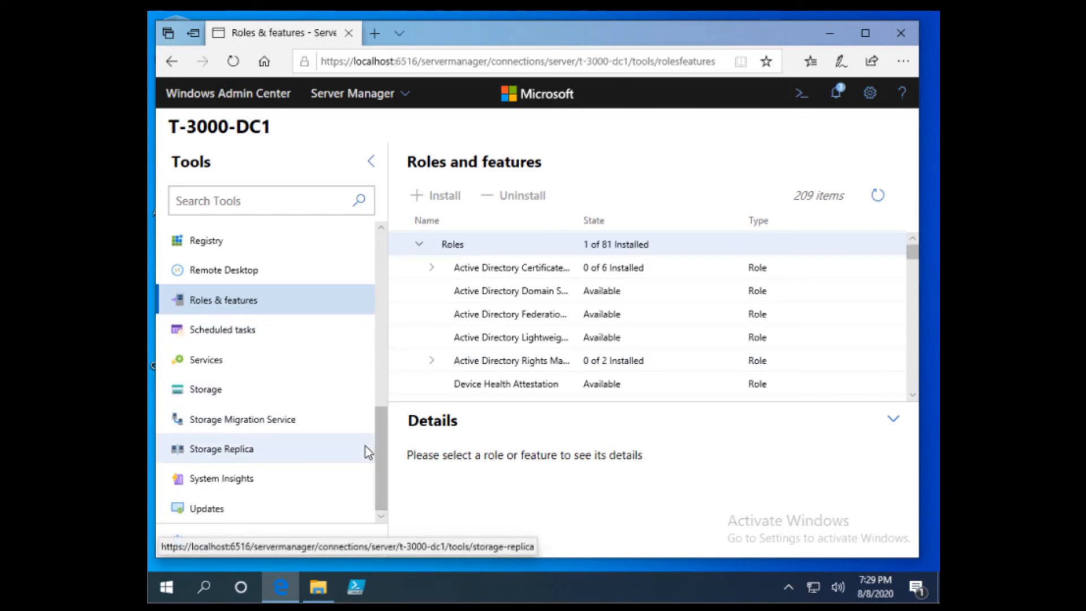
{"action": "left_click", "coordinate": [219, 510]}
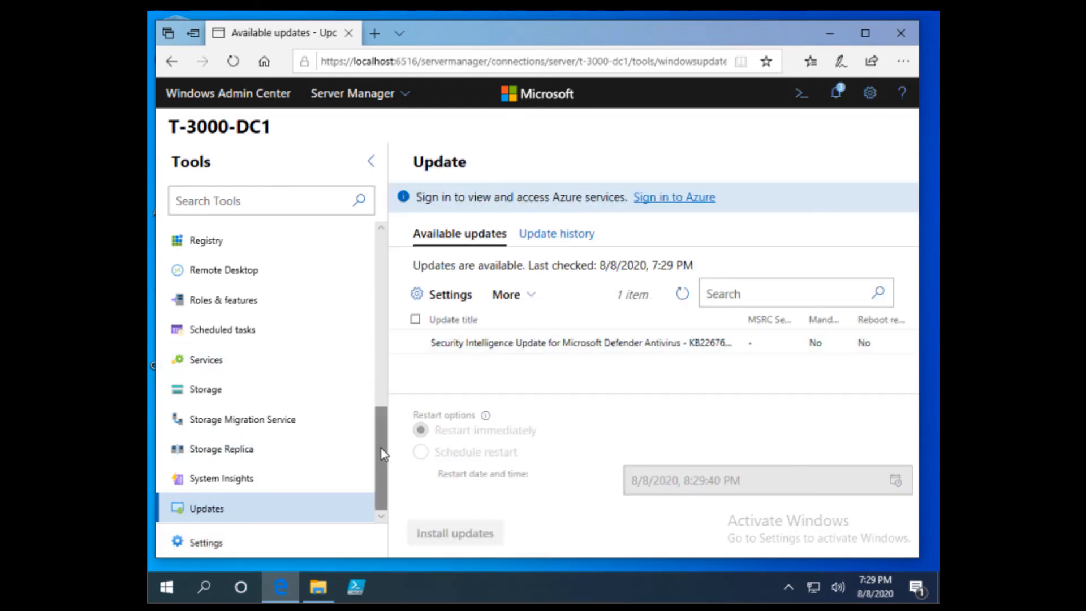
Tick Active Directory Domain Services in T-3000-DC1's Roles and features list to mark it for installation
{"action": "scroll", "coordinate": [383, 447], "scroll_direction": "up", "scroll_amount": 1}
{"action": "scroll", "coordinate": [383, 447], "scroll_direction": "up", "scroll_amount": 1}
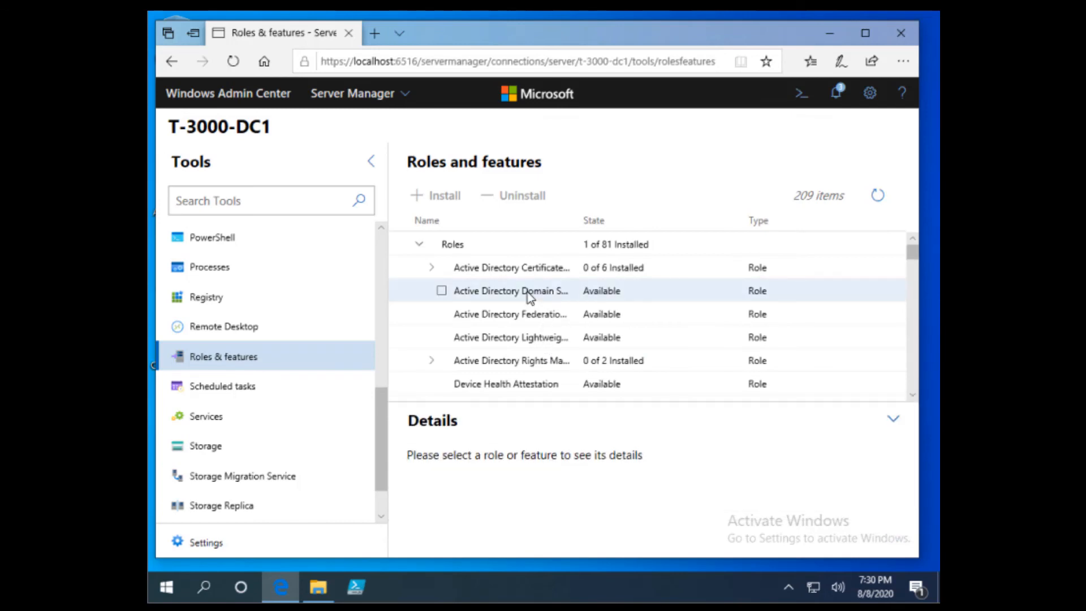
{"action": "left_click", "coordinate": [441, 292]}
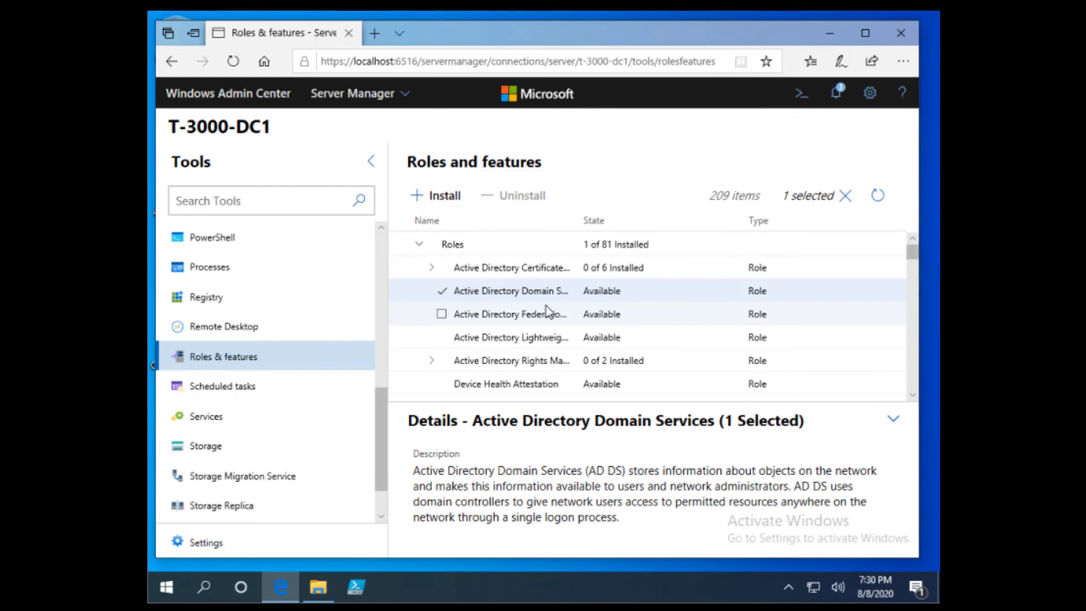